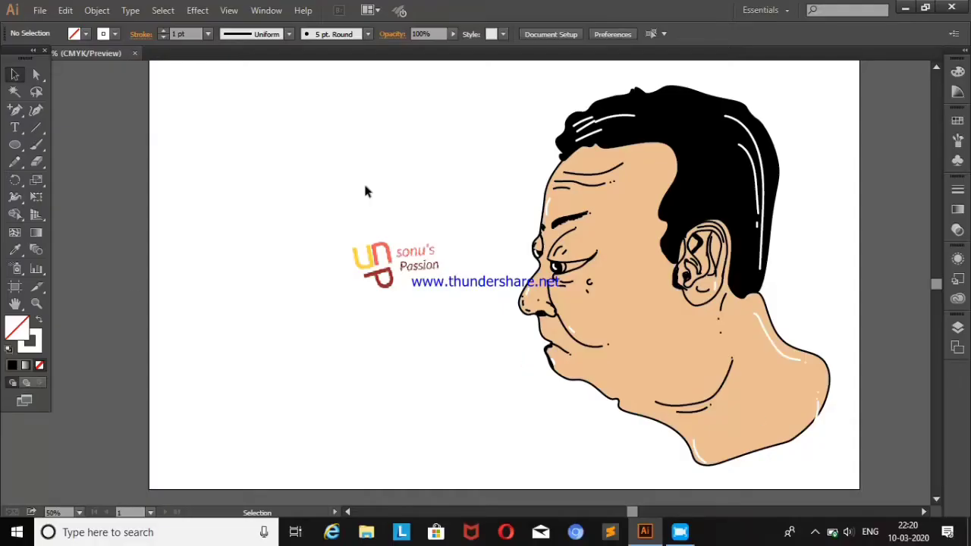
Rotate the logo image and move it to the left of the portrait
drag(478, 328, 448, 353)
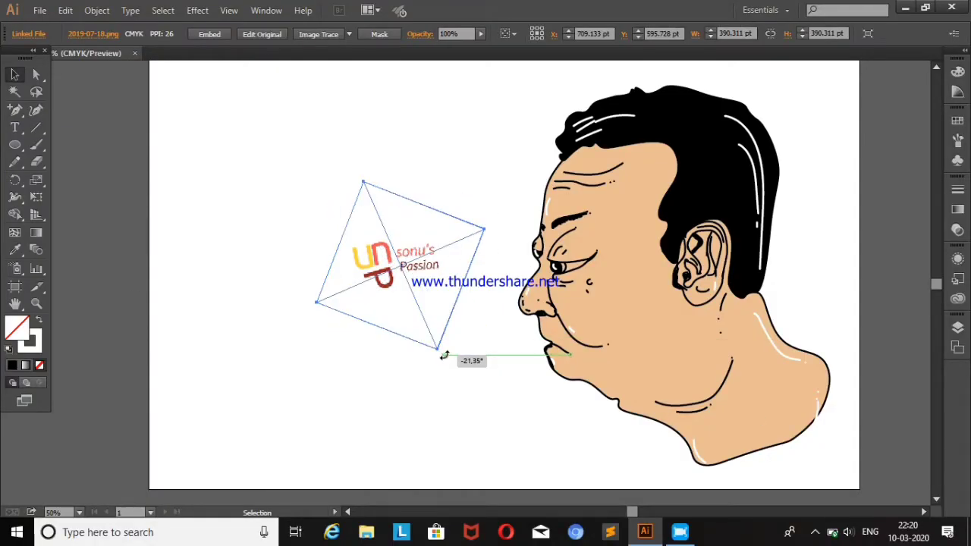
drag(403, 283, 430, 258)
click(423, 381)
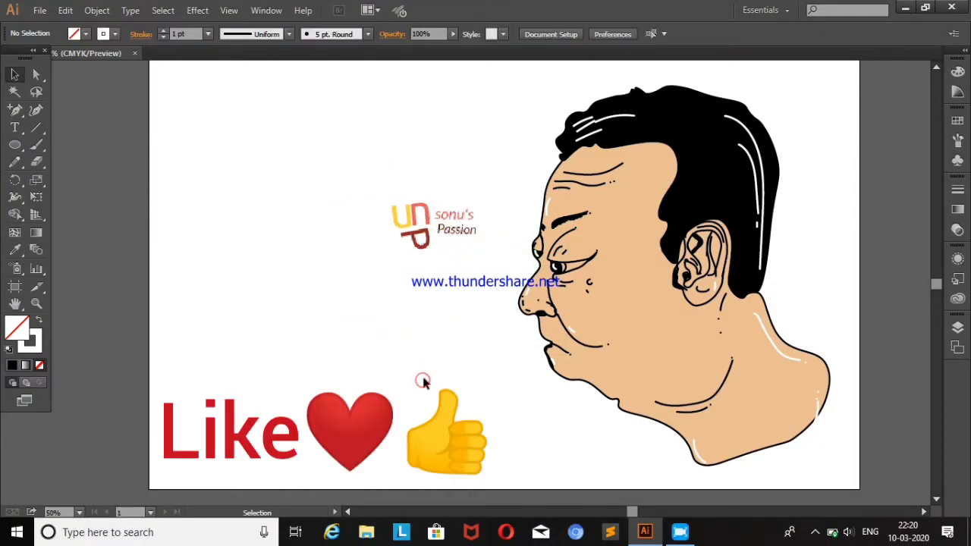
drag(455, 220, 368, 235)
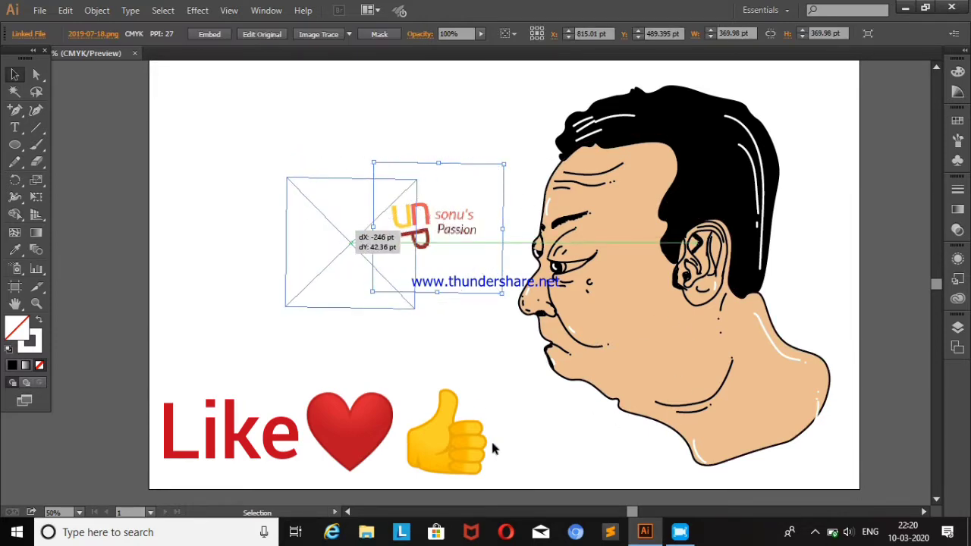
click(487, 405)
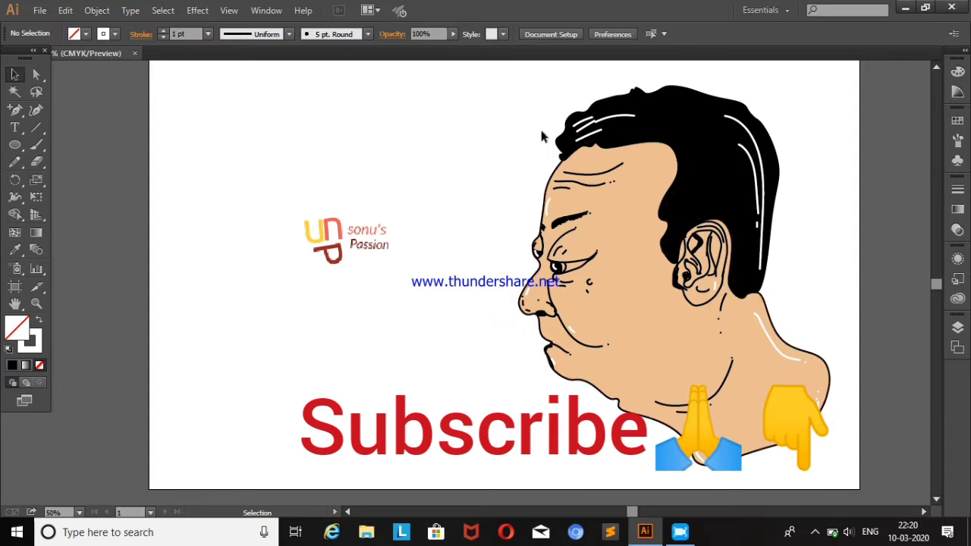
Undo the logo change and move Layer 1 above Layer 2 in the Layers panel
click(957, 327)
click(817, 336)
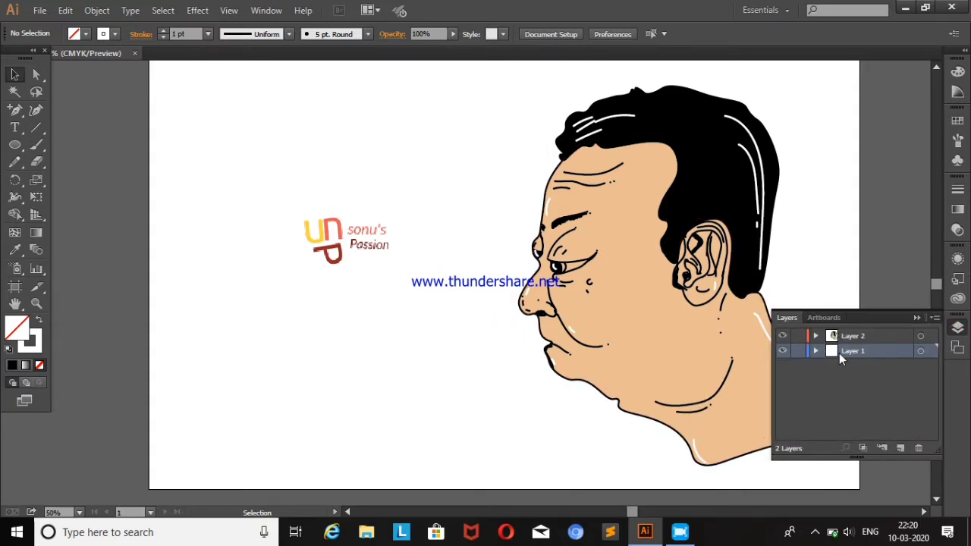
key(ctrl+z)
key(ctrl+z)
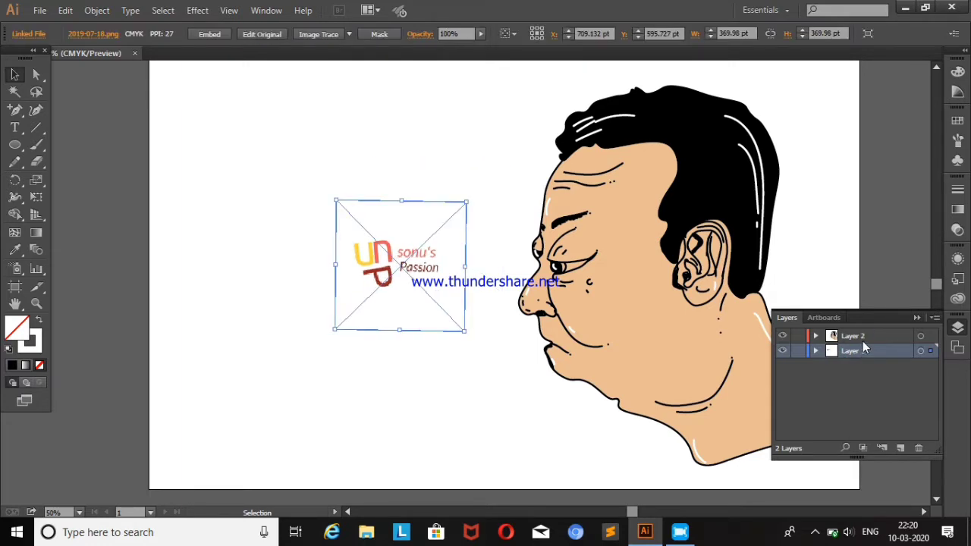
drag(865, 351, 866, 336)
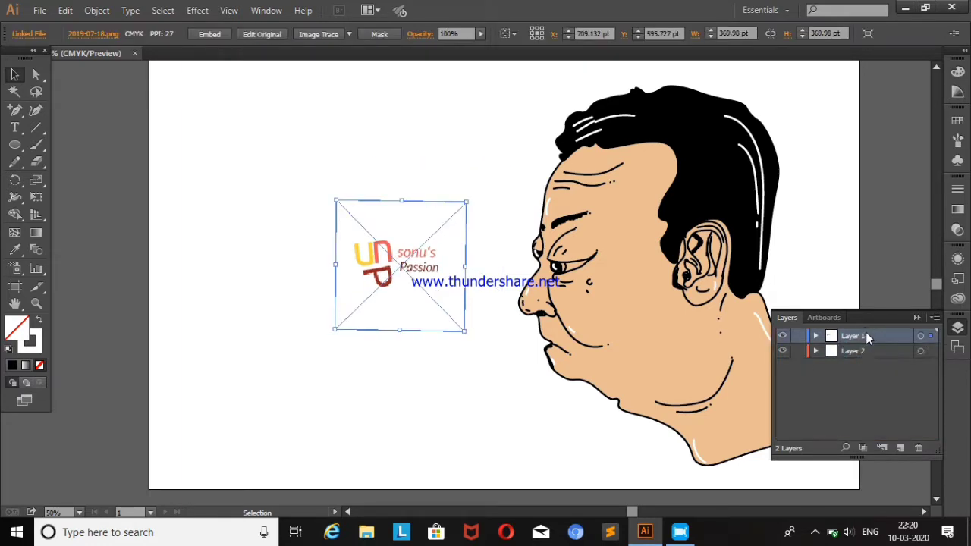
Check the hair path selection, then close the Layers panel
click(416, 127)
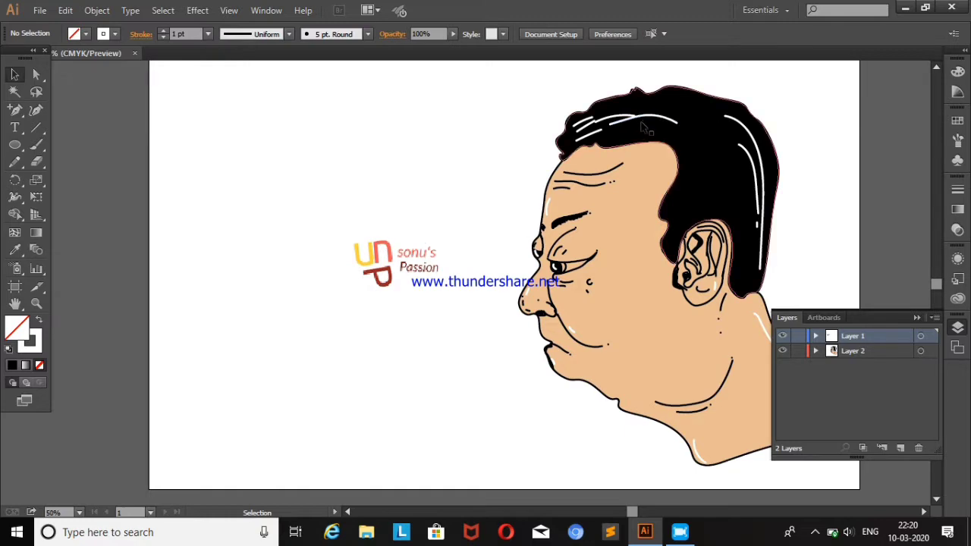
click(646, 117)
click(195, 258)
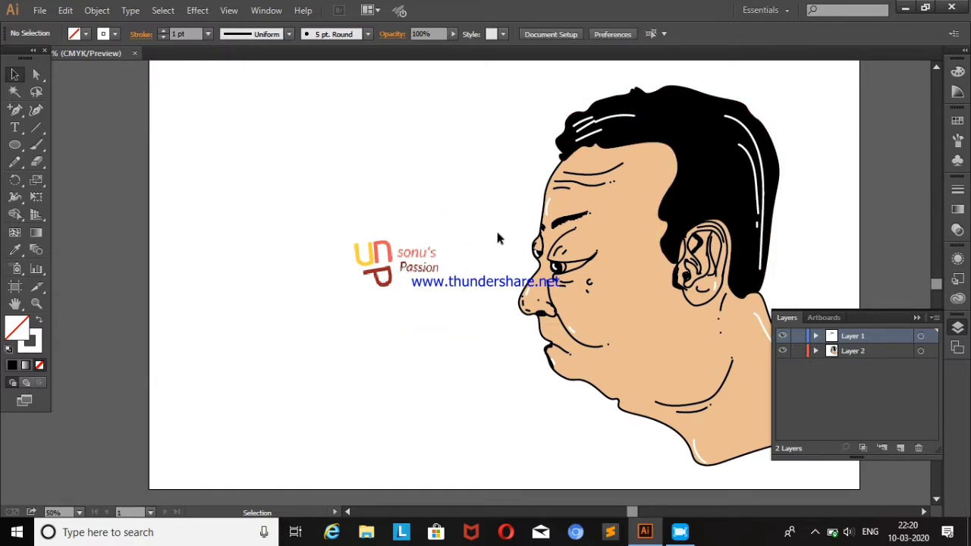
click(915, 317)
click(680, 531)
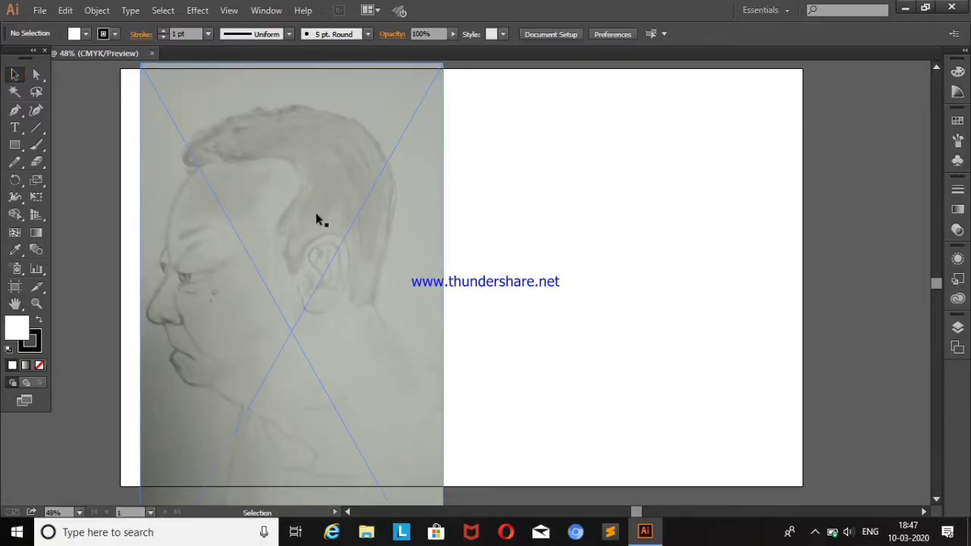
Select the placed pencil-sketch photo with the Selection tool
click(35, 110)
click(15, 74)
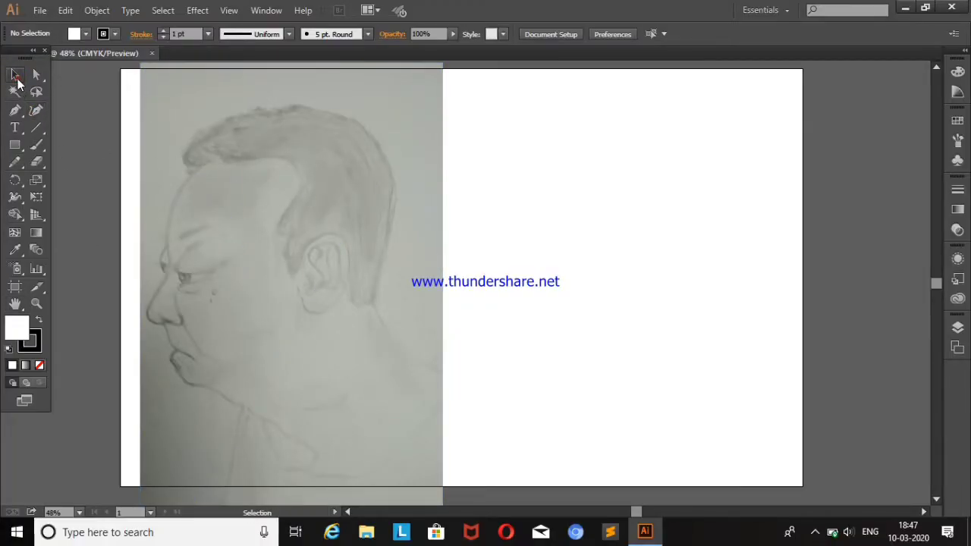
click(397, 231)
Set Layer 1 as a dimmed Template layer, then make Layer 2 active with the Curvature Tool
click(956, 328)
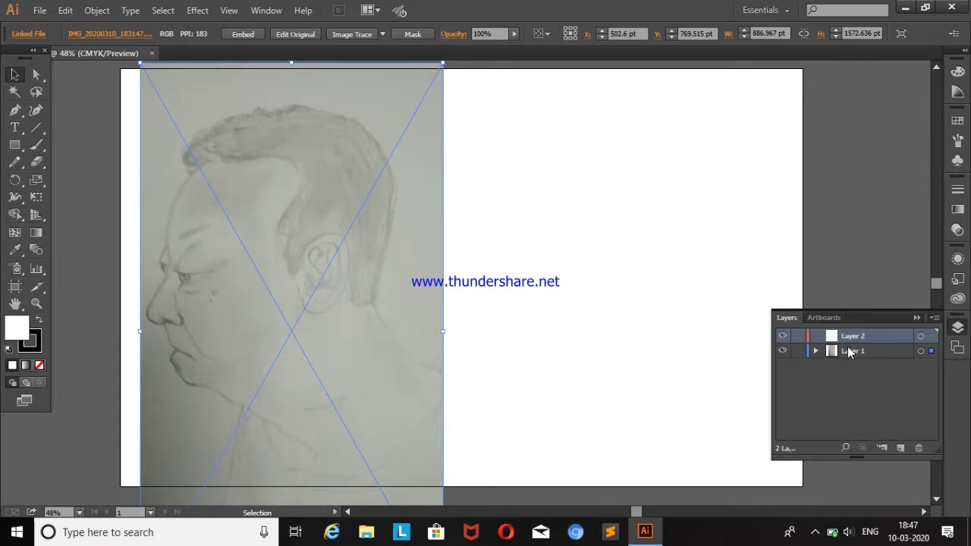
double_click(852, 350)
double_click(910, 351)
click(430, 259)
click(506, 330)
click(857, 337)
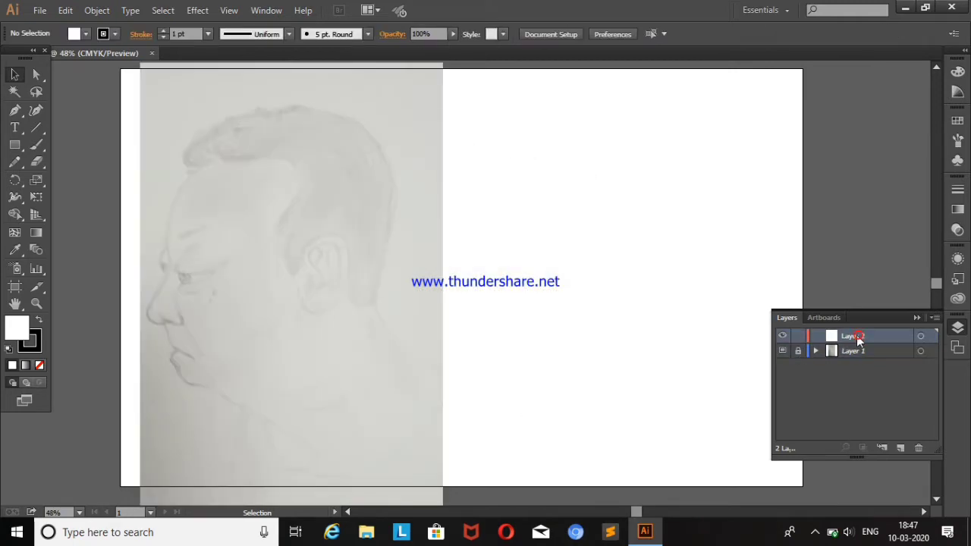
click(35, 110)
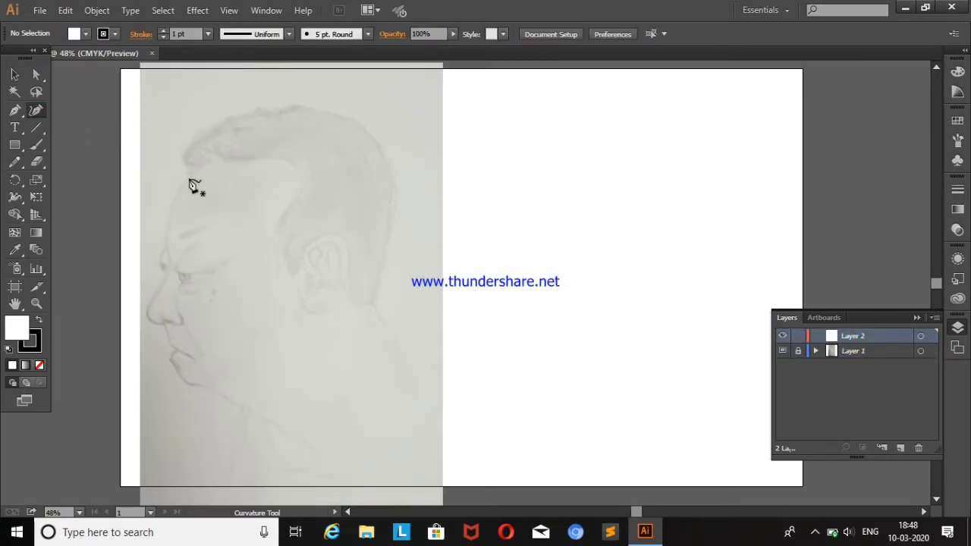
Zoom to 150% and trace the hair outline up from the forehead
key(ctrl+plus)
key(ctrl+plus)
key(ctrl+plus)
key(h)
drag(123, 280, 418, 297)
click(35, 110)
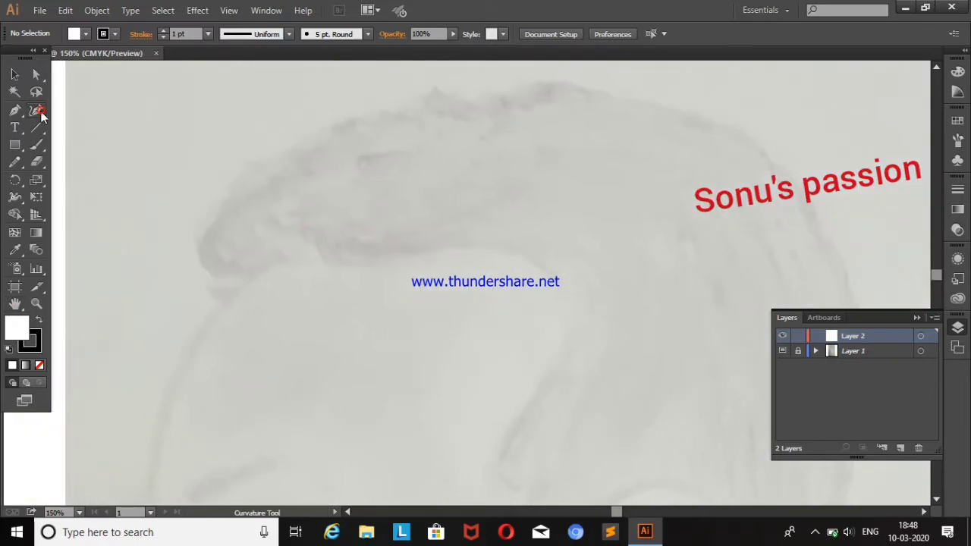
click(209, 289)
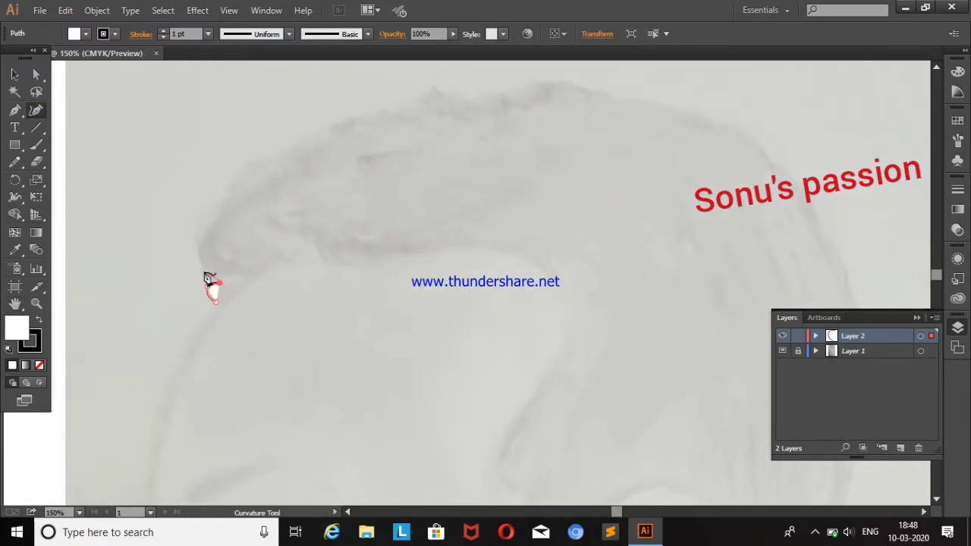
click(223, 213)
click(227, 183)
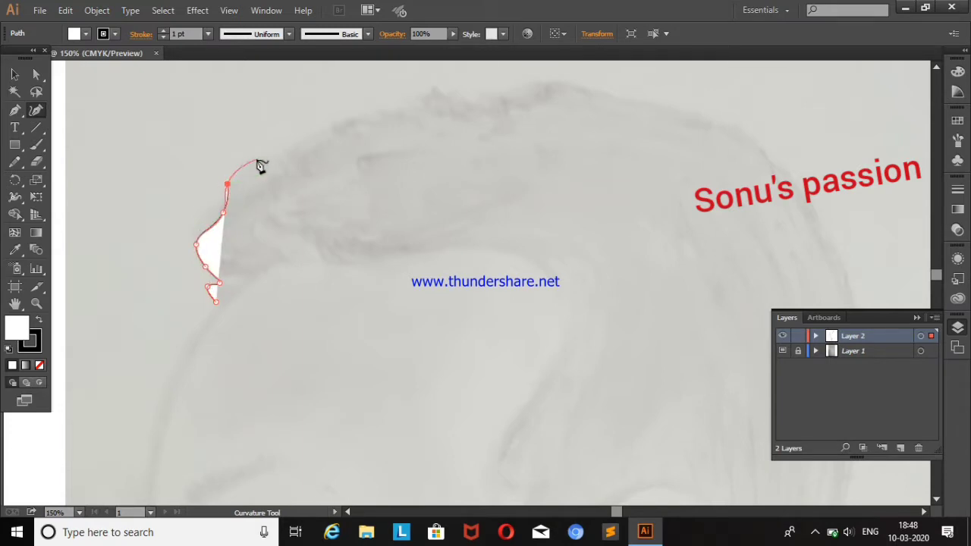
click(256, 159)
click(281, 159)
click(315, 128)
Continue the hair path along the wavy top and across the crown
click(347, 117)
click(382, 108)
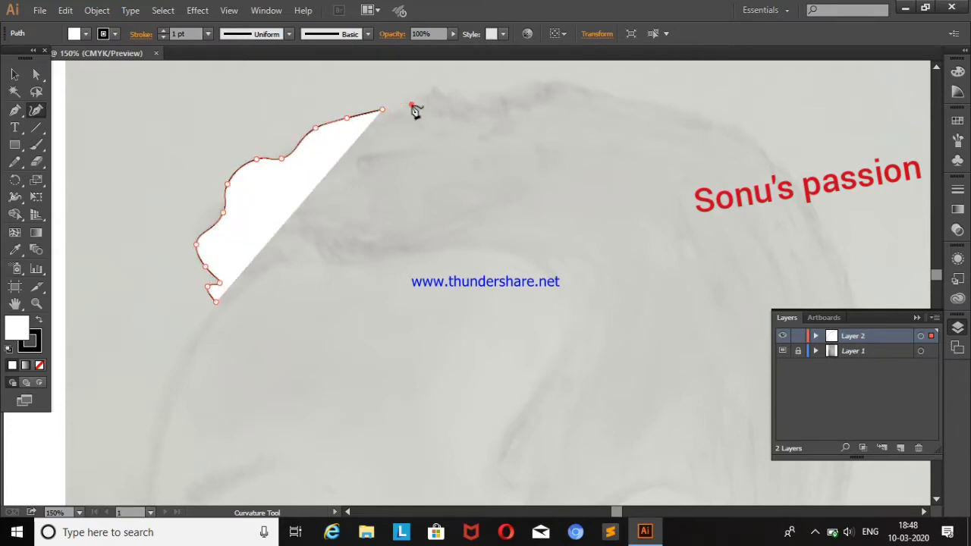
click(412, 103)
click(418, 100)
click(423, 91)
click(434, 85)
click(449, 92)
click(463, 102)
click(491, 99)
click(518, 84)
click(562, 82)
click(661, 111)
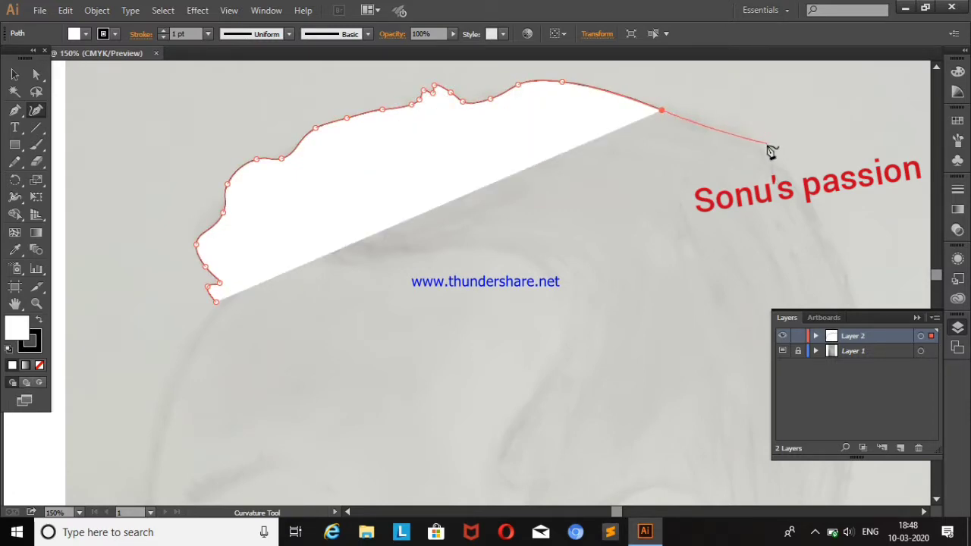
Extend the hair outline down the back edge of the hair
click(766, 144)
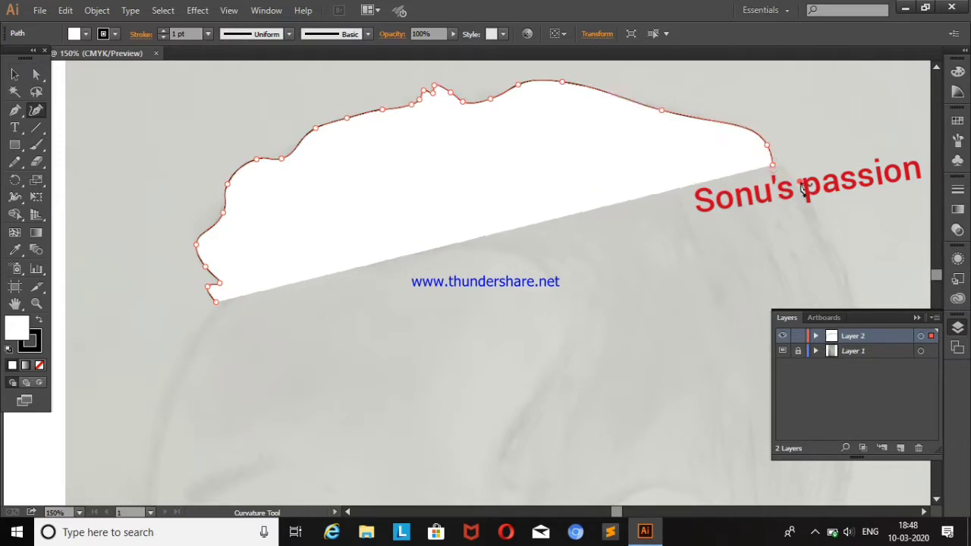
click(798, 181)
click(779, 165)
click(858, 298)
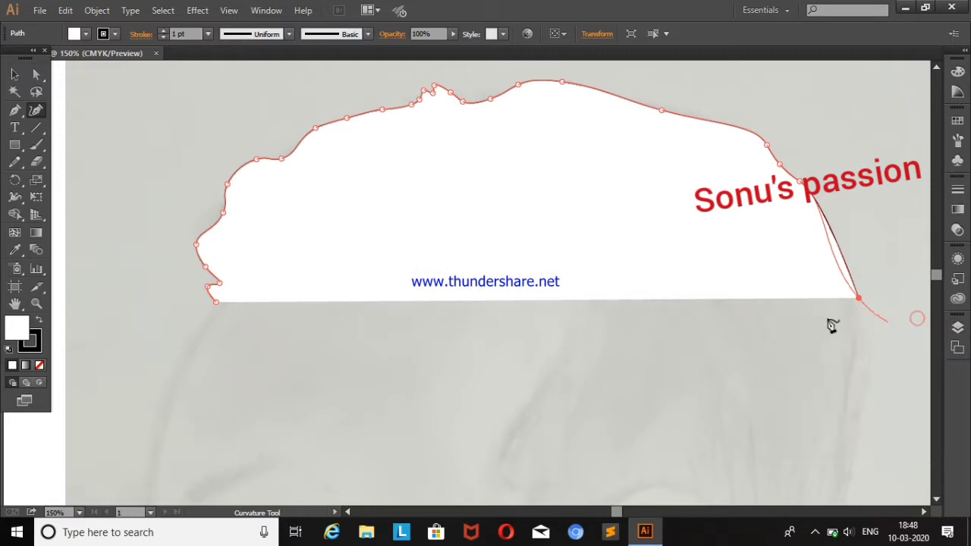
click(840, 497)
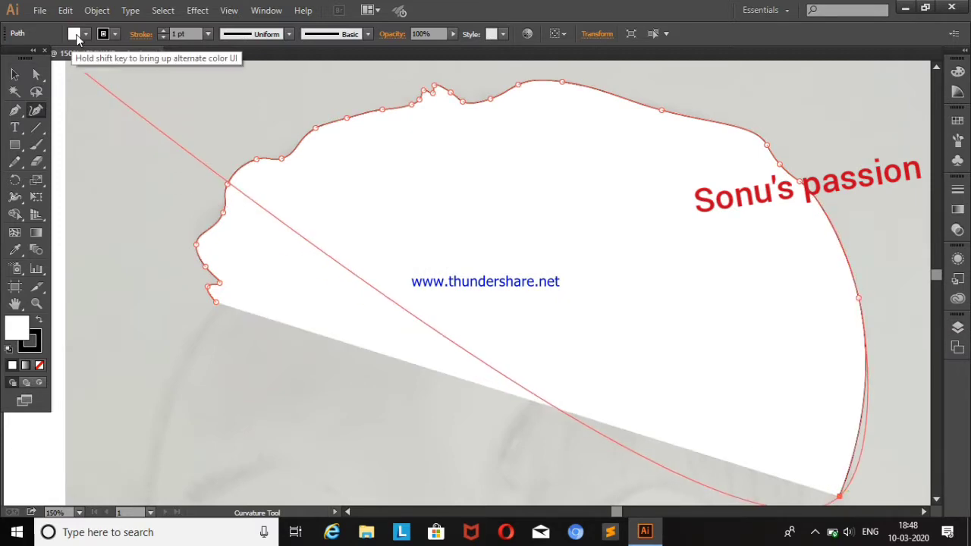
Give the hair path no fill and a 5 pt stroke
click(75, 34)
click(10, 59)
click(162, 30)
Set a 5 pt stroke and trace the hair's back edge toward the neck
click(163, 30)
click(162, 30)
click(162, 31)
drag(936, 276, 941, 287)
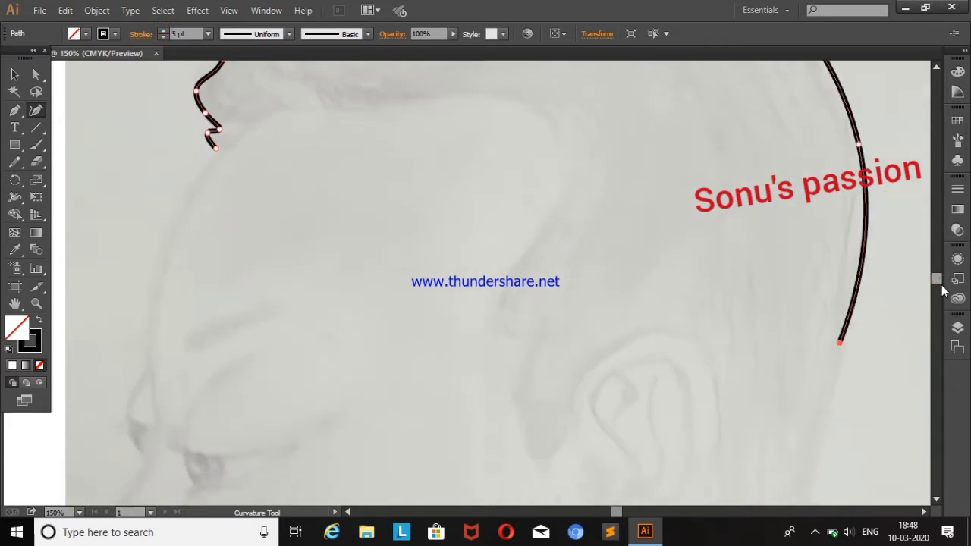
click(796, 302)
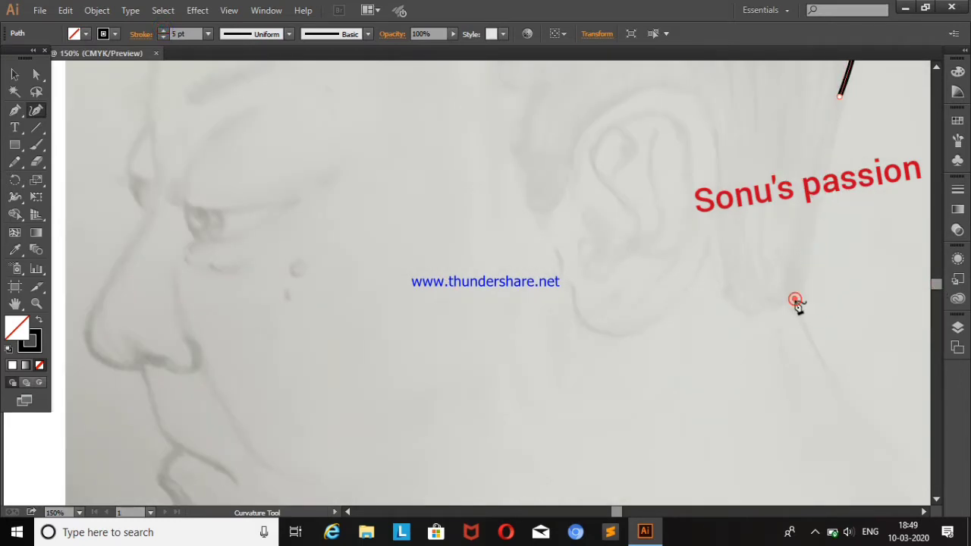
click(768, 304)
click(757, 314)
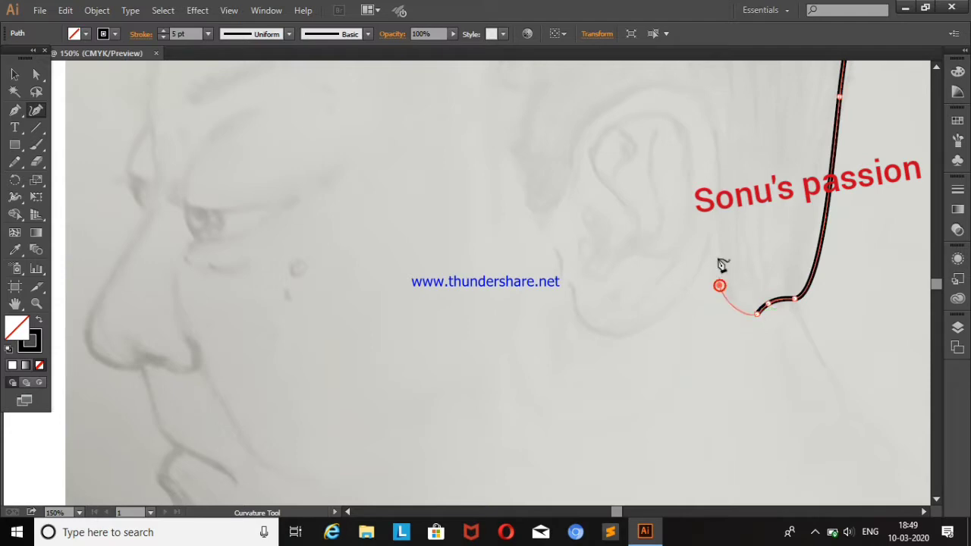
Trace the outline up behind the ear and curl it around the ear's front
click(718, 229)
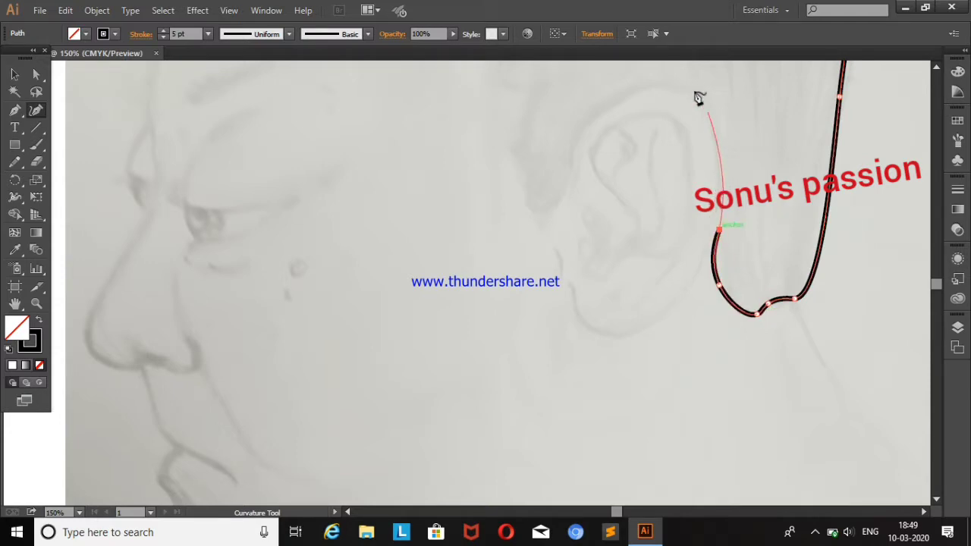
click(702, 89)
click(584, 117)
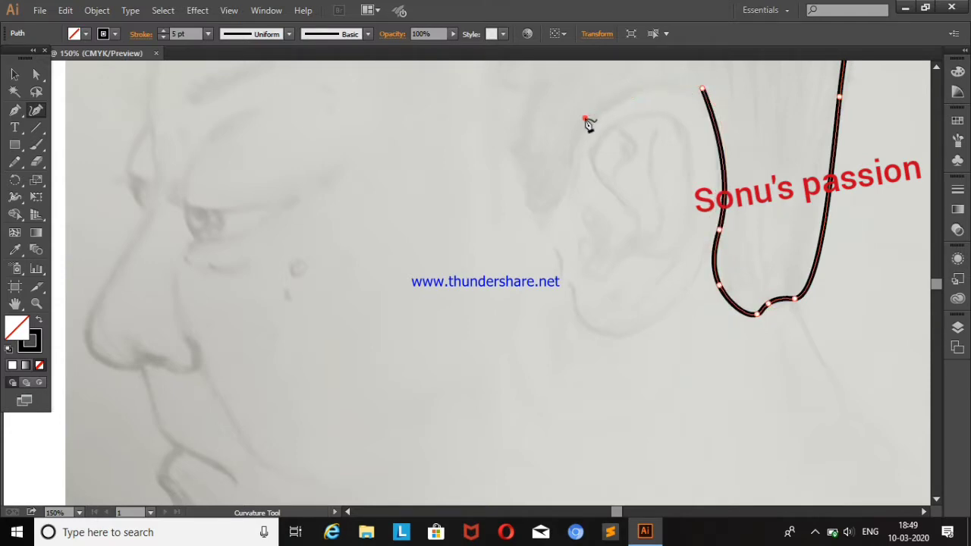
click(552, 213)
click(517, 175)
click(512, 142)
click(521, 129)
click(531, 89)
Extend the hair outline up behind the ear and arch it across the head top
click(508, 76)
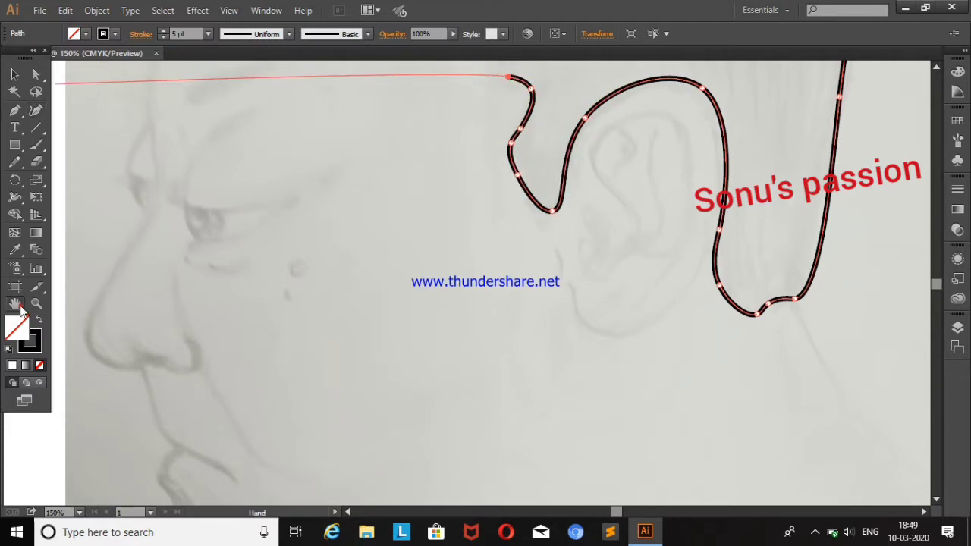
mouse_move(386, 233)
mouse_down()
mouse_move(366, 349)
mouse_move(375, 417)
mouse_up()
click(36, 110)
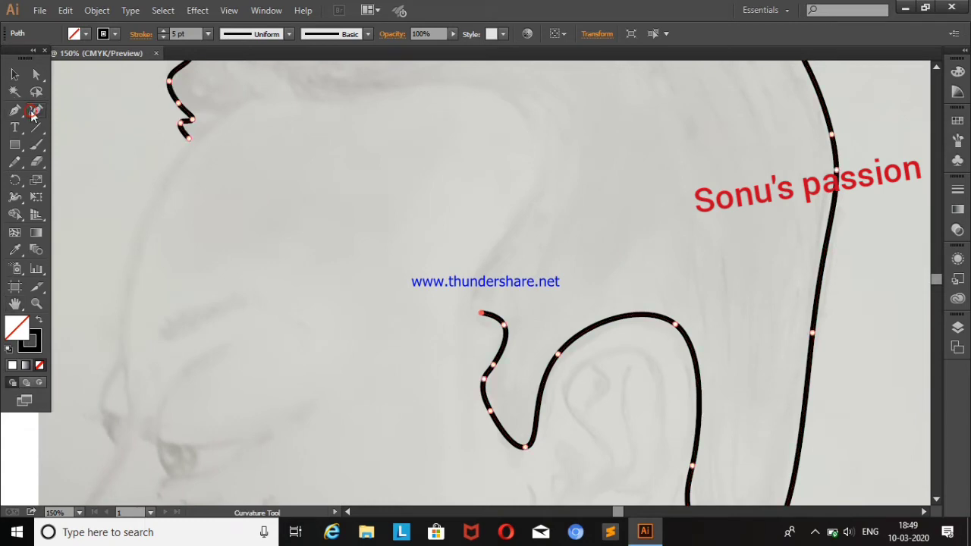
click(472, 293)
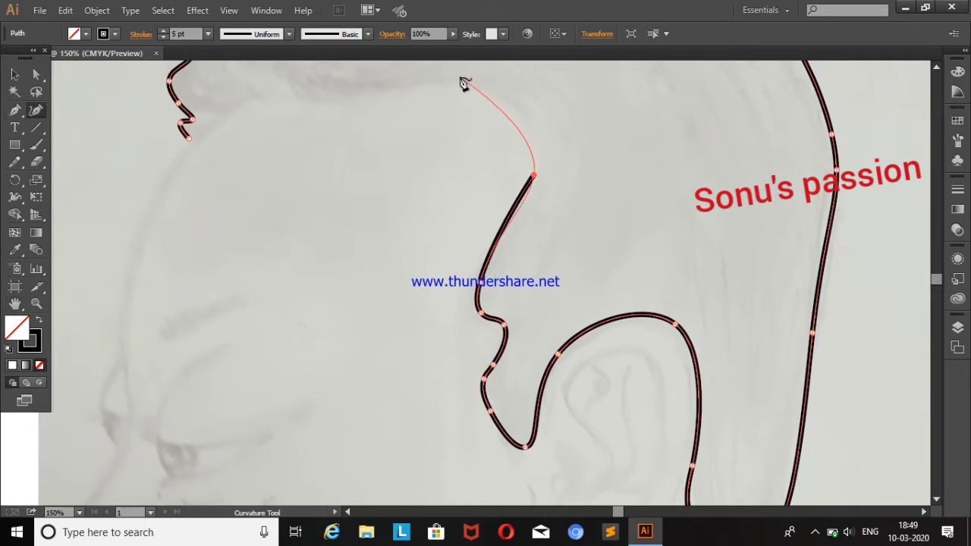
click(507, 94)
click(327, 99)
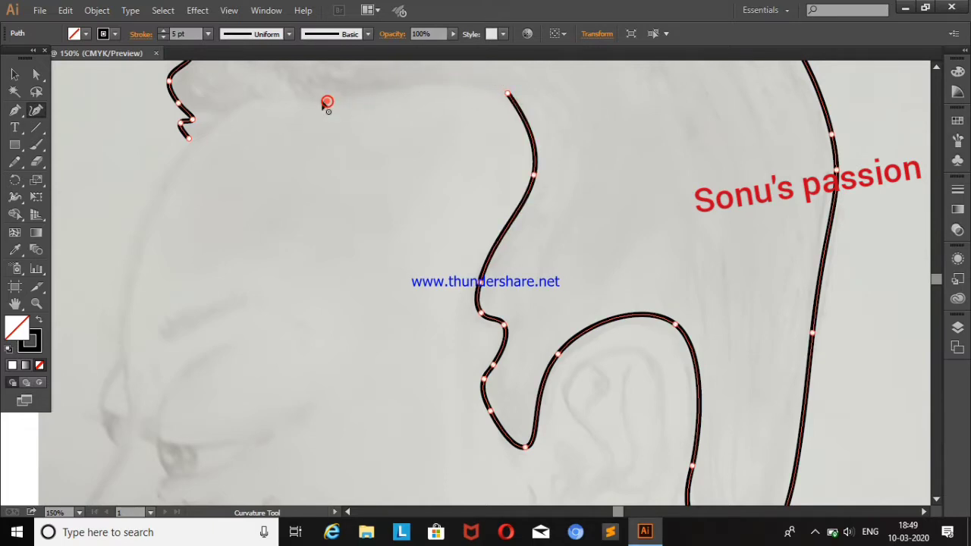
Add a small hairline bump and join the outline to the forehead curl's endpoint
click(302, 97)
click(288, 86)
click(275, 95)
click(252, 95)
click(231, 106)
click(189, 139)
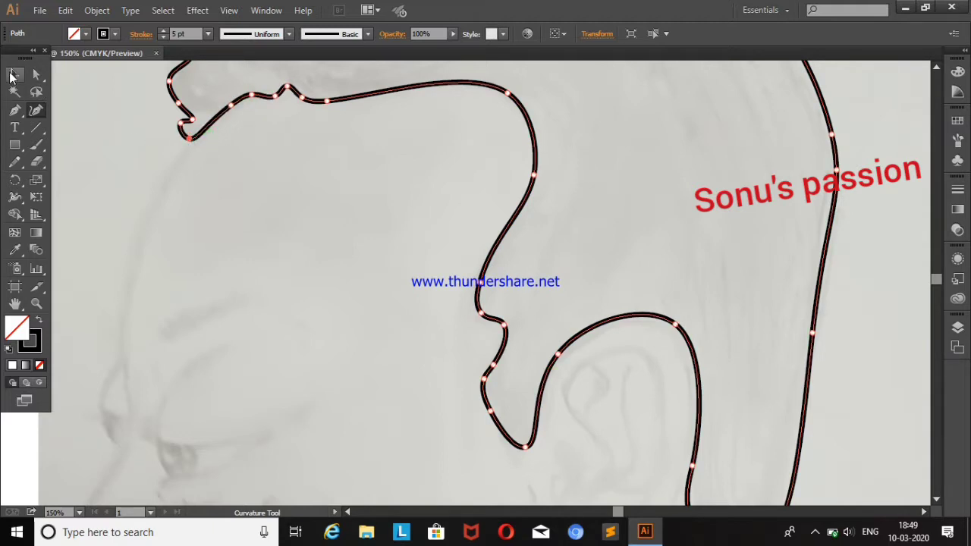
click(12, 76)
click(261, 231)
scroll(937, 281, down, 3)
scroll(933, 278, up, 4)
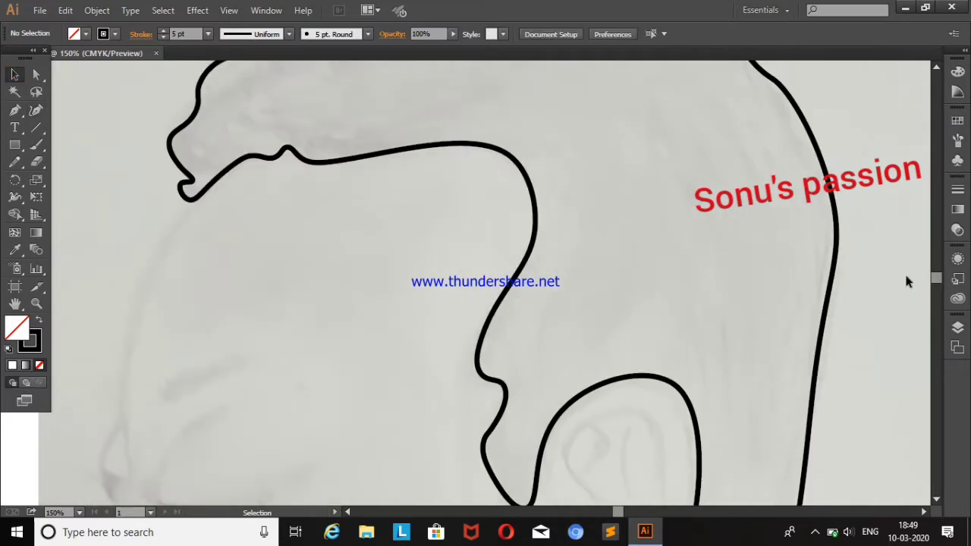
Continue the profile line from the forehead curl down the forehead to the brow
click(35, 110)
click(190, 204)
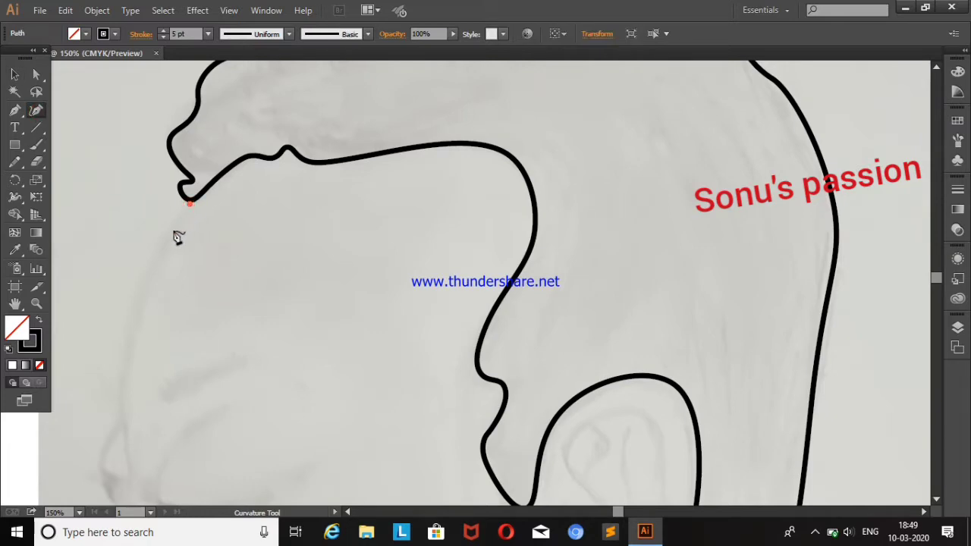
click(121, 423)
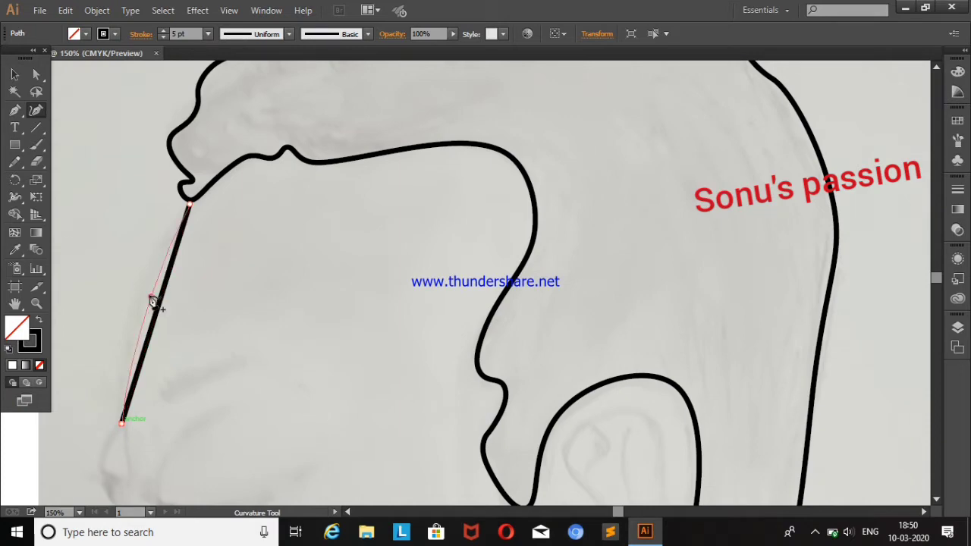
click(144, 290)
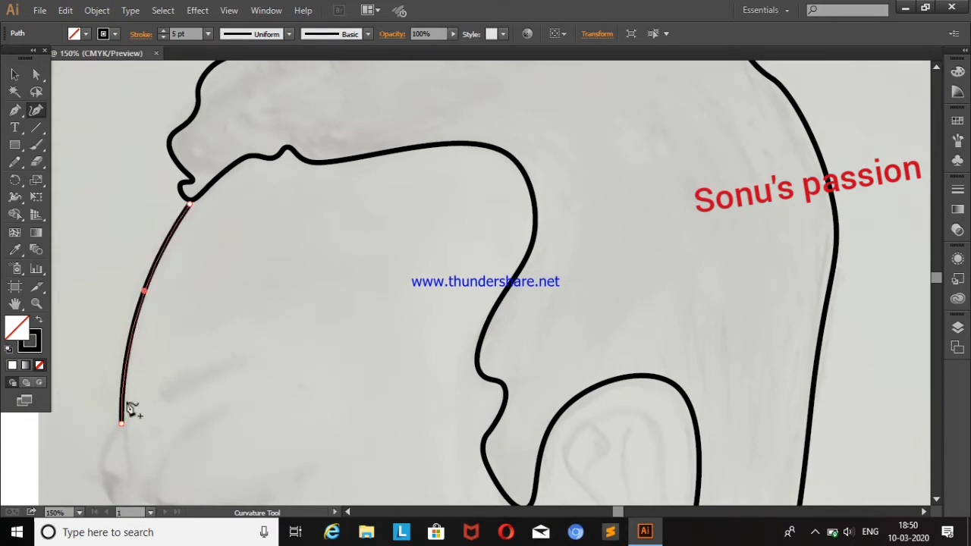
click(99, 463)
click(106, 442)
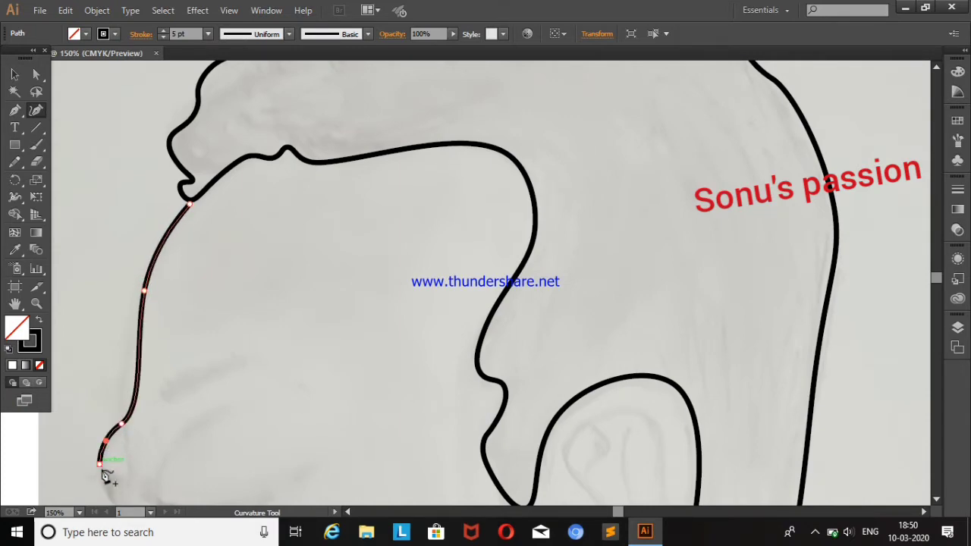
click(124, 476)
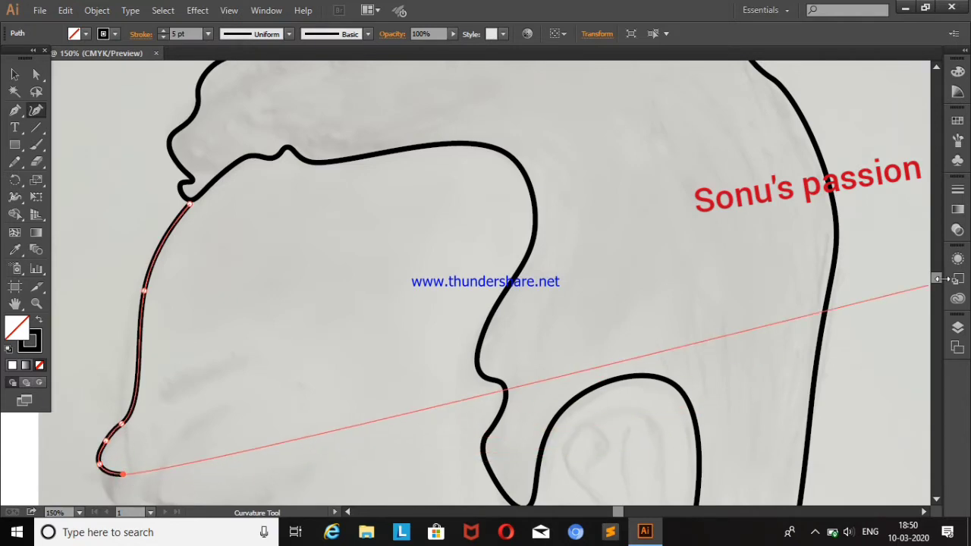
scroll(936, 277, down, 5)
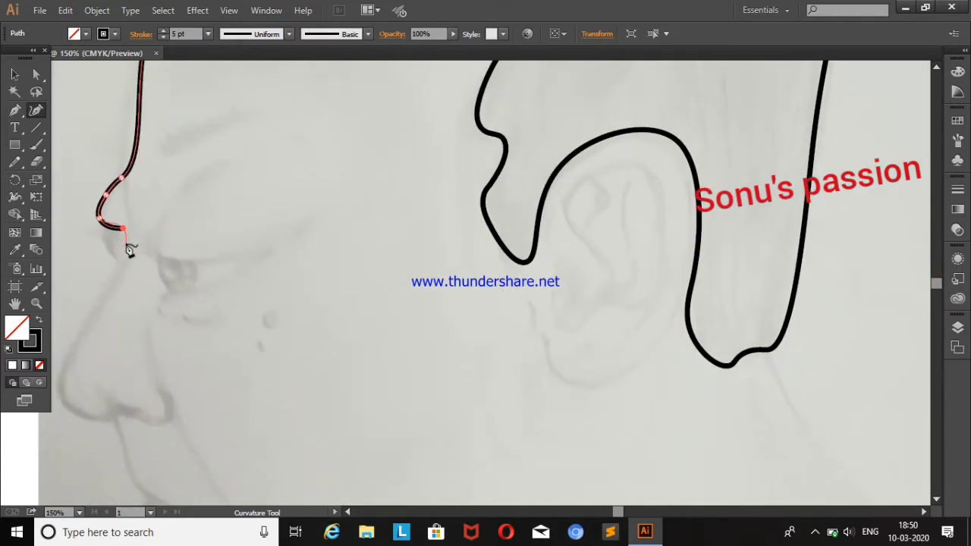
Trace the nose bridge, nose tip and underside of the nose
click(101, 228)
click(118, 262)
click(58, 385)
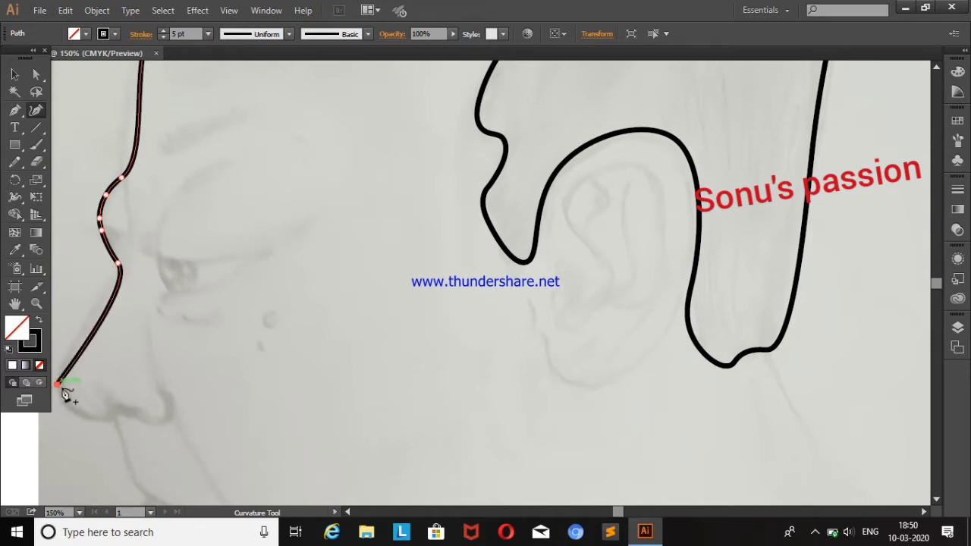
click(112, 418)
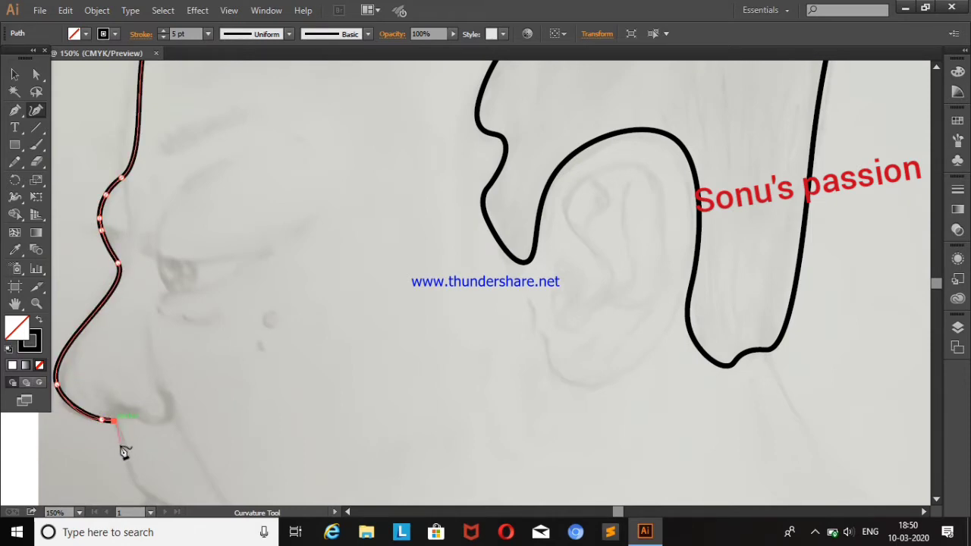
click(136, 490)
click(152, 491)
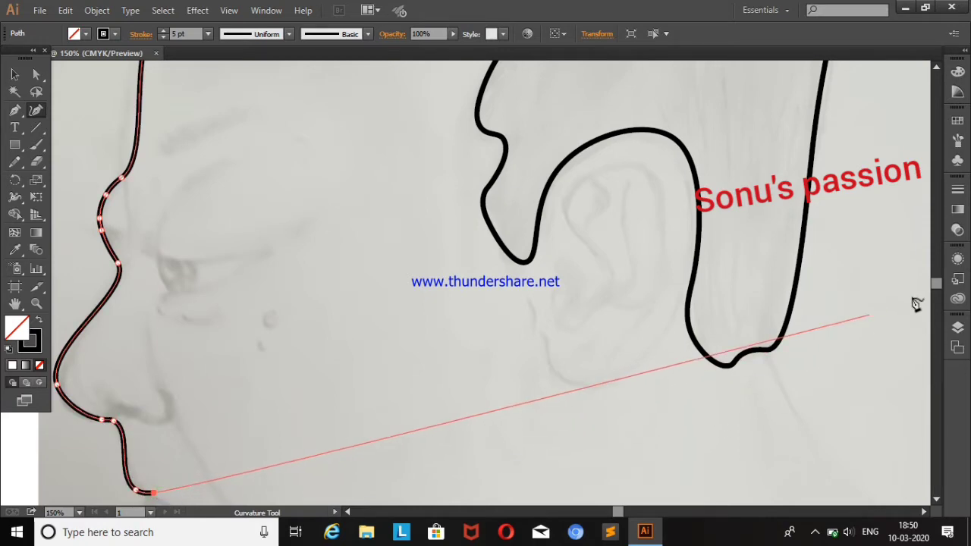
scroll(937, 285, down, 2)
scroll(936, 285, down, 3)
Trace the upper lip, lips and chin, then stop the line
click(142, 354)
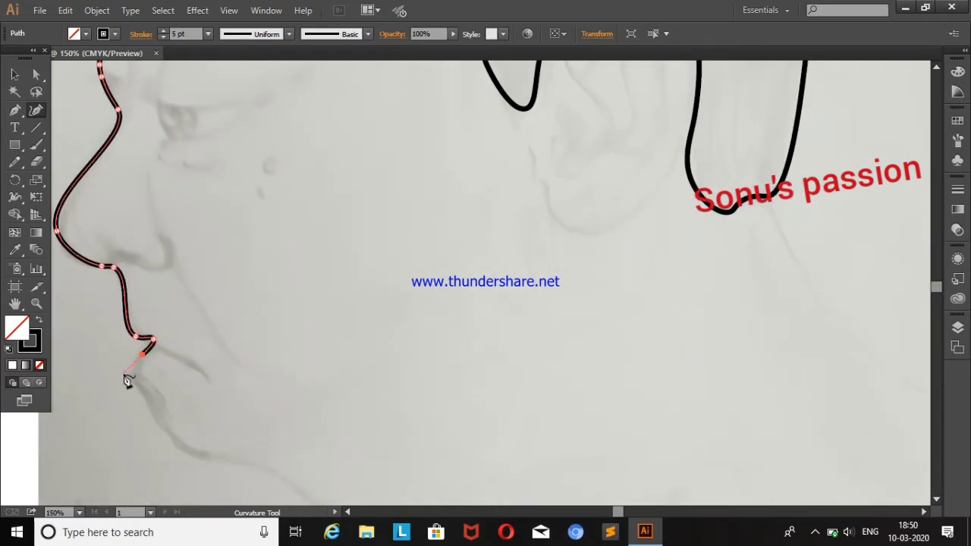
click(187, 452)
click(229, 458)
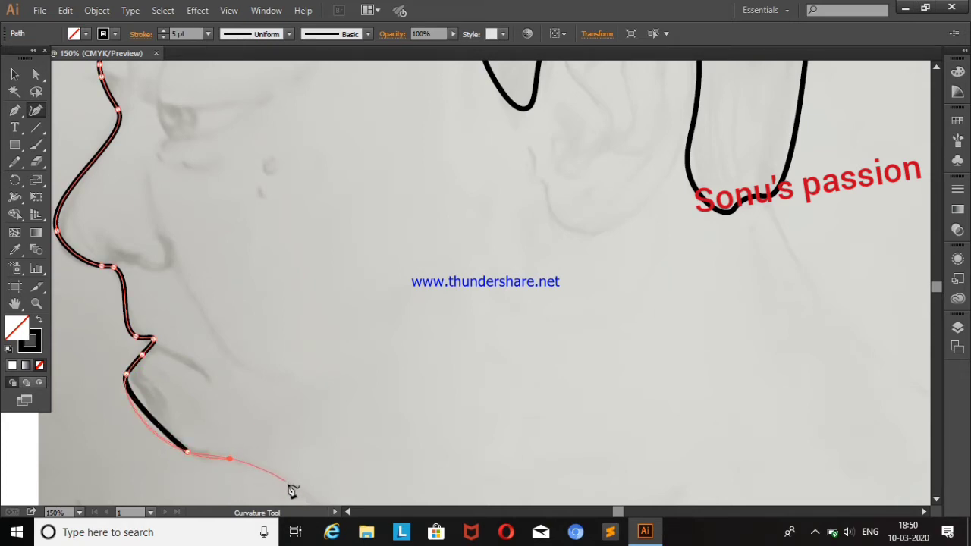
click(307, 499)
key(Escape)
Resume from the chin end and trace the jaw line toward the neck
click(144, 408)
scroll(938, 292, down, 5)
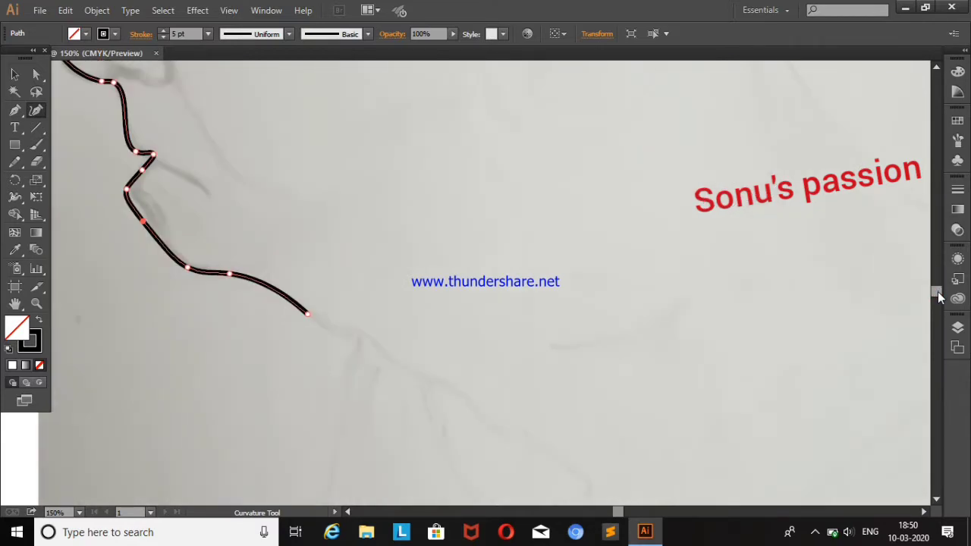
click(339, 332)
click(356, 329)
click(389, 358)
click(427, 373)
click(461, 393)
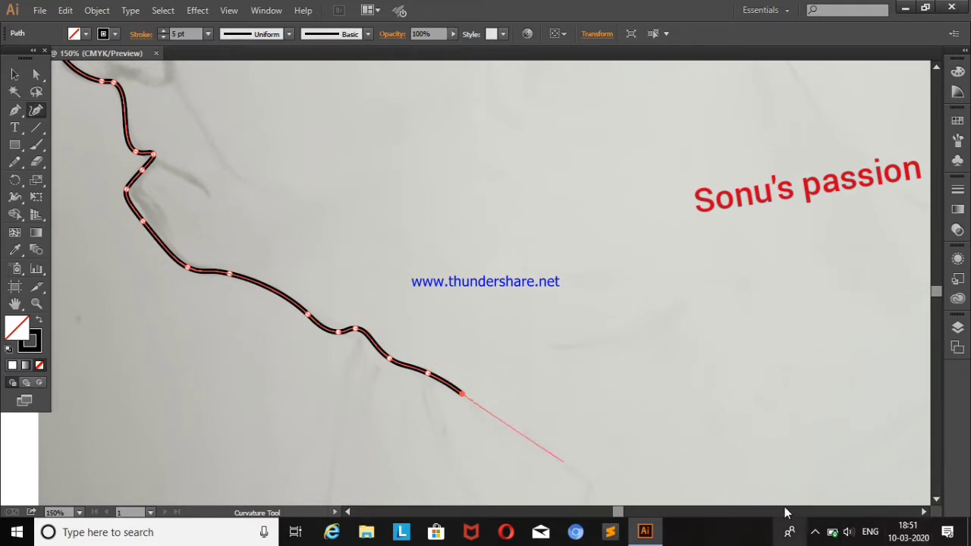
click(815, 532)
right_click(787, 506)
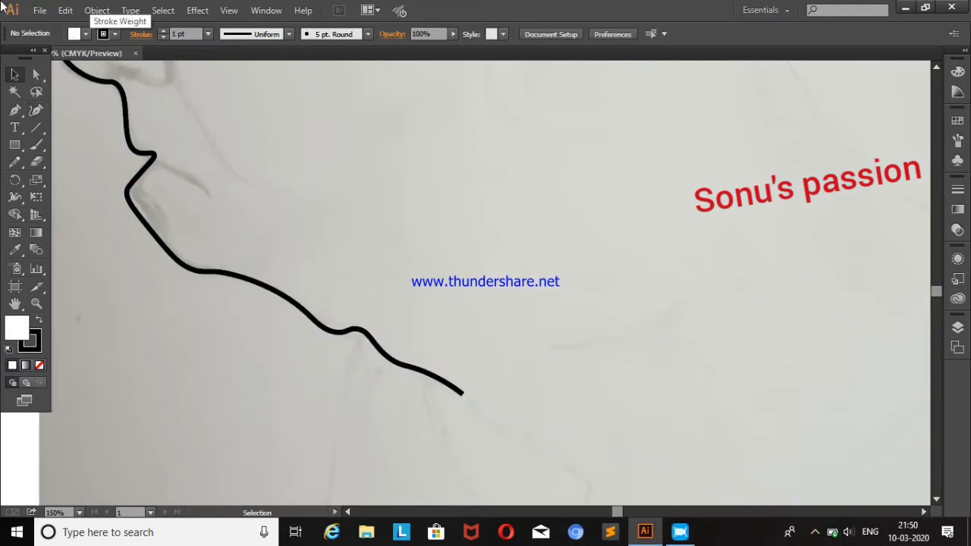
Start a smooth curve from the jaw end down toward the neck, with no fill and a 5 pt stroke
click(35, 111)
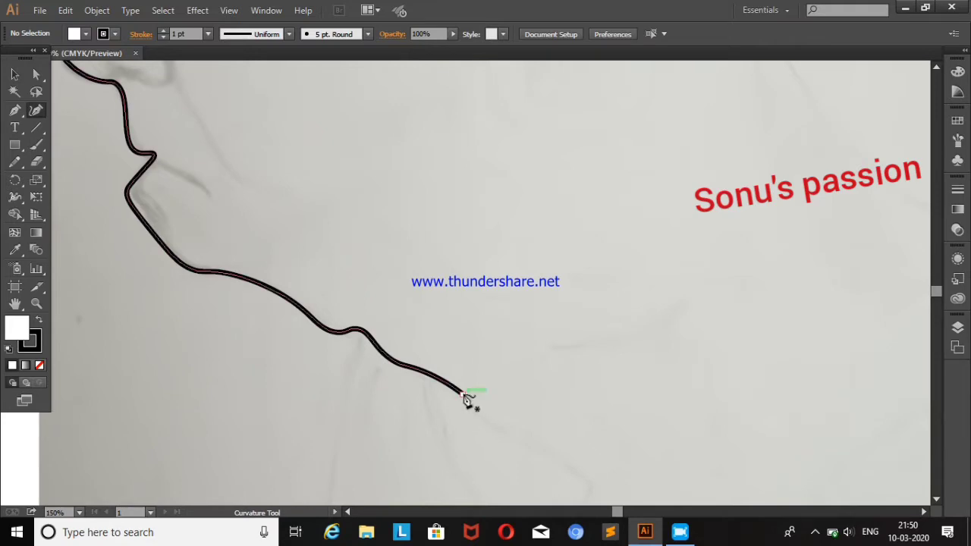
click(464, 394)
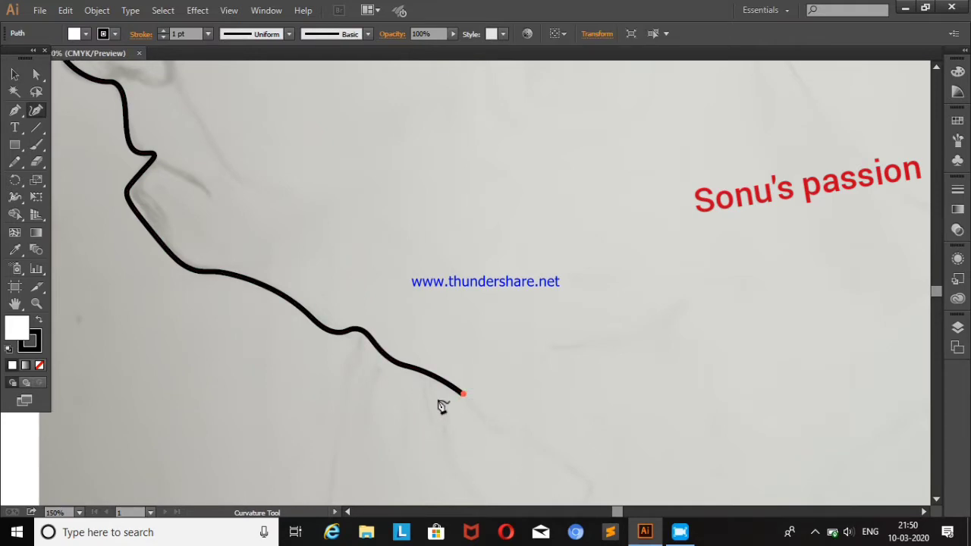
click(361, 336)
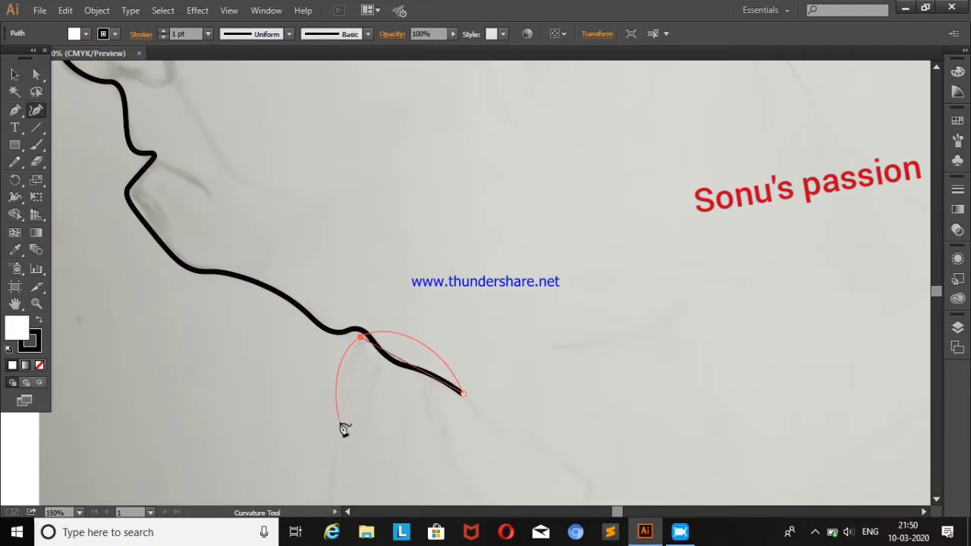
click(326, 478)
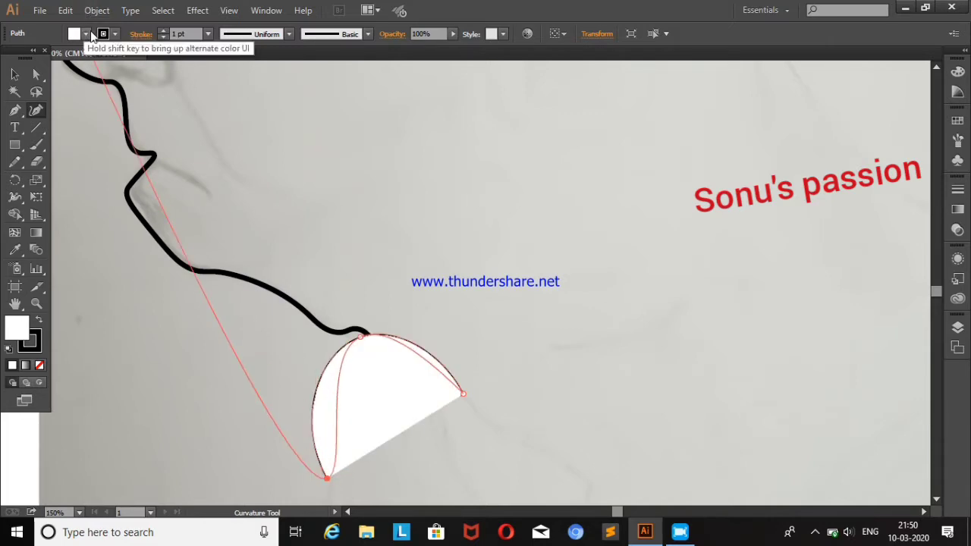
click(87, 34)
click(9, 58)
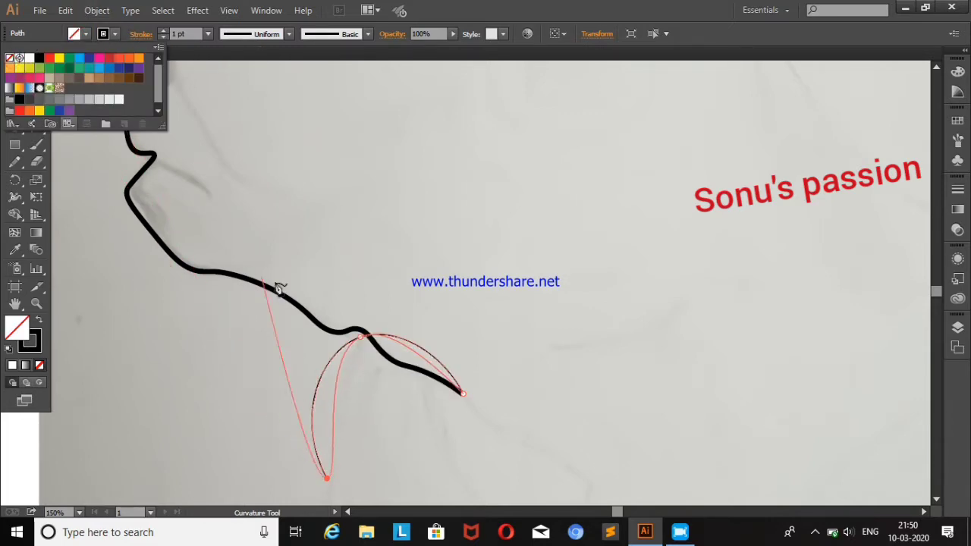
click(163, 29)
click(164, 30)
click(164, 30)
click(164, 31)
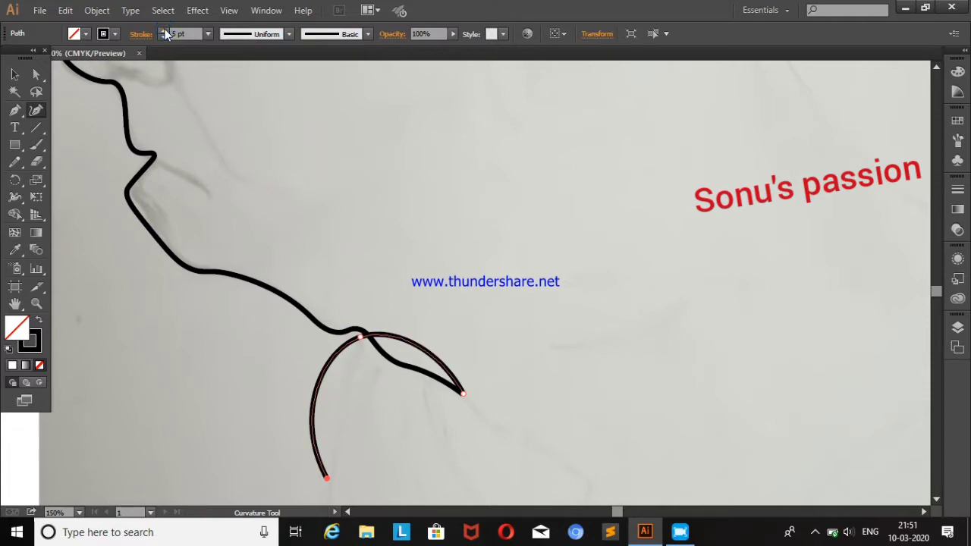
click(15, 303)
Extend the neck line downward and along the bottom edge, removing a misplaced arc and smoothing a fold
drag(286, 317, 288, 165)
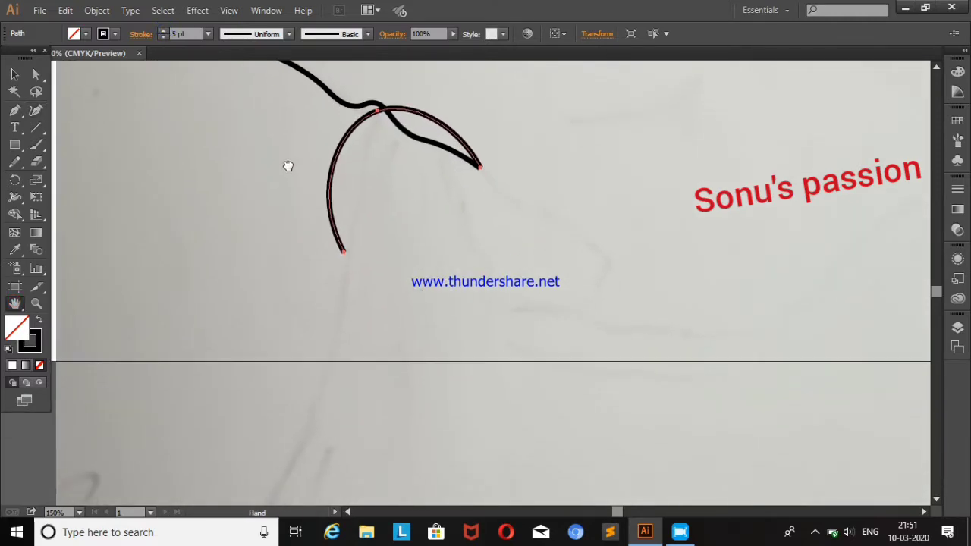
click(36, 111)
click(343, 251)
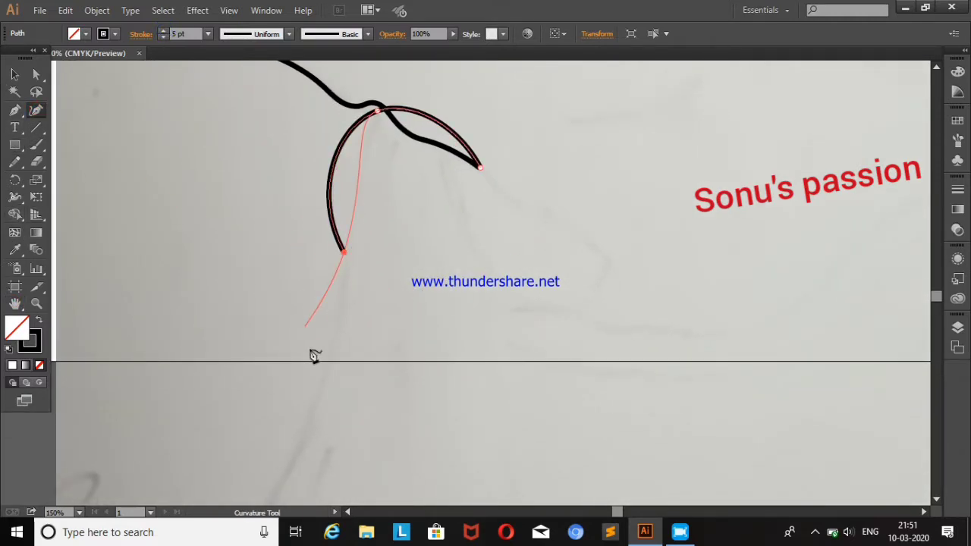
click(324, 354)
click(381, 114)
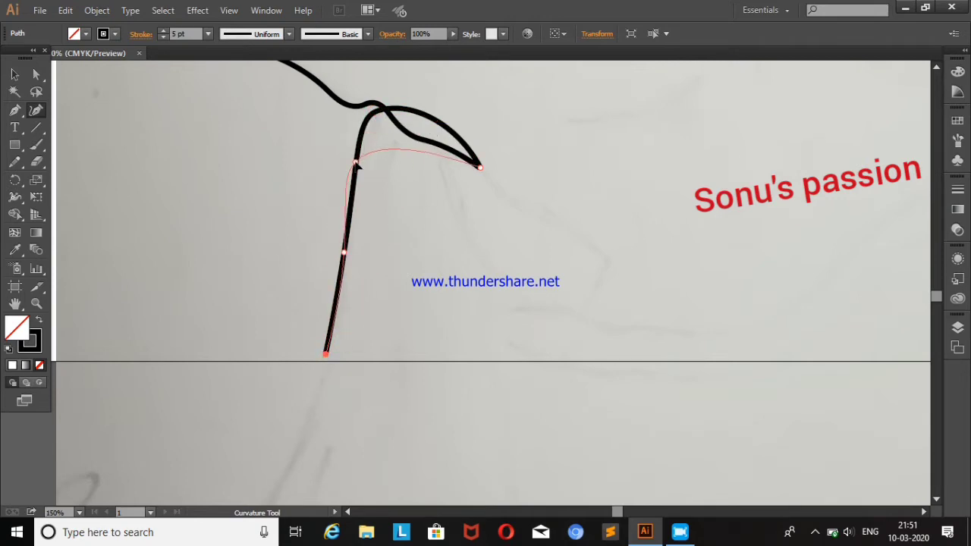
click(394, 123)
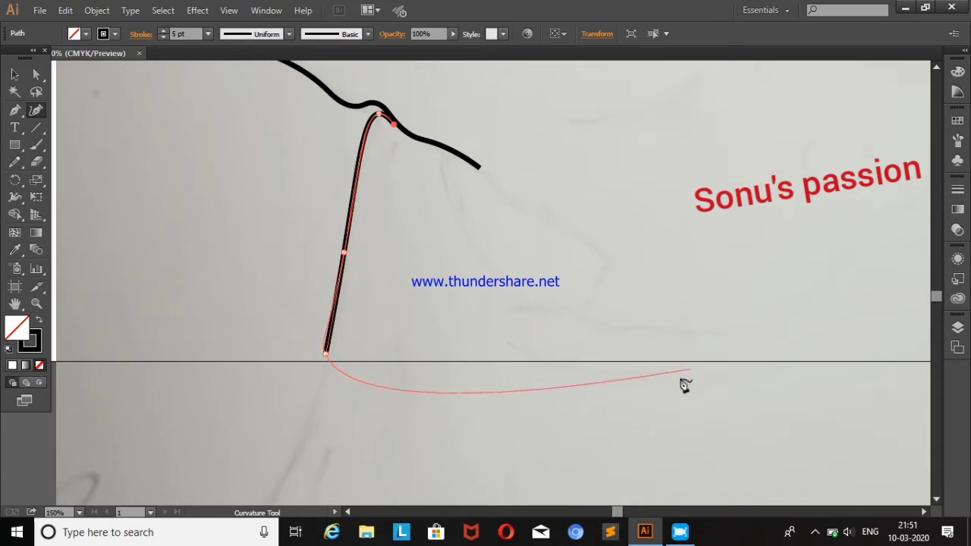
scroll(283, 477, up, 1)
click(281, 472)
click(655, 478)
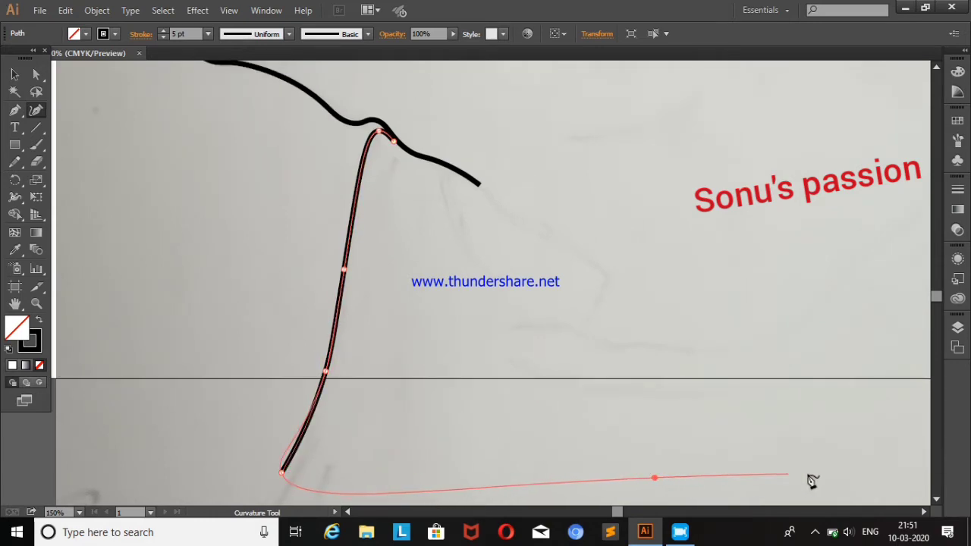
click(877, 480)
Carry the curve up the shoulder's right side and back across the neck front, closing the shape
click(14, 304)
mouse_move(683, 341)
mouse_down()
mouse_move(263, 160)
mouse_move(484, 392)
mouse_move(482, 359)
mouse_up()
click(35, 110)
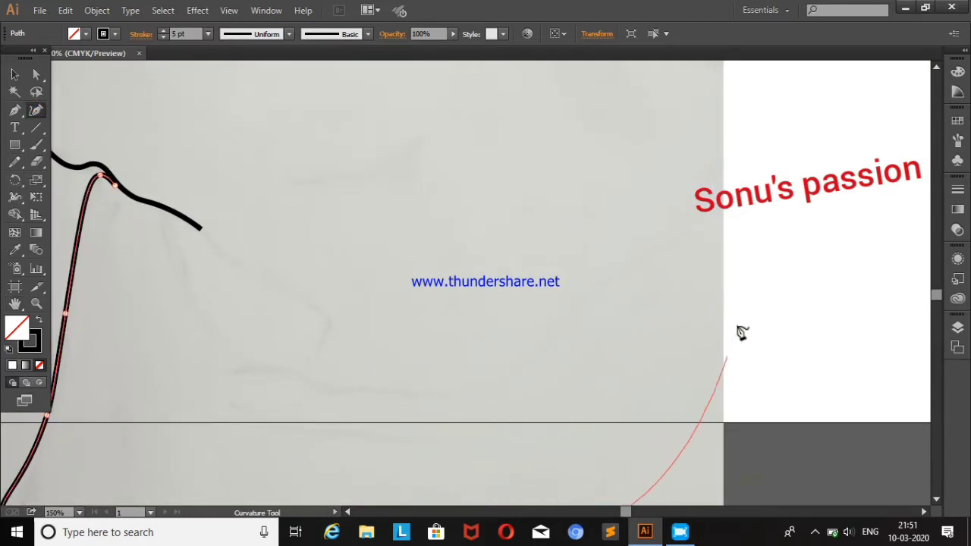
click(719, 474)
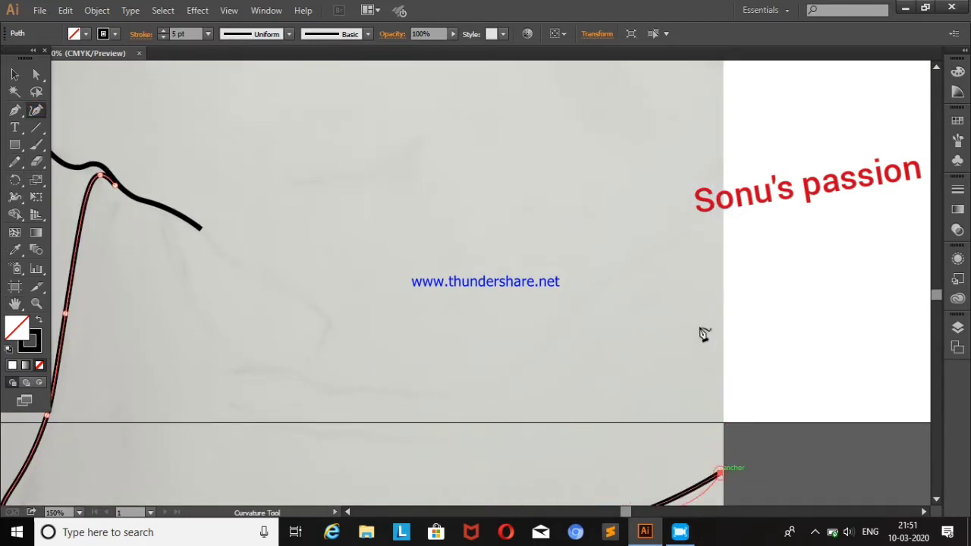
click(713, 154)
click(569, 319)
click(428, 401)
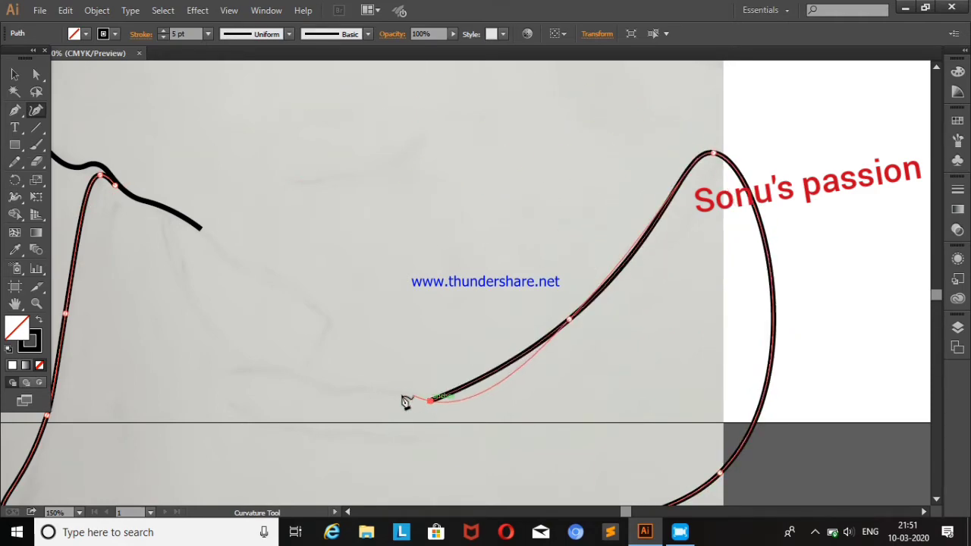
click(296, 379)
click(231, 370)
click(312, 357)
click(317, 311)
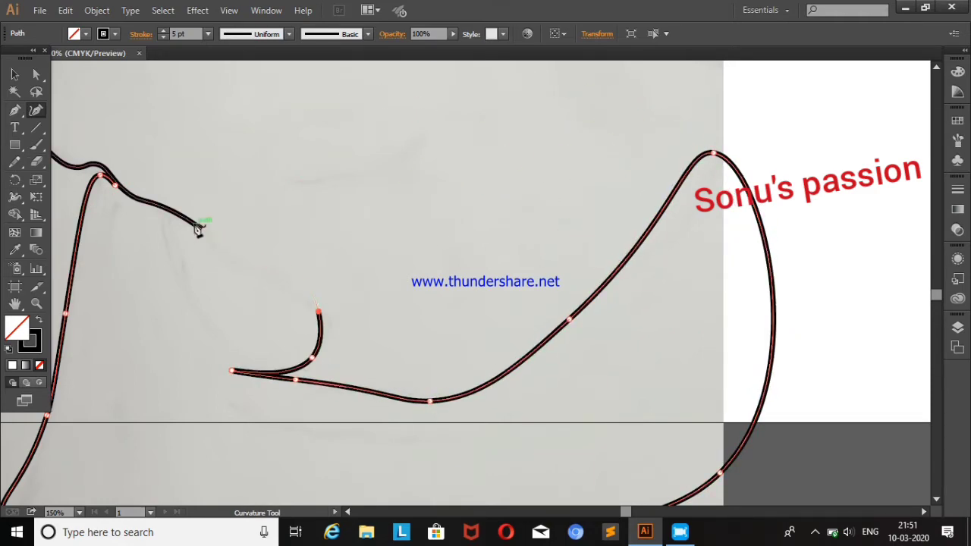
click(193, 224)
click(114, 184)
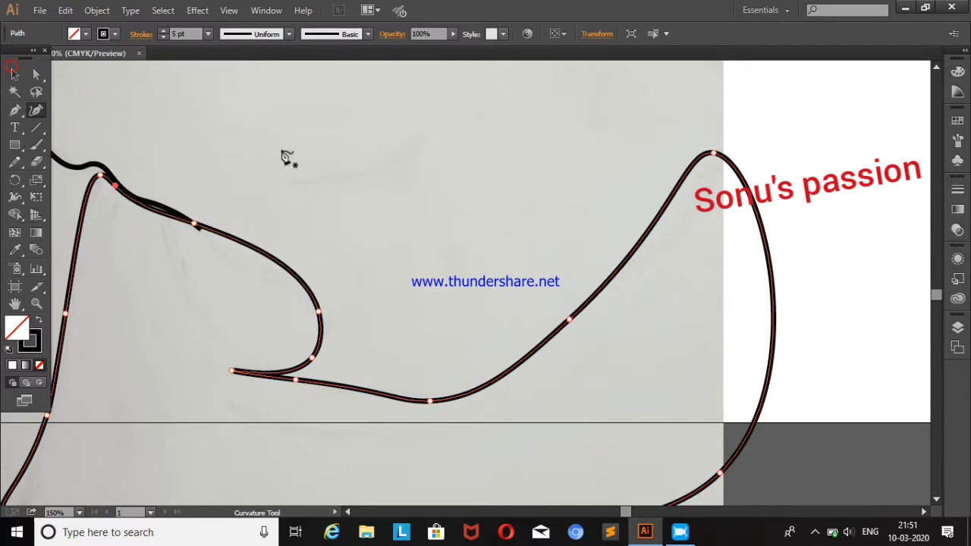
Deselect the finished neck shape and zoom out to see the whole drawing
click(318, 144)
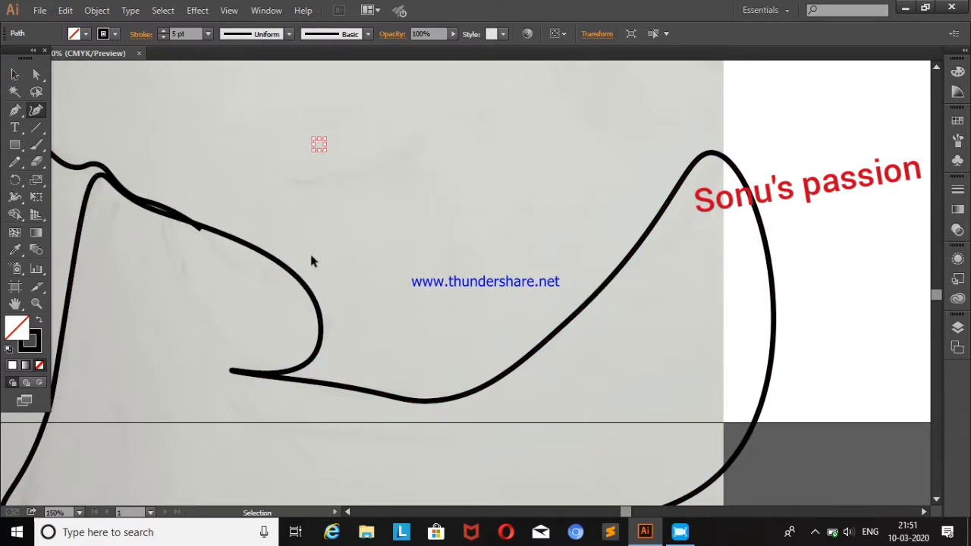
click(307, 255)
click(14, 73)
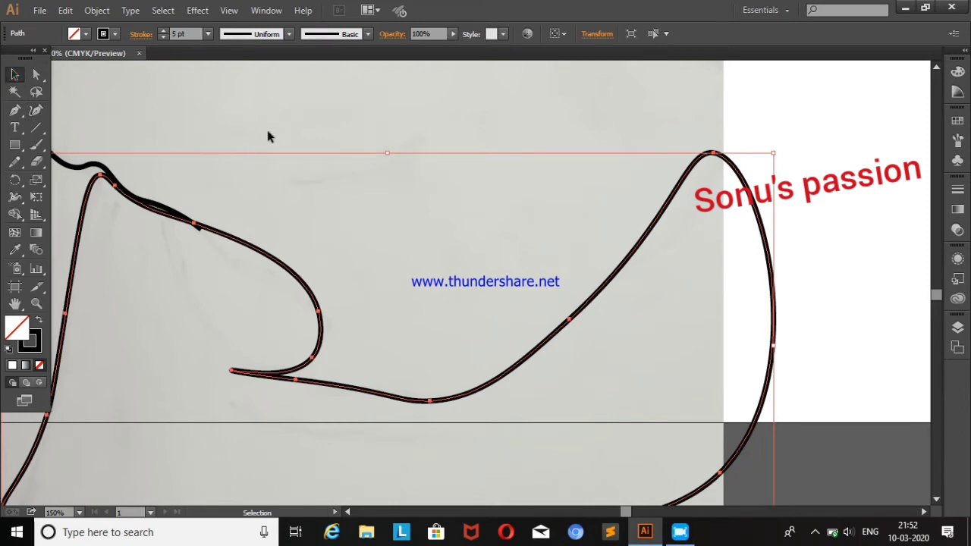
click(681, 329)
key(ctrl+minus)
key(ctrl+minus)
key(ctrl+minus)
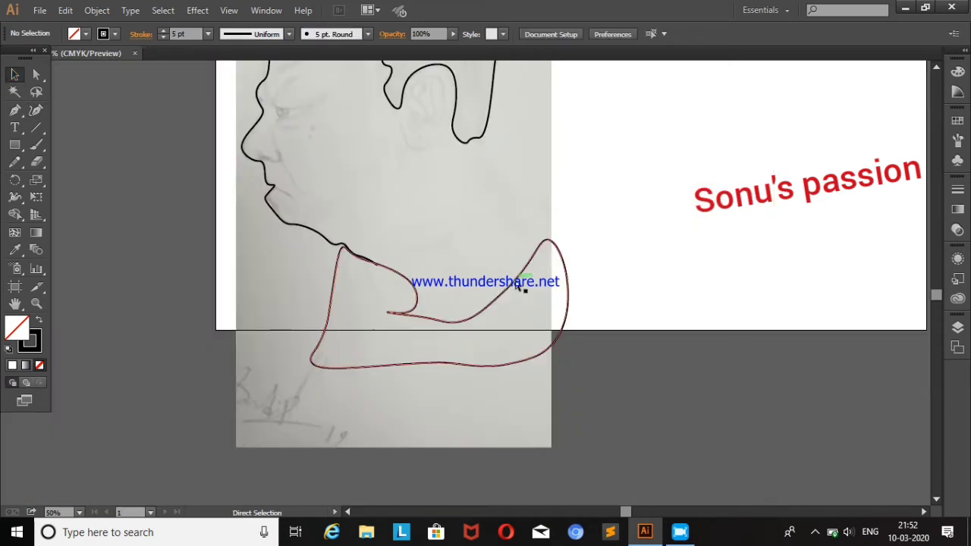
Draw a curve from the bottom of the ear down the nape to the shoulder outline
click(36, 110)
click(483, 140)
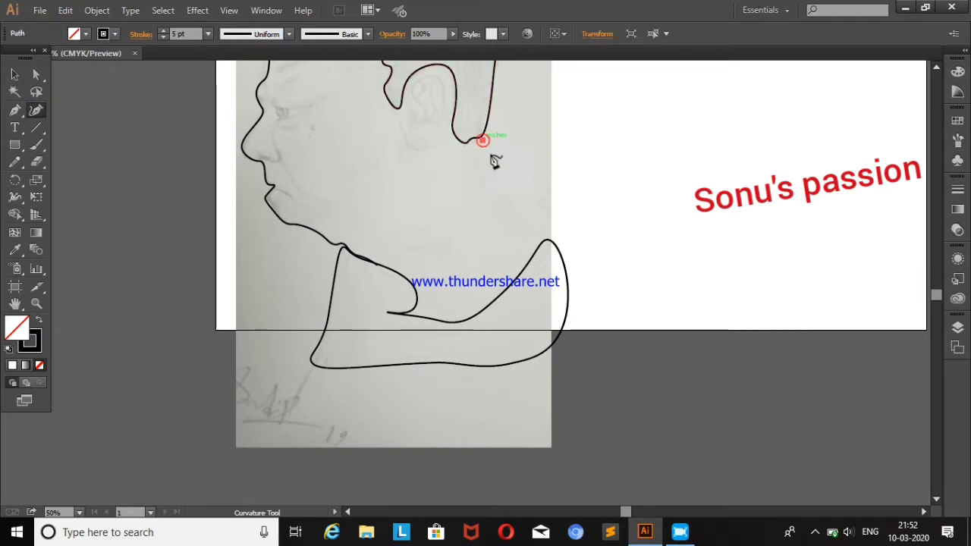
click(513, 185)
click(555, 211)
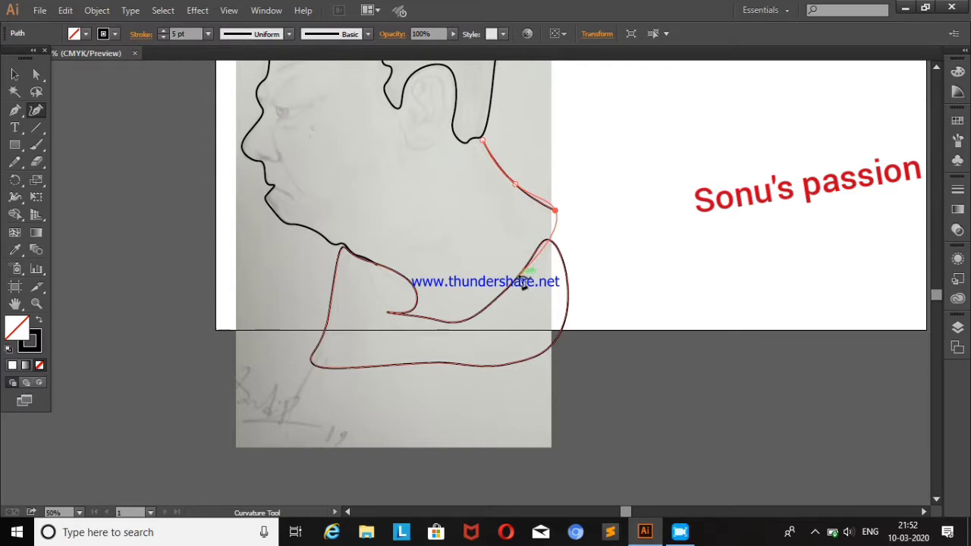
click(518, 277)
Nudge the new curve to meet the ear, then select the neck and face outlines together
click(14, 74)
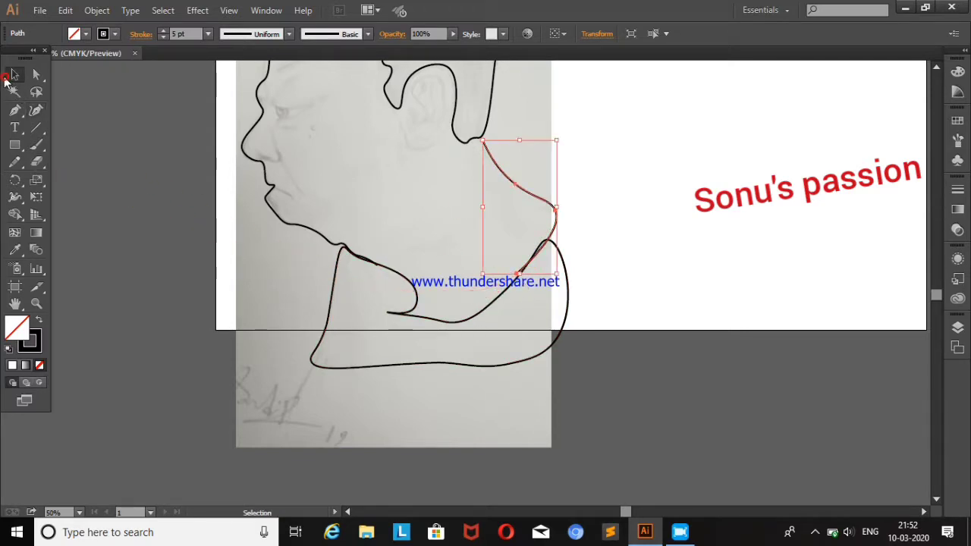
click(613, 166)
drag(492, 156, 489, 152)
click(592, 137)
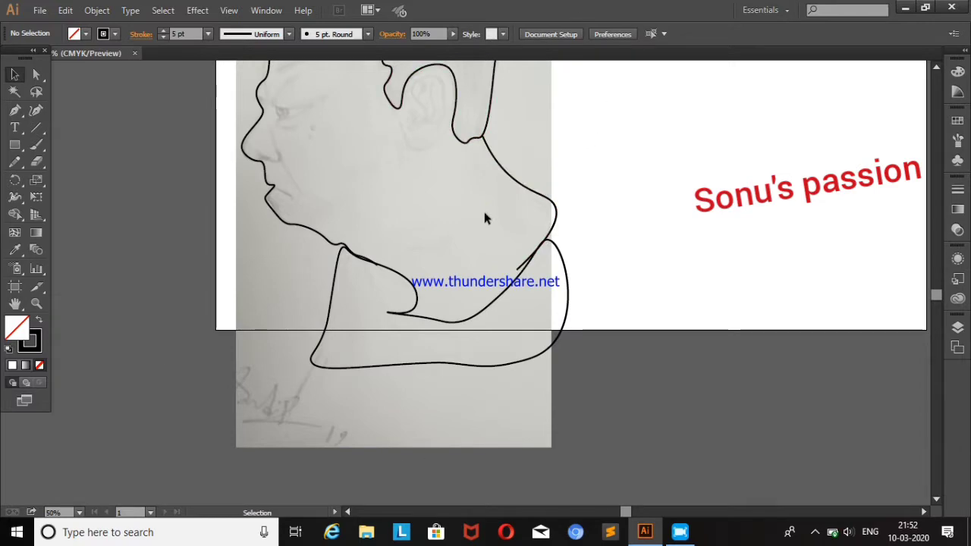
drag(235, 196, 584, 300)
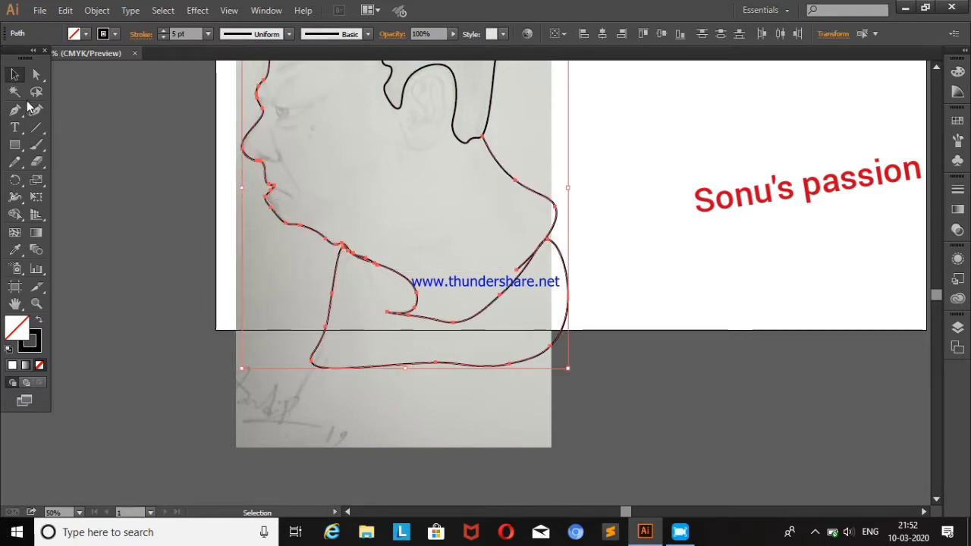
click(14, 215)
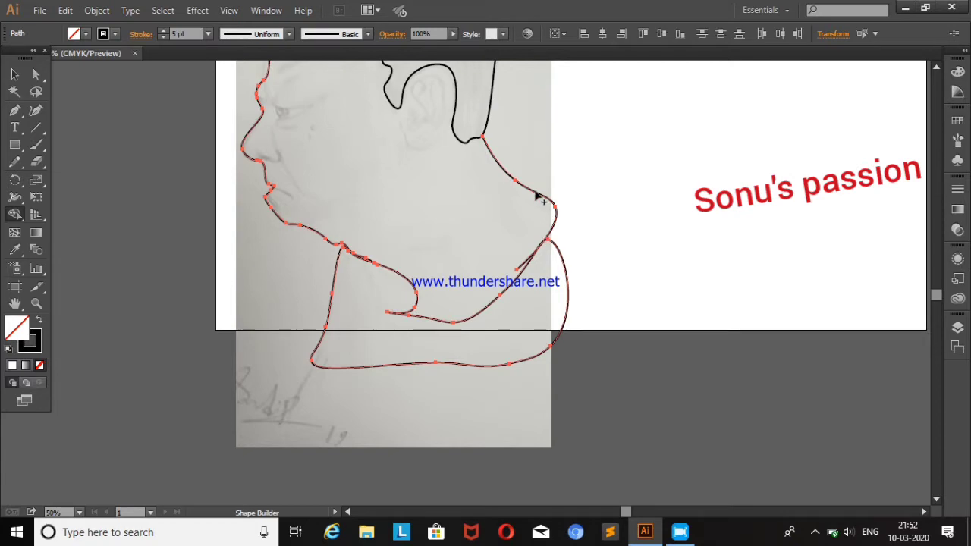
drag(353, 281, 397, 195)
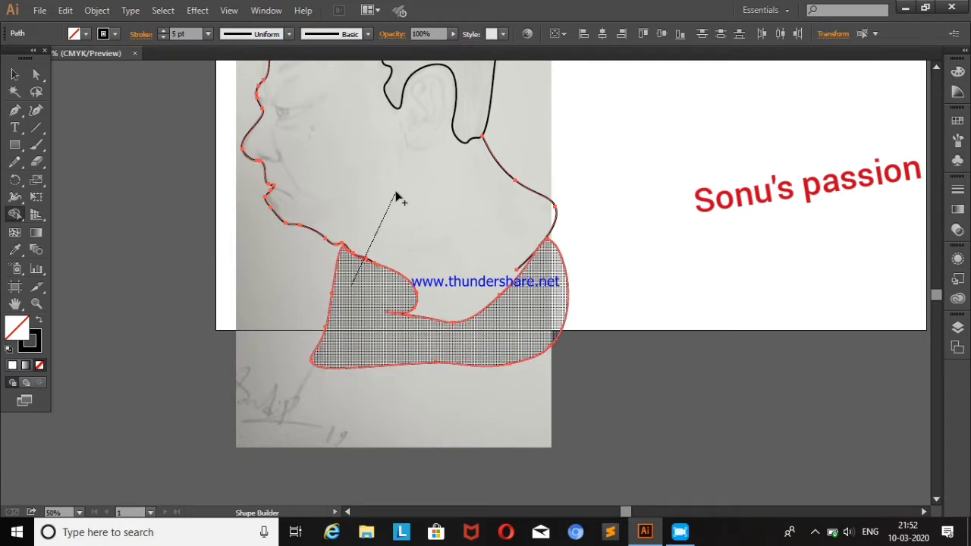
drag(362, 282, 278, 177)
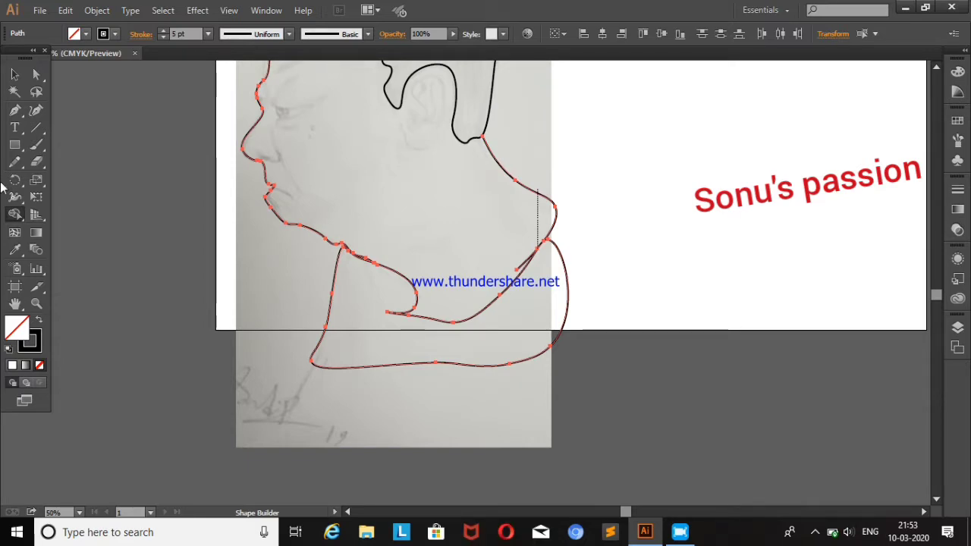
click(13, 77)
click(235, 320)
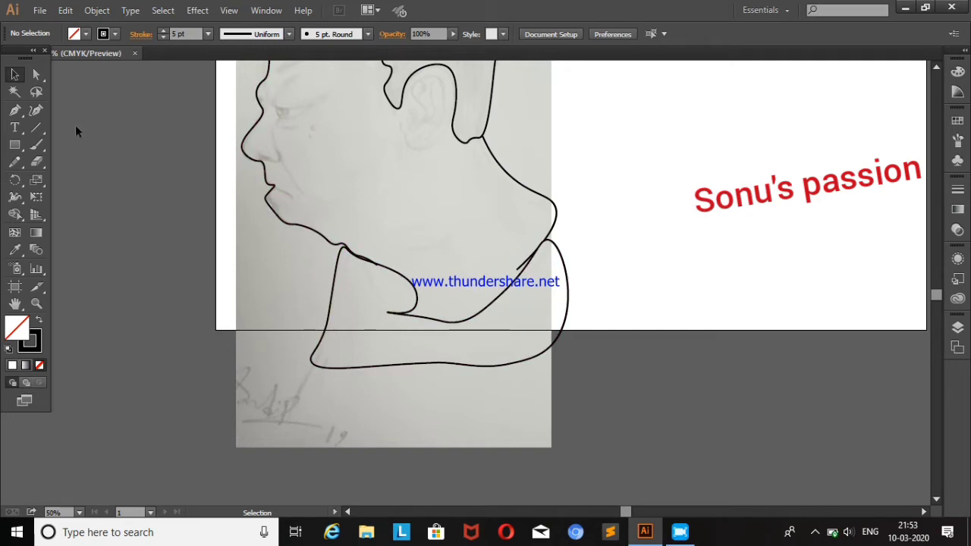
Add an anchor on the neck outline's bottom edge and drag the bottom curve lower
key(v)
click(426, 367)
key(shift+grave)
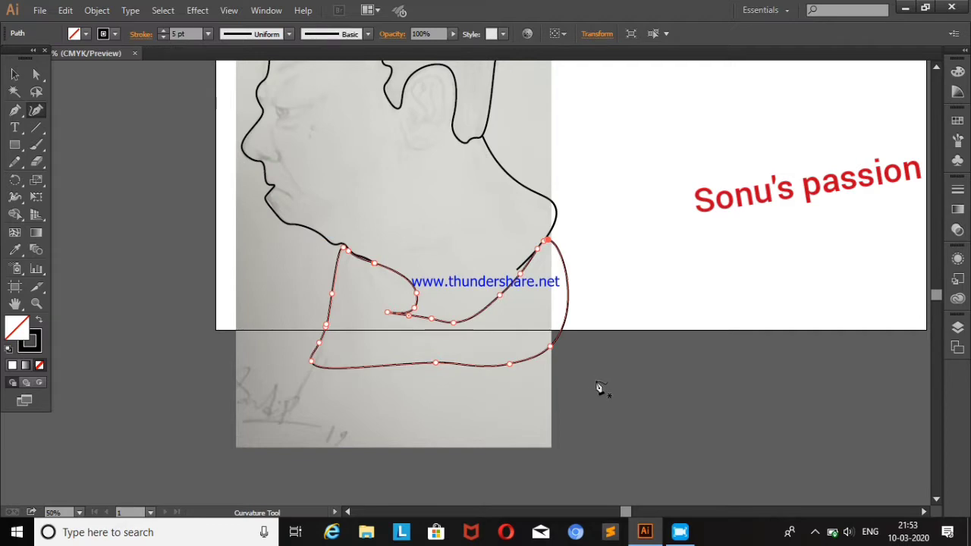
click(434, 363)
drag(434, 362, 430, 393)
drag(514, 372, 504, 389)
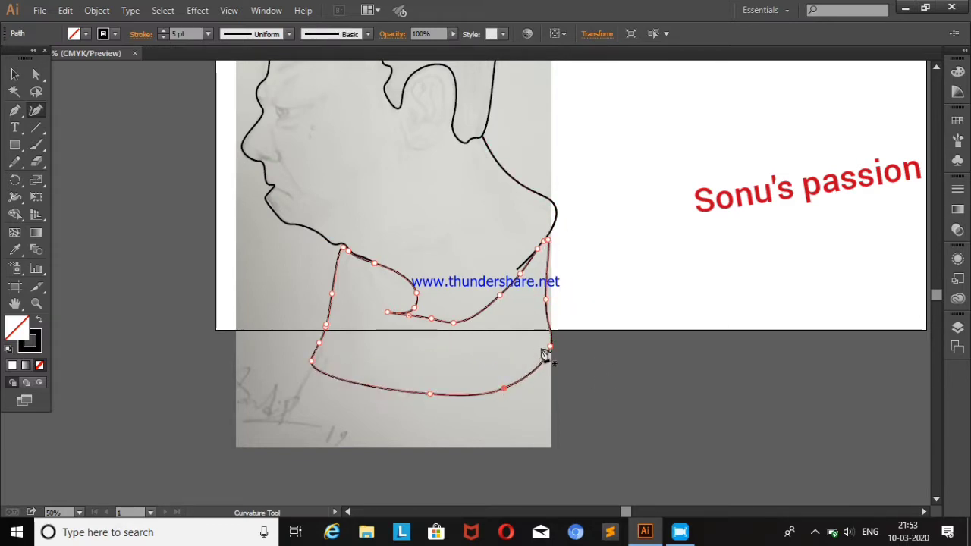
click(220, 221)
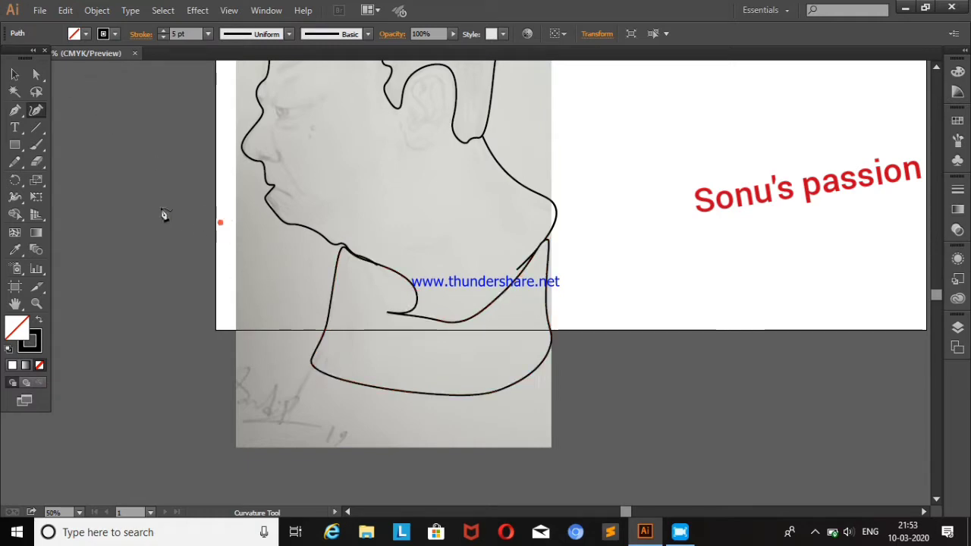
click(14, 74)
click(231, 237)
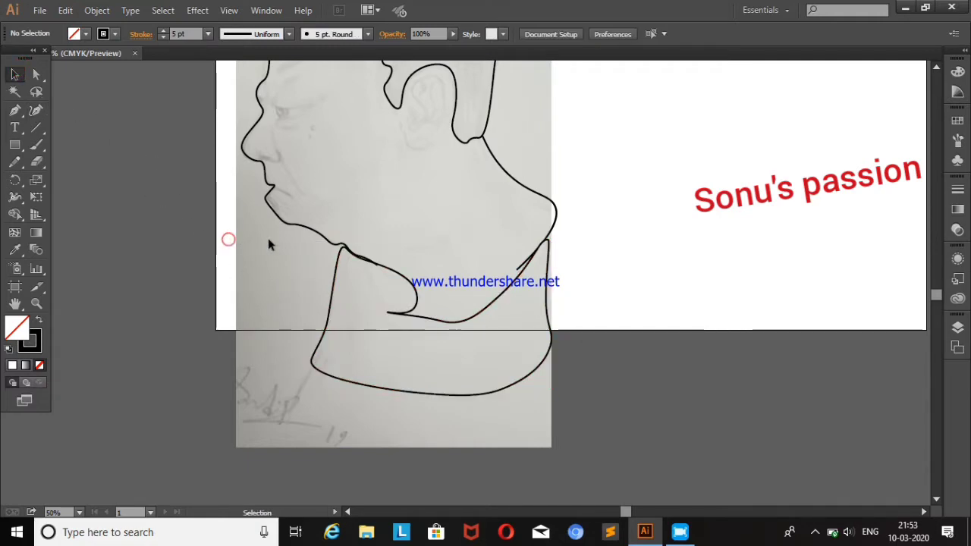
scroll(415, 259, up, 3)
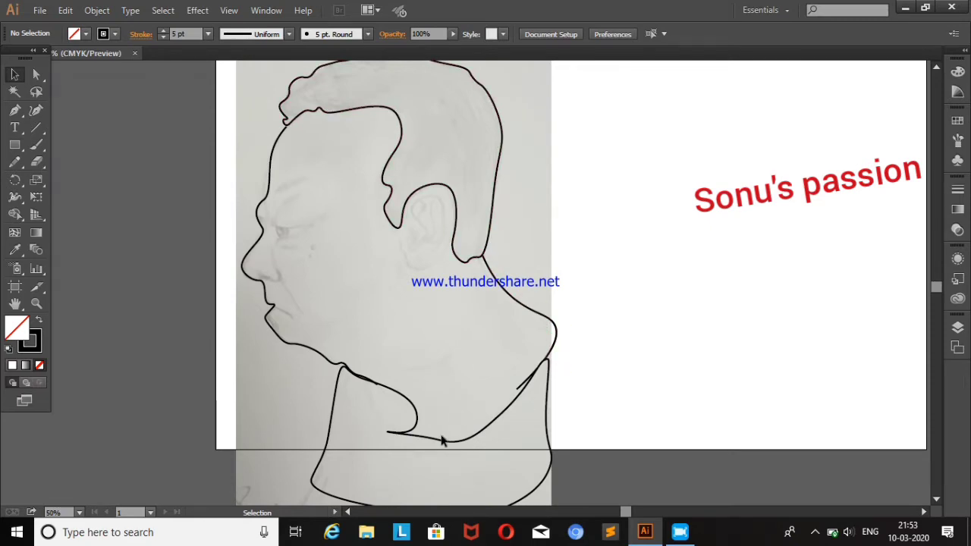
Delete the neck shape and fill the hair outline with solid black
click(410, 437)
key(Delete)
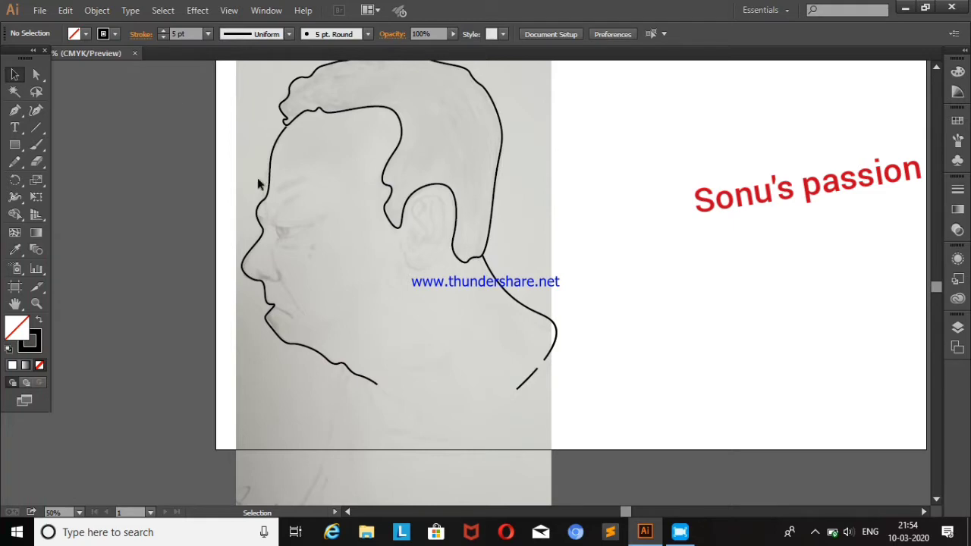
click(292, 82)
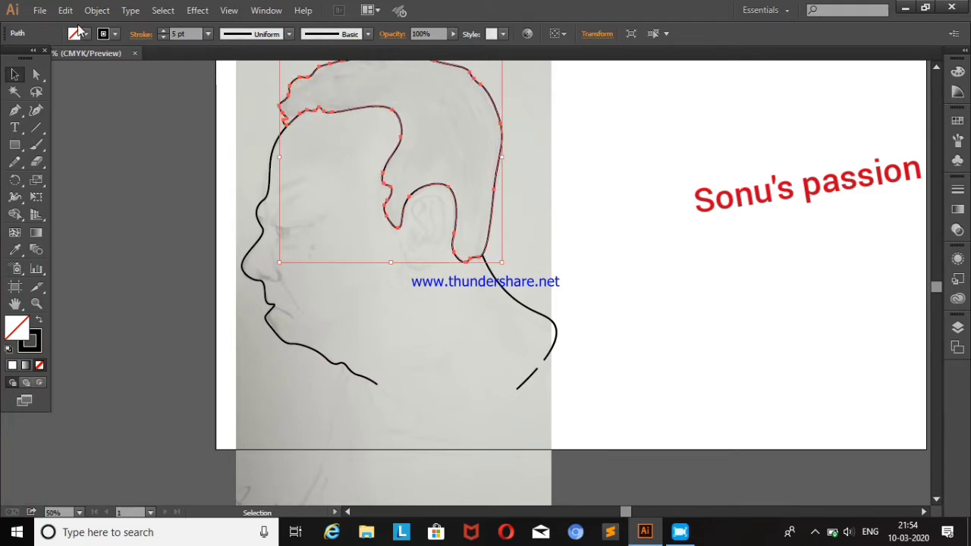
click(85, 33)
click(39, 58)
click(214, 317)
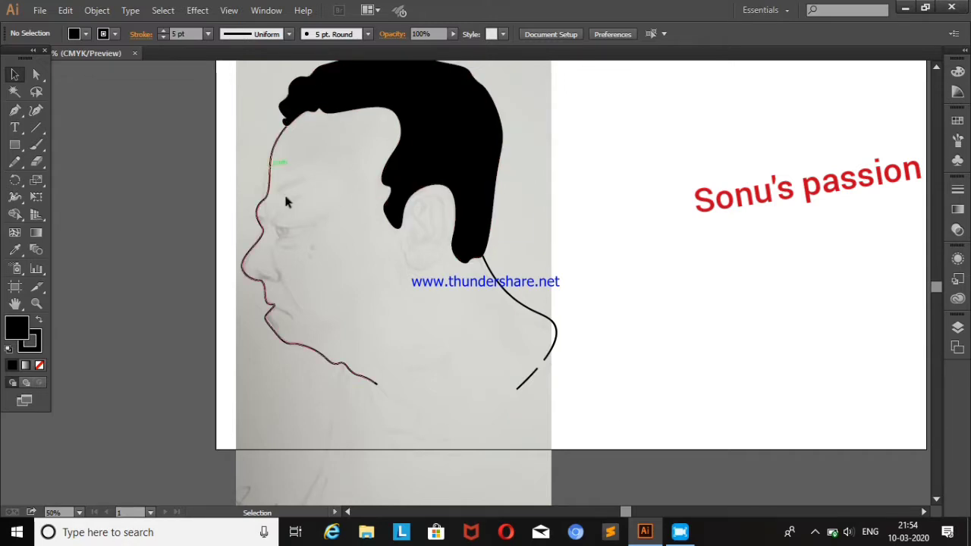
Try a tan fill on the face outline, then undo it
click(278, 144)
click(85, 33)
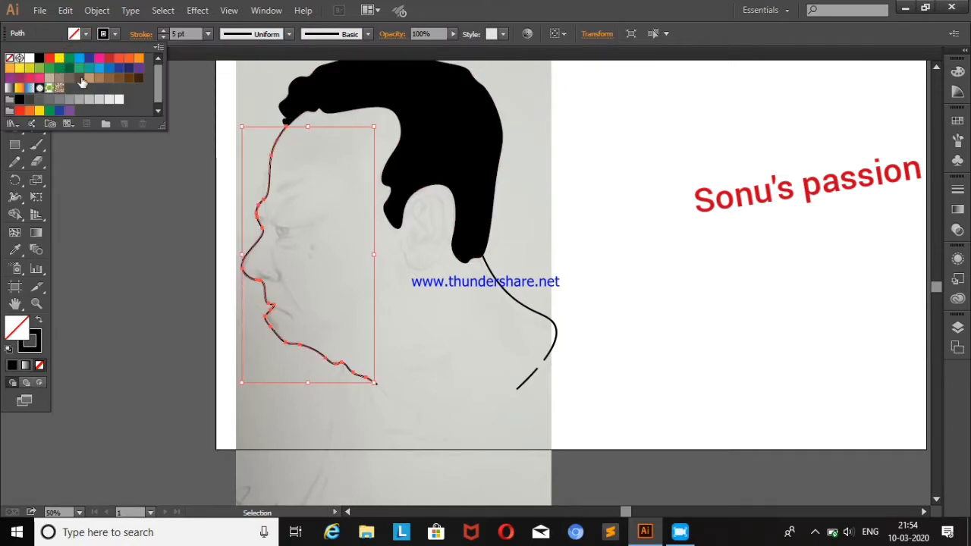
click(84, 80)
click(190, 346)
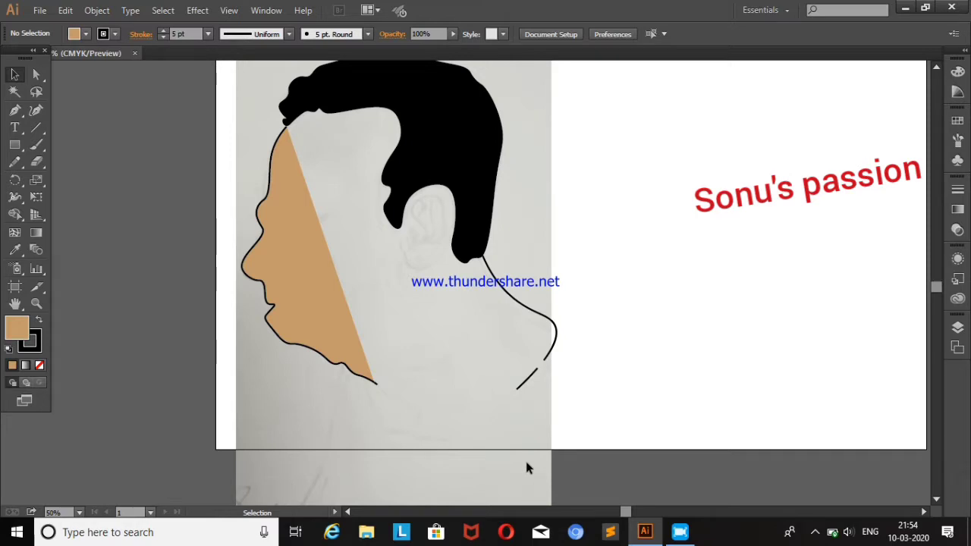
key(a)
key(ctrl+z)
key(ctrl+z)
key(ctrl+z)
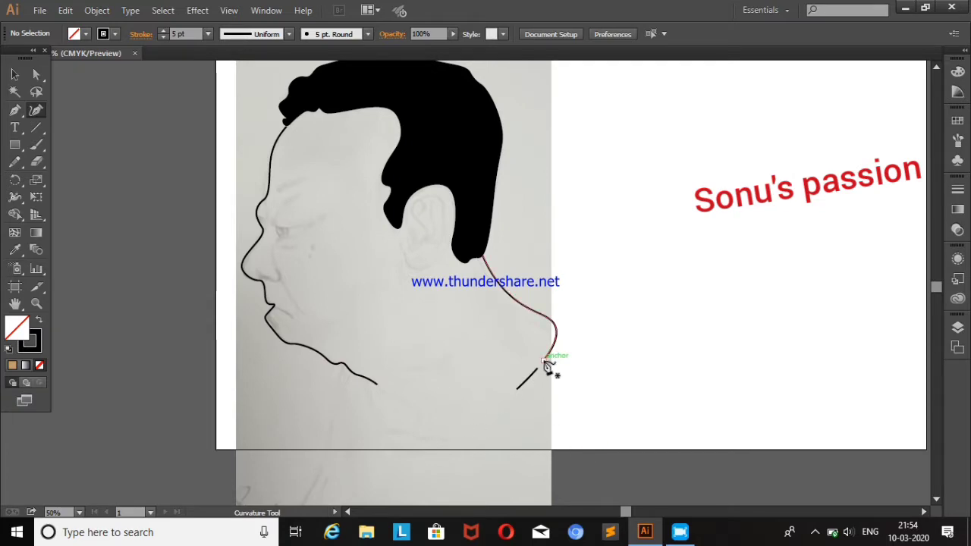
Add an anchor point to the neck curve, dismissing the add-point warnings
click(15, 110)
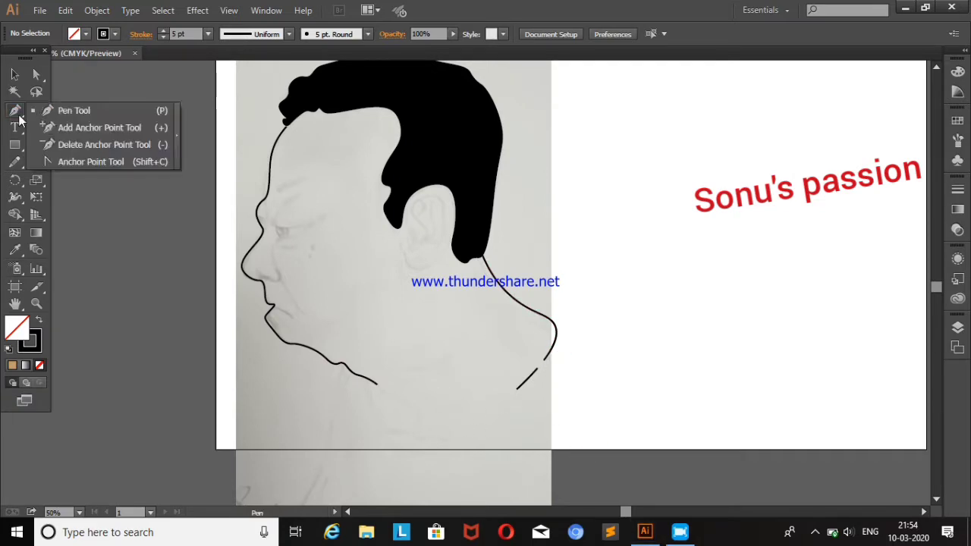
click(542, 367)
click(591, 282)
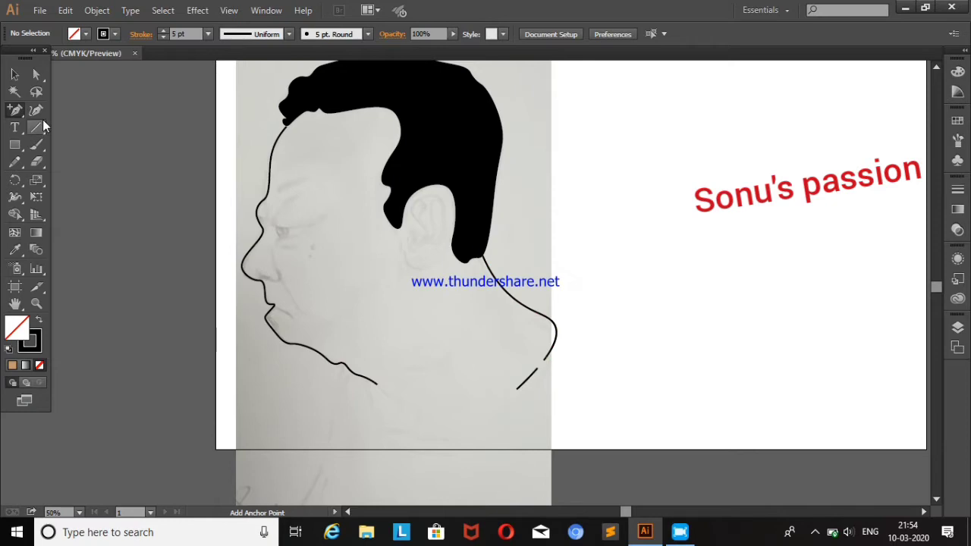
click(17, 74)
click(17, 110)
click(536, 372)
click(594, 288)
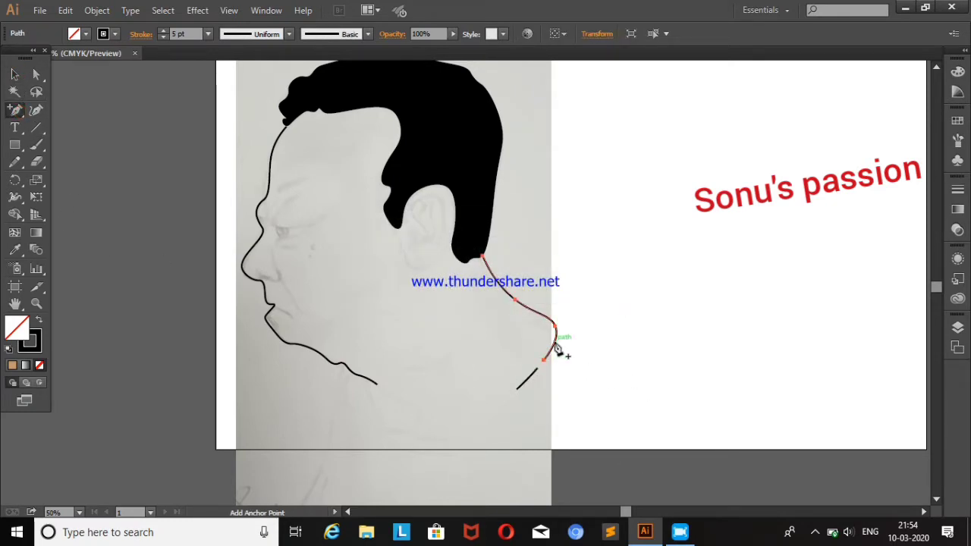
click(555, 345)
Delete the neck curve and the face outline stroke
key(v)
click(526, 303)
click(523, 305)
key(Delete)
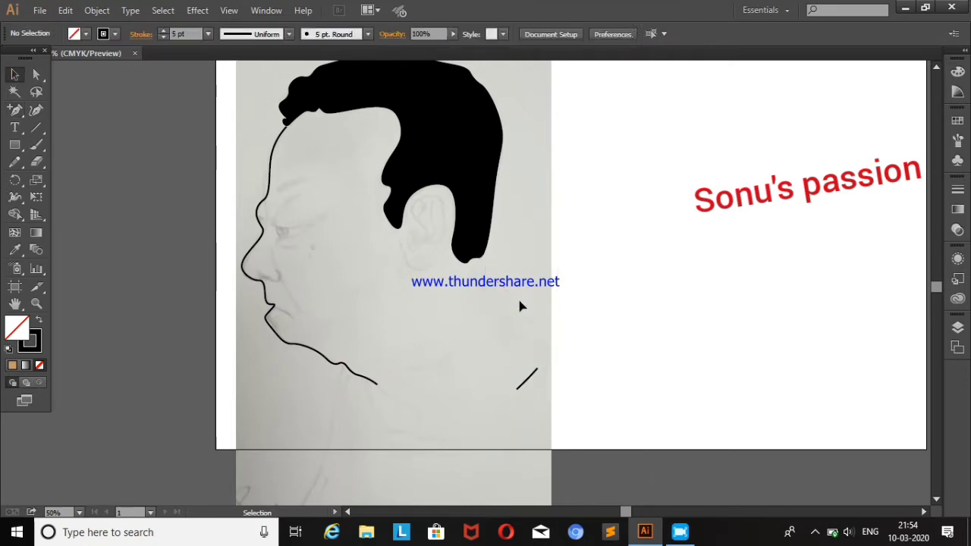
click(279, 336)
key(Delete)
click(36, 109)
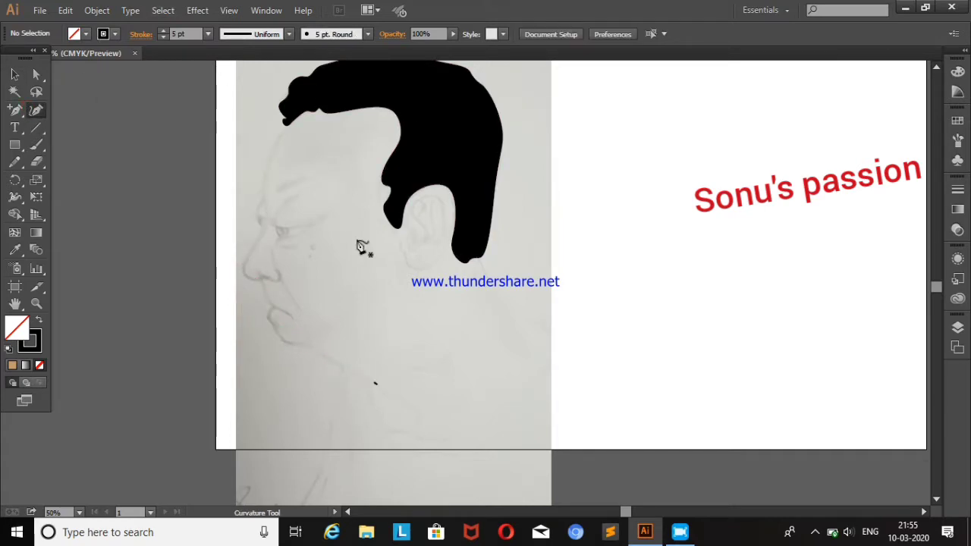
Start a new outline at the hairline, zoom in, and place a point down the forehead
click(286, 126)
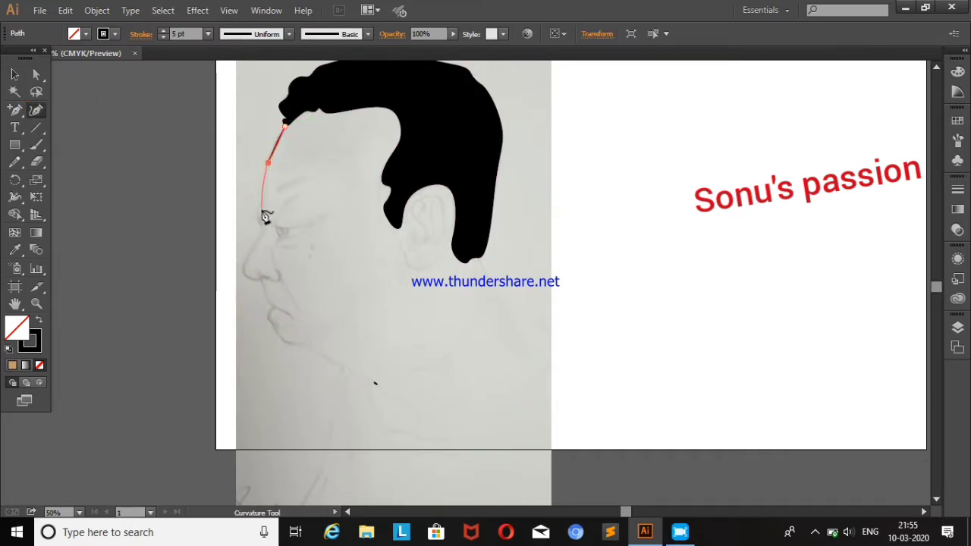
key(ctrl+plus)
key(ctrl+plus)
key(ctrl+plus)
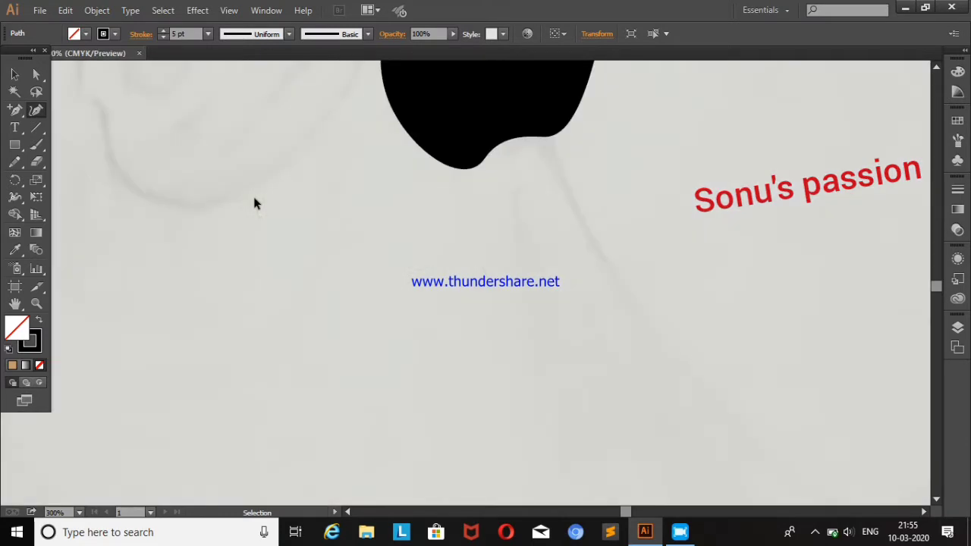
click(15, 303)
drag(176, 264, 418, 353)
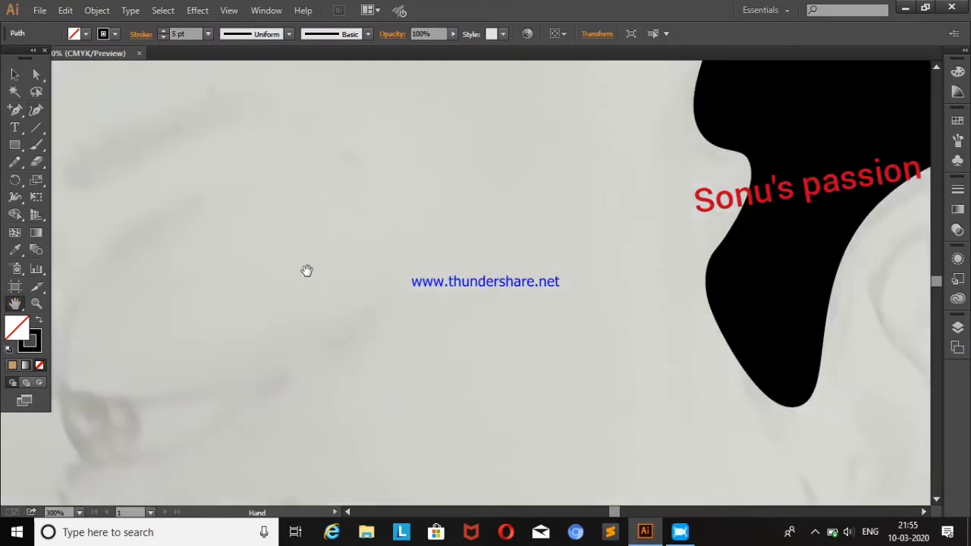
drag(306, 268, 470, 351)
click(36, 110)
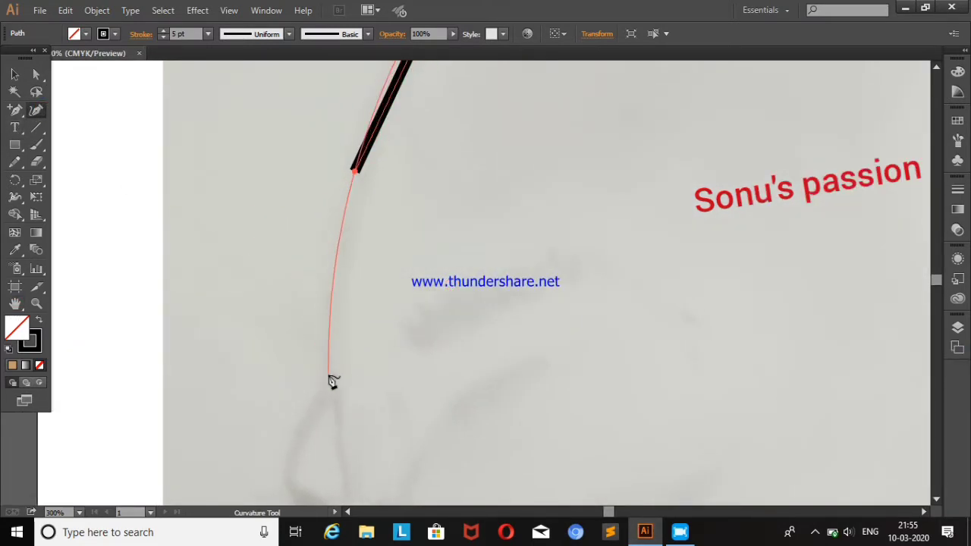
click(329, 377)
Extend the outline along the brow and down to the top of the nose
click(15, 304)
drag(295, 329, 280, 122)
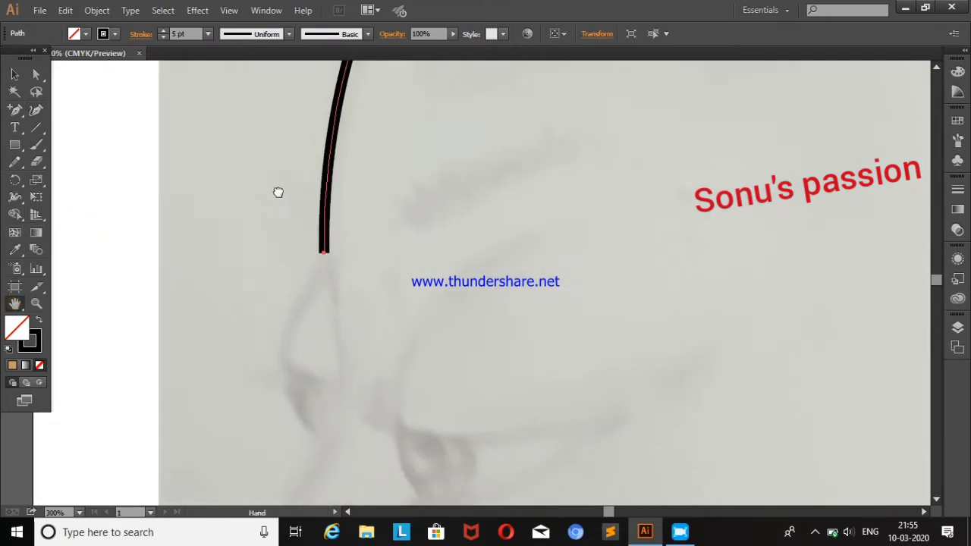
click(35, 110)
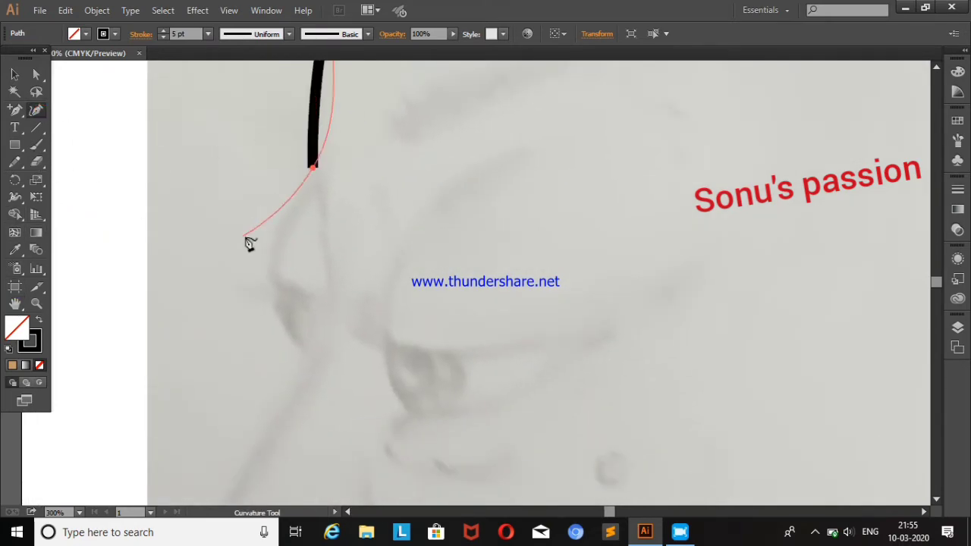
click(312, 180)
click(277, 222)
click(268, 279)
click(312, 362)
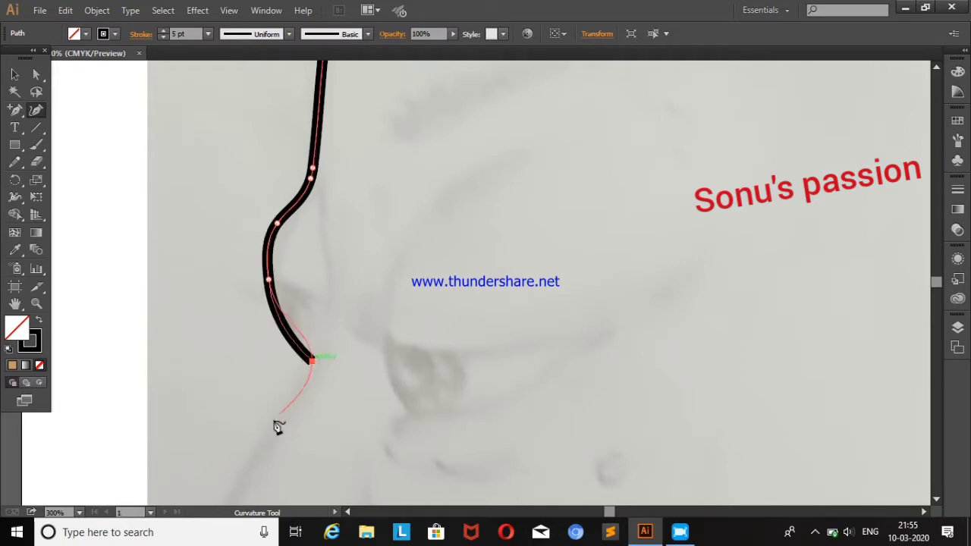
Trace the outline down the nose bridge and around the nose tip
click(15, 304)
drag(198, 374, 203, 176)
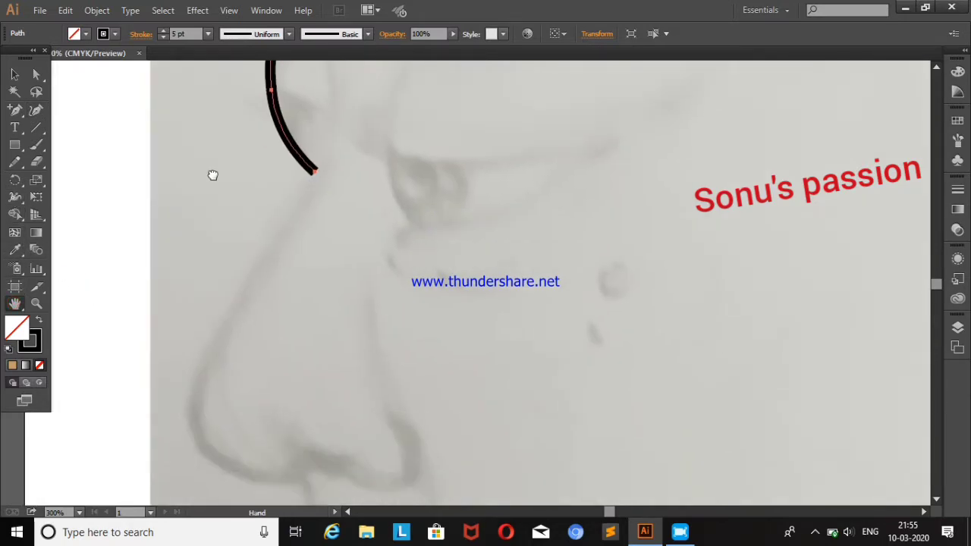
click(36, 110)
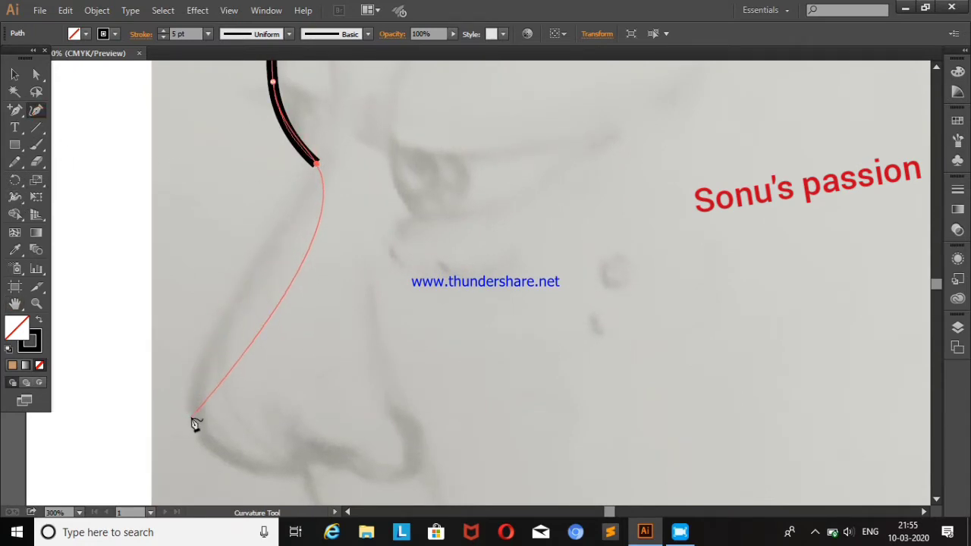
click(228, 301)
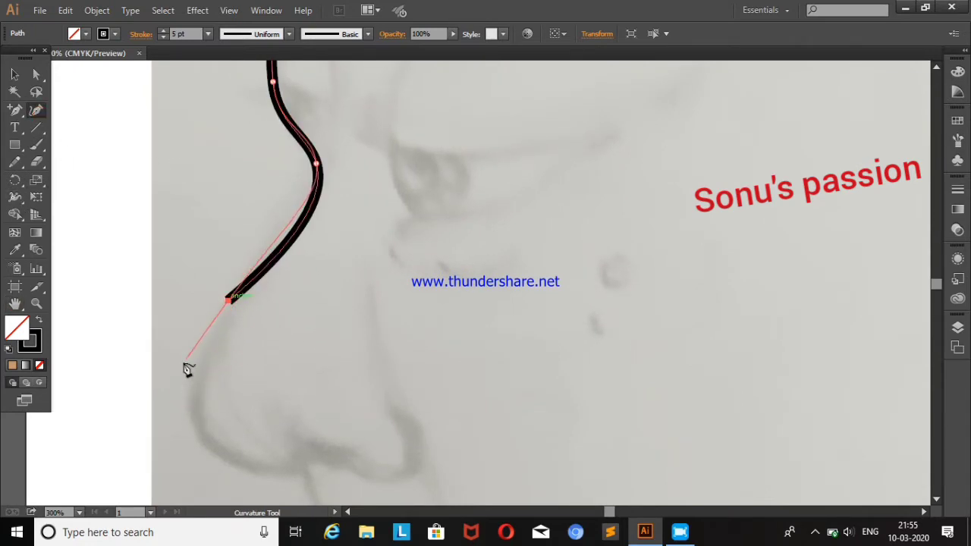
click(192, 409)
click(291, 463)
click(229, 462)
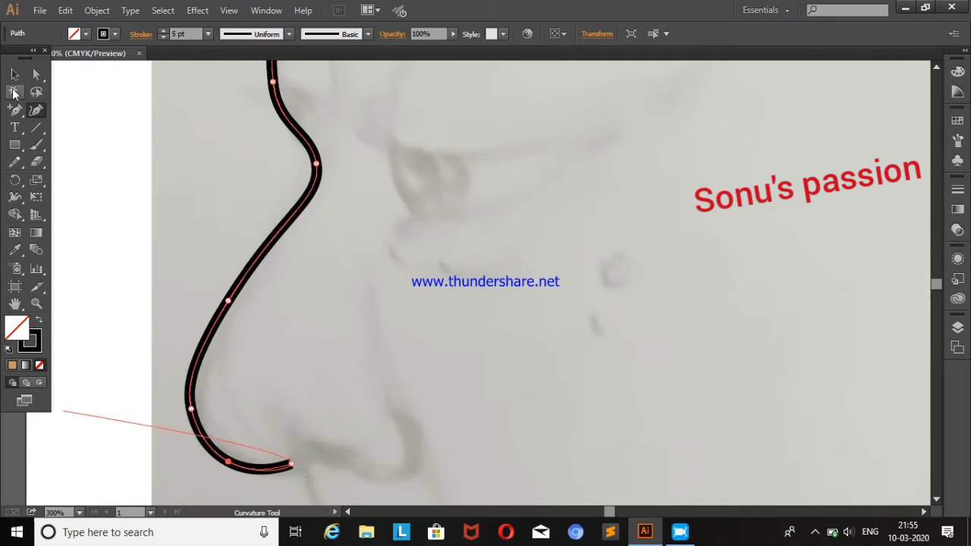
Continue the outline over the upper lip and around the lower lip
click(14, 304)
drag(223, 445, 210, 234)
click(36, 111)
click(326, 393)
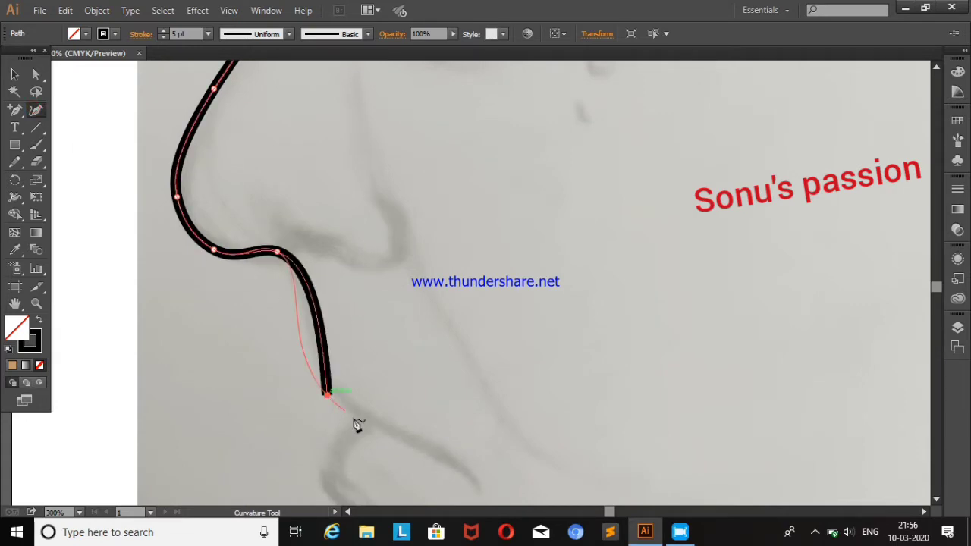
click(374, 424)
click(329, 458)
click(340, 494)
Extend the outline along the chin and jawline, ending with a downward hook
click(15, 303)
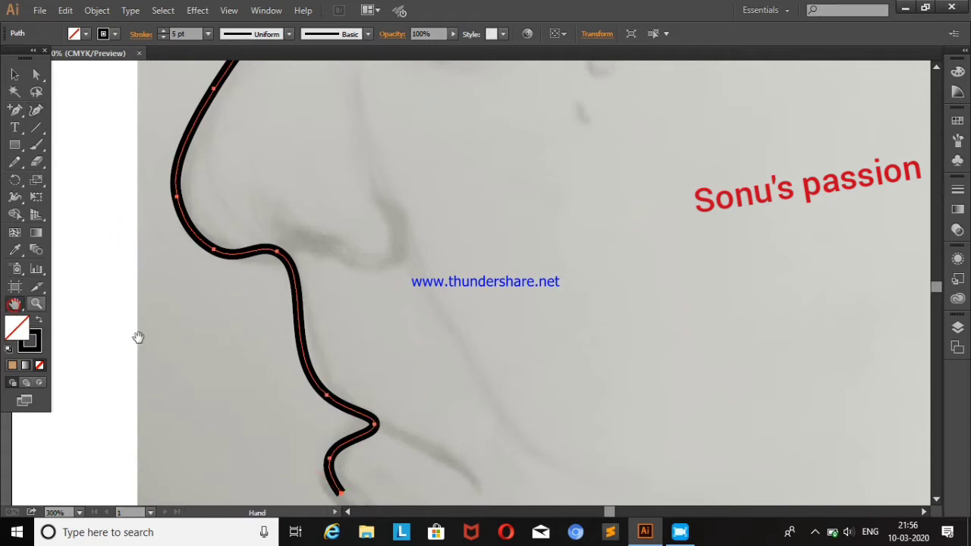
drag(228, 455, 173, 120)
click(36, 111)
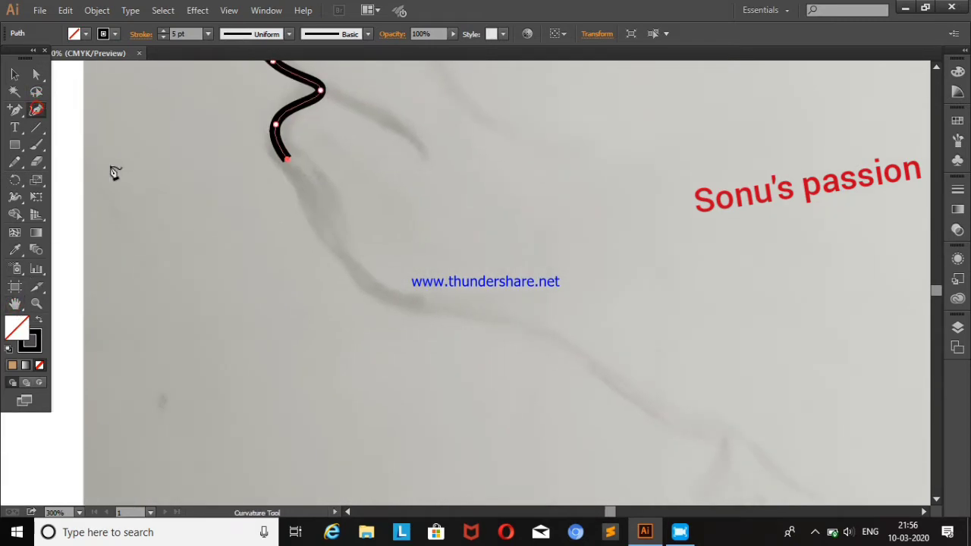
click(392, 297)
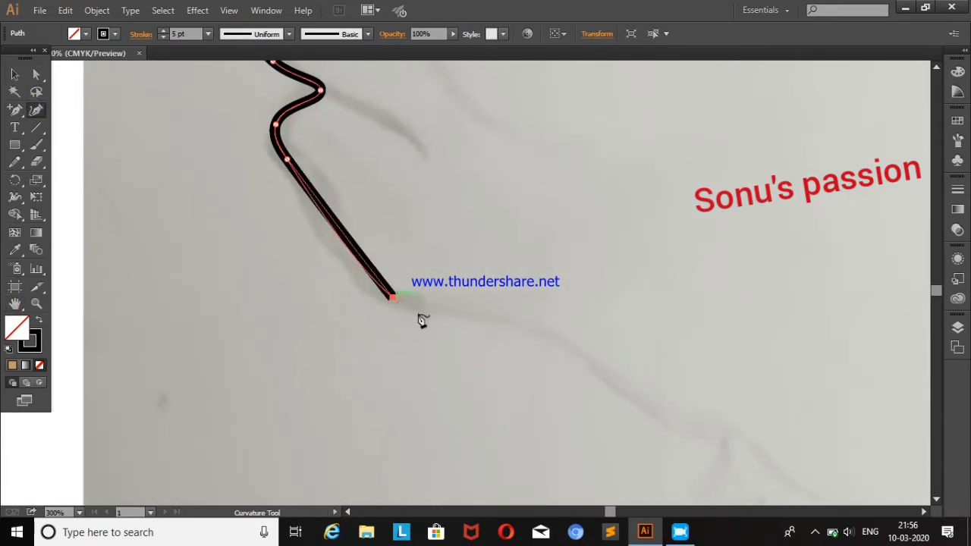
click(520, 320)
drag(328, 203, 307, 217)
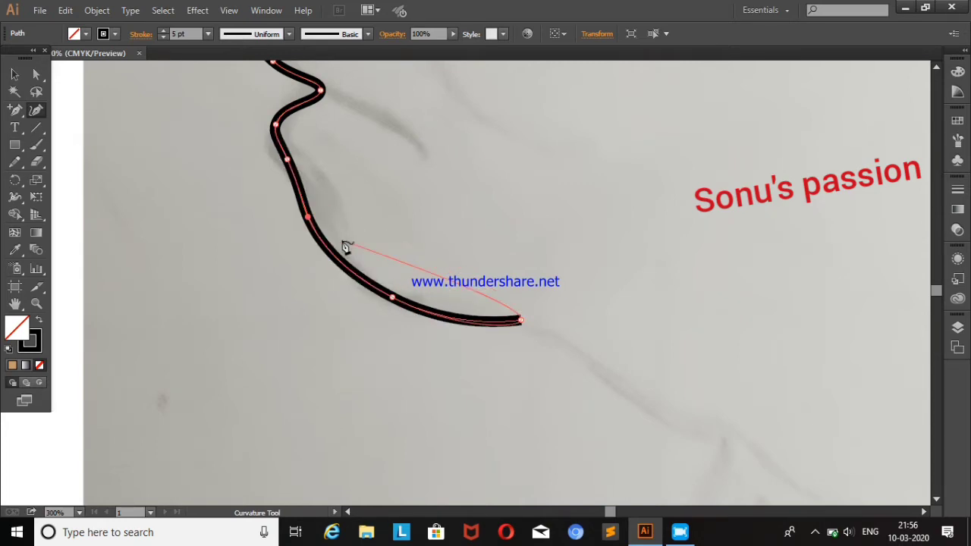
click(693, 427)
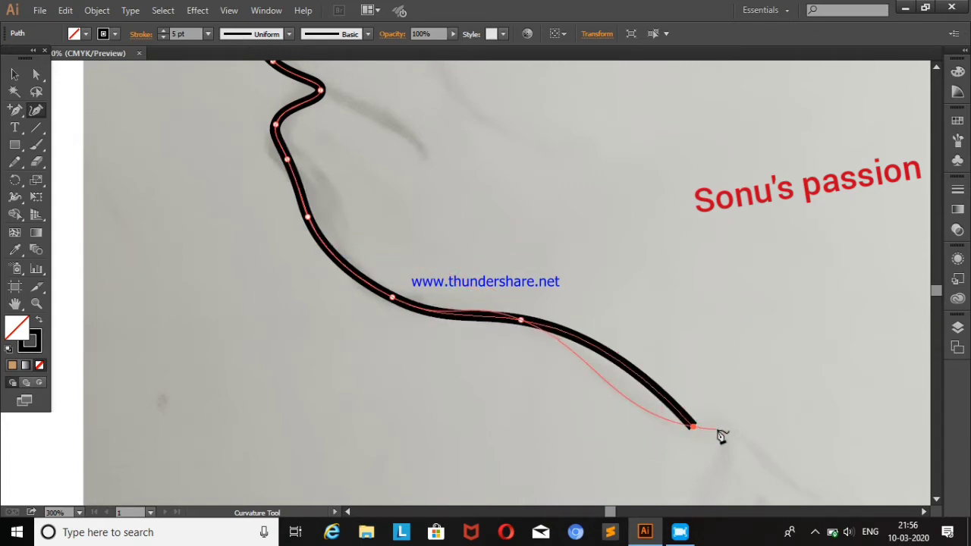
click(717, 429)
click(721, 464)
click(15, 74)
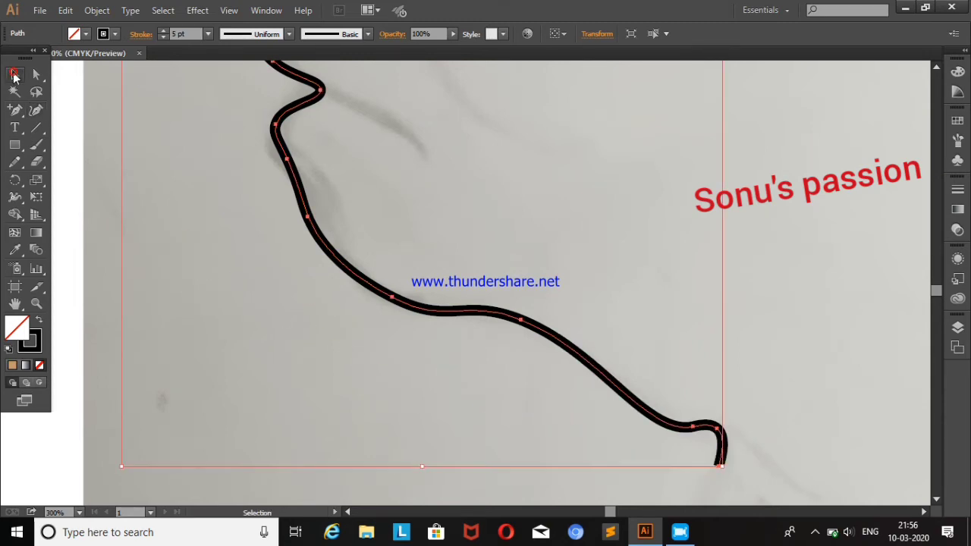
Continue the thick black outline from its end, adding curve points down the neck line
click(36, 110)
click(717, 464)
click(15, 303)
drag(533, 270, 293, 104)
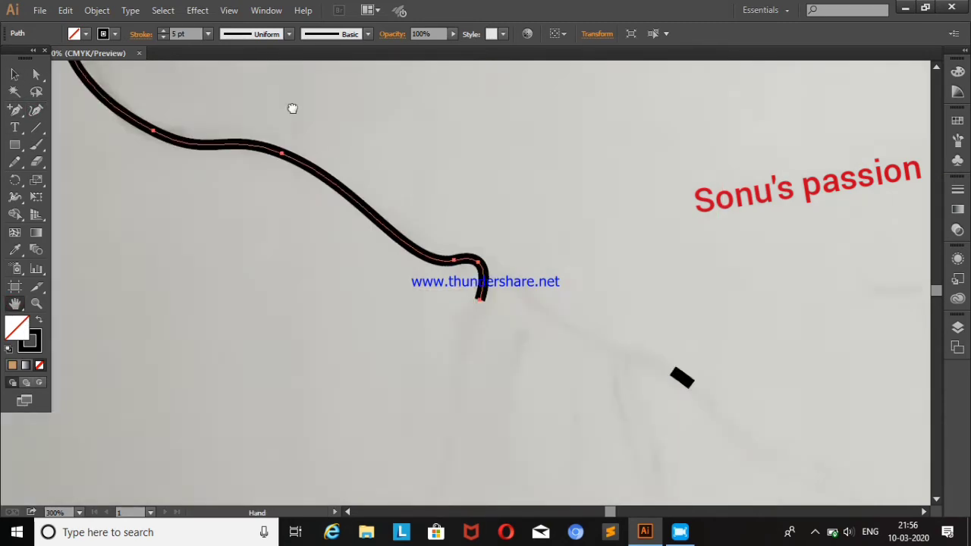
drag(573, 360, 363, 155)
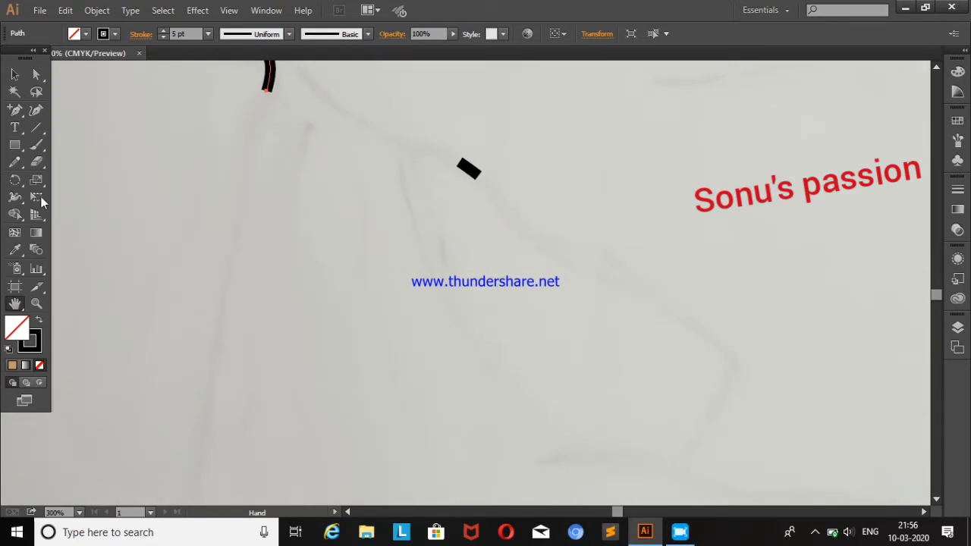
click(36, 110)
click(437, 159)
click(688, 332)
click(740, 432)
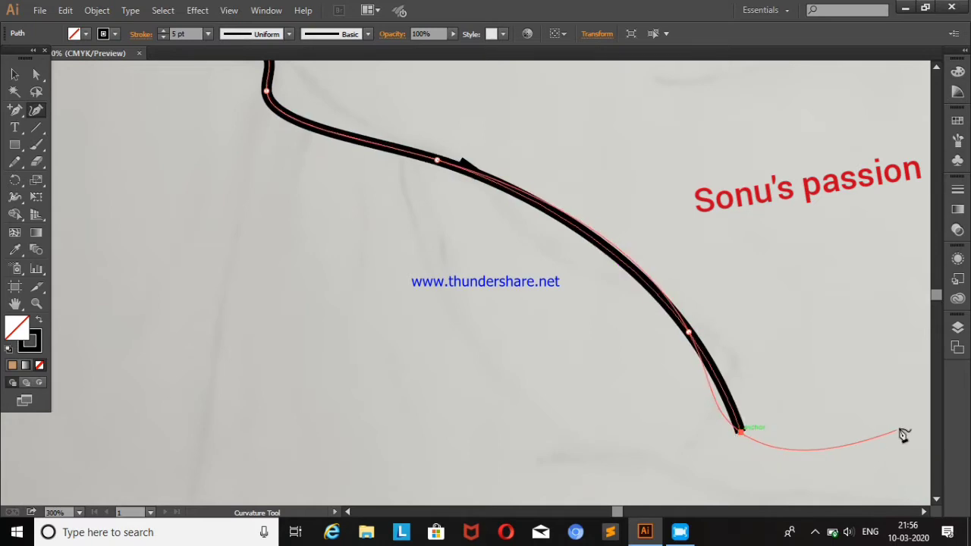
click(899, 427)
Extend the outline with more curve points up the back of the neck
click(15, 303)
mouse_move(548, 375)
mouse_down()
mouse_move(347, 327)
mouse_move(253, 78)
mouse_up()
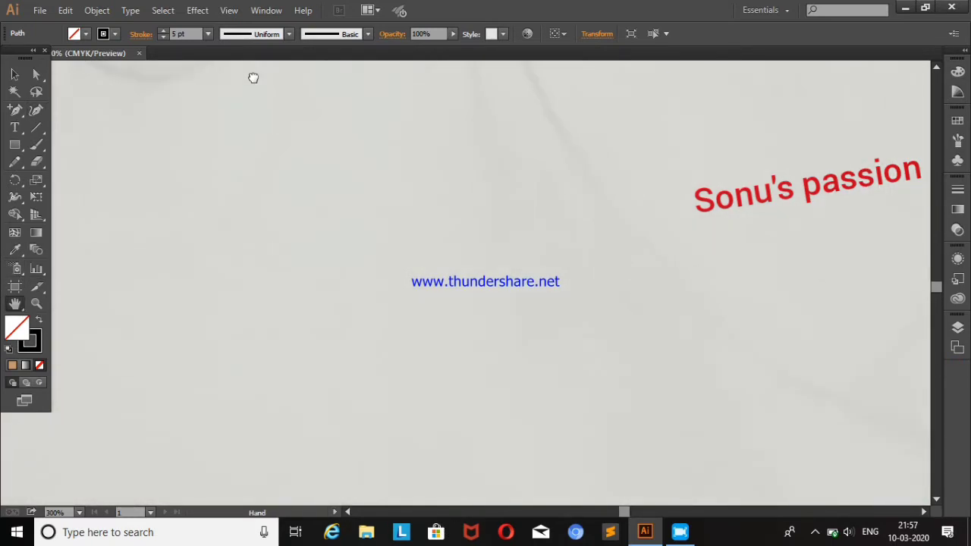
drag(329, 382, 168, 139)
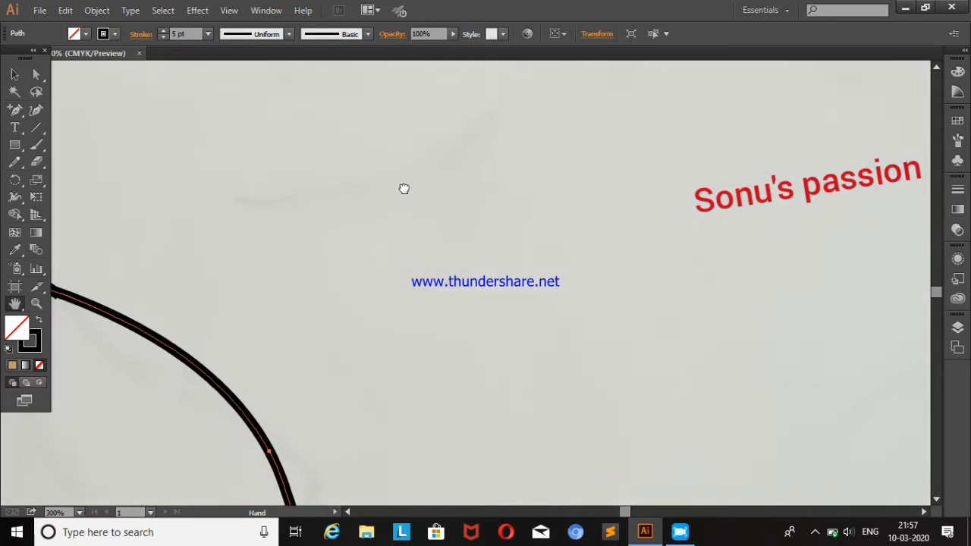
click(36, 110)
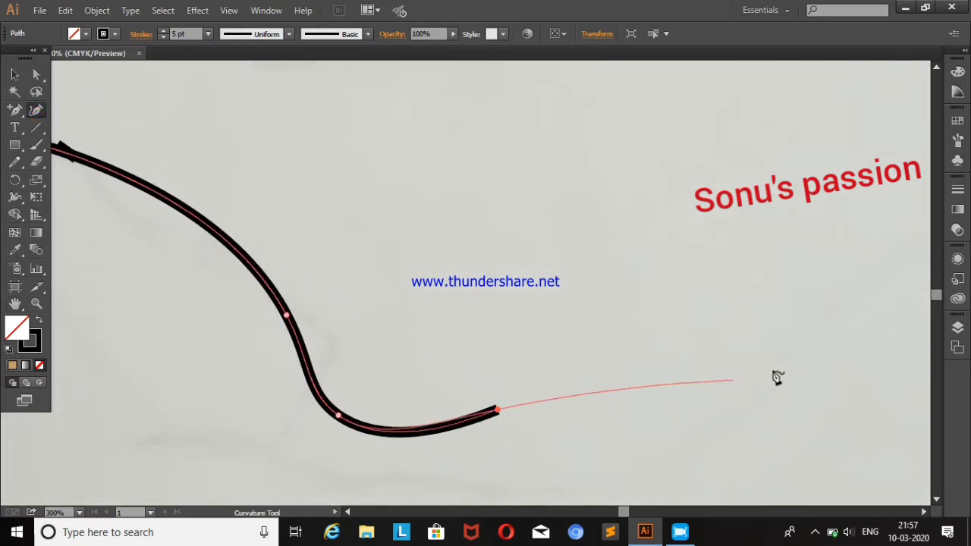
click(921, 268)
click(15, 303)
mouse_move(470, 261)
mouse_down()
mouse_move(564, 330)
mouse_move(493, 473)
mouse_up()
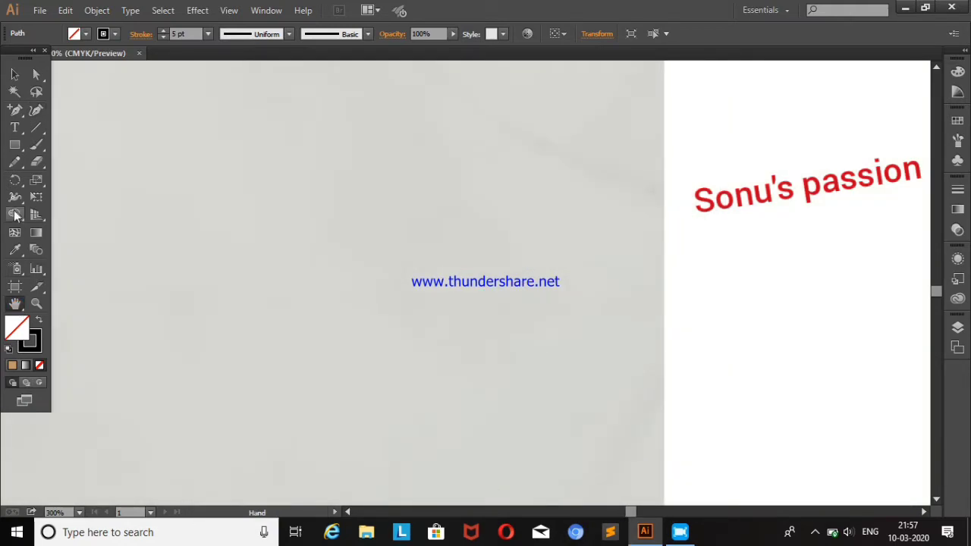
click(657, 377)
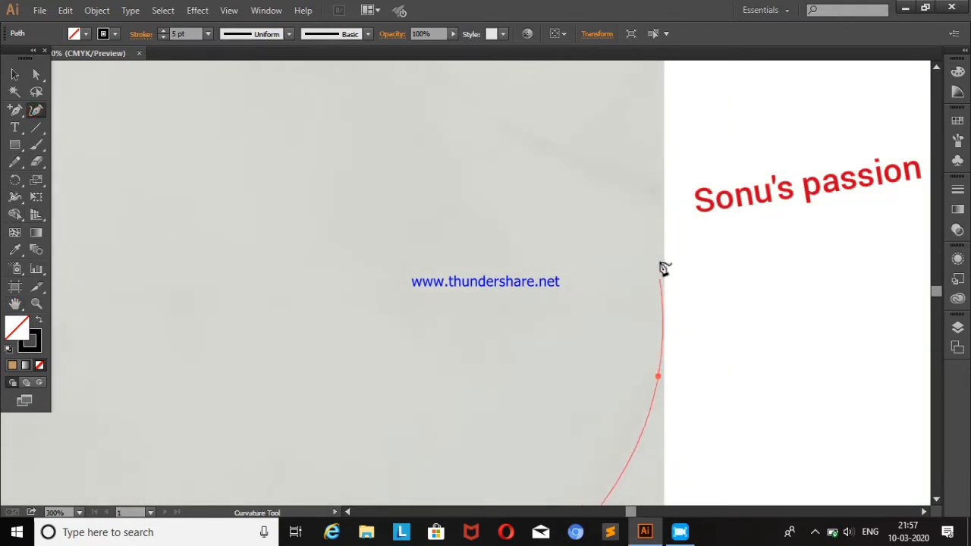
click(652, 190)
click(429, 73)
Anchor the neck curve at the underside of the hair shape
click(14, 304)
drag(231, 252, 289, 505)
drag(253, 267, 312, 429)
click(36, 110)
click(355, 175)
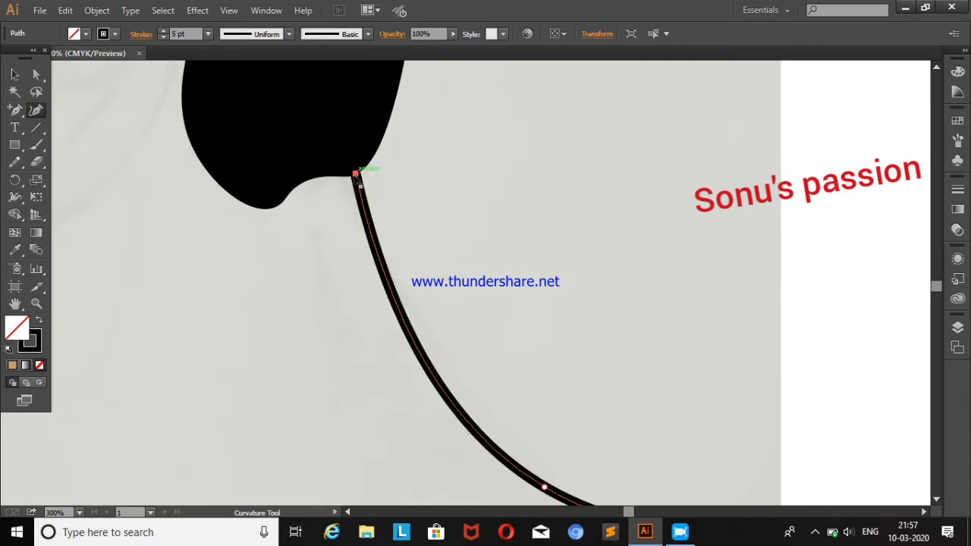
click(14, 304)
mouse_move(91, 251)
mouse_down()
mouse_move(317, 274)
mouse_move(469, 422)
mouse_up()
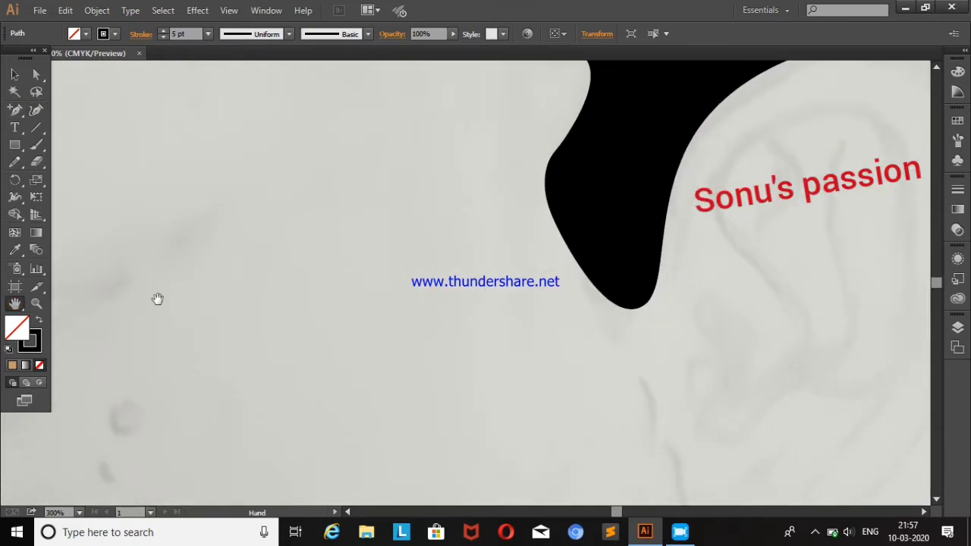
Zoom out and trace the outline around the back, top and front of the ear
key(ctrl+minus)
key(ctrl+minus)
key(ctrl+minus)
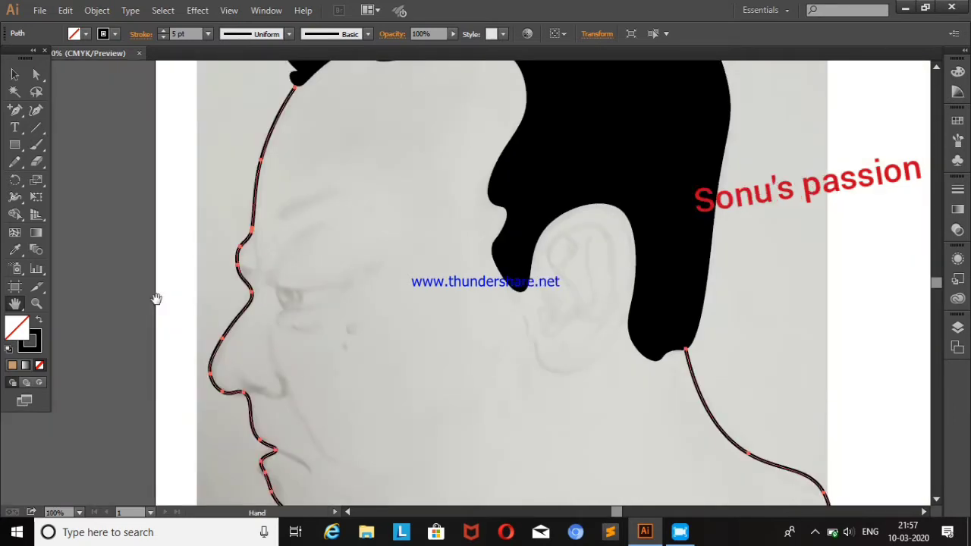
click(36, 110)
click(665, 354)
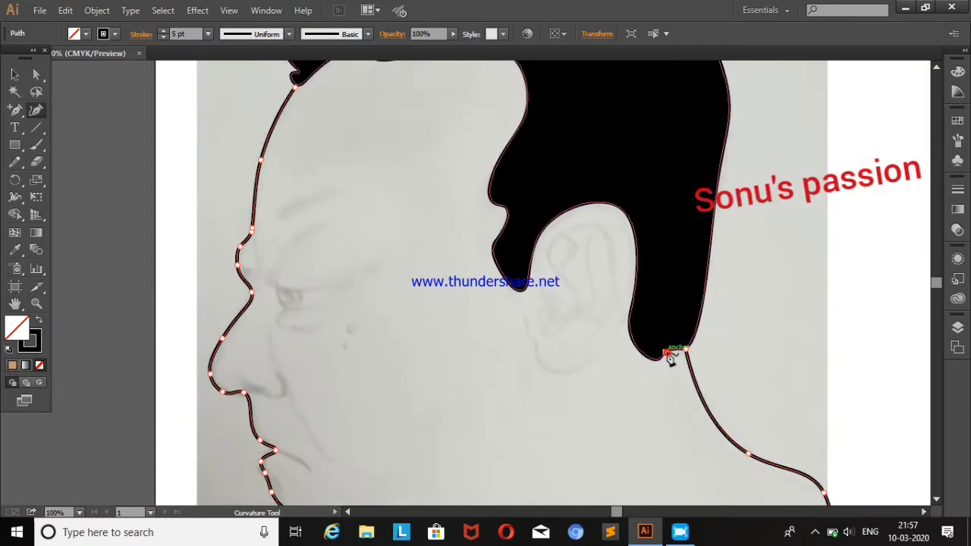
click(631, 337)
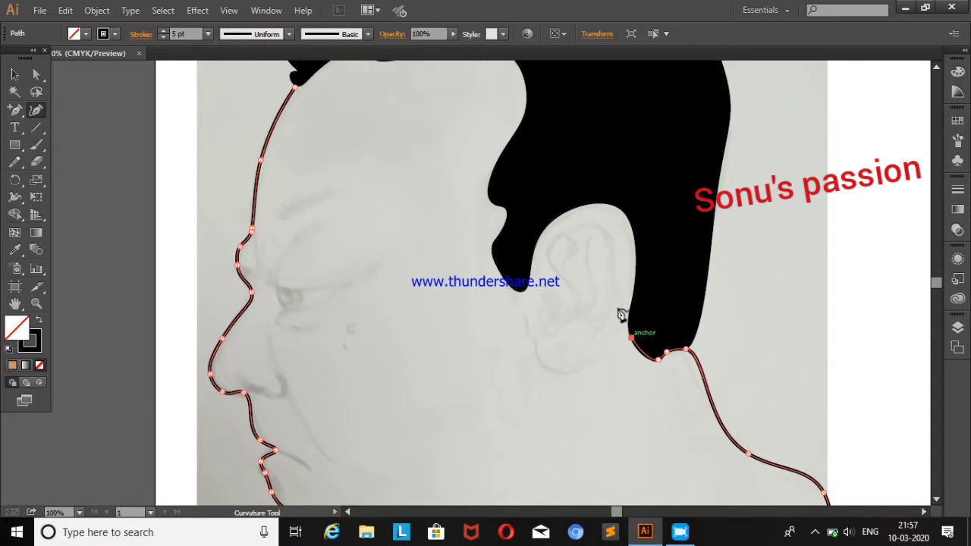
click(633, 294)
click(633, 235)
click(618, 206)
click(547, 223)
click(530, 268)
click(523, 288)
Trace up the jaw and along the hair edge, closing the path at its start point
click(498, 263)
click(499, 230)
click(507, 204)
click(487, 185)
click(528, 91)
click(514, 64)
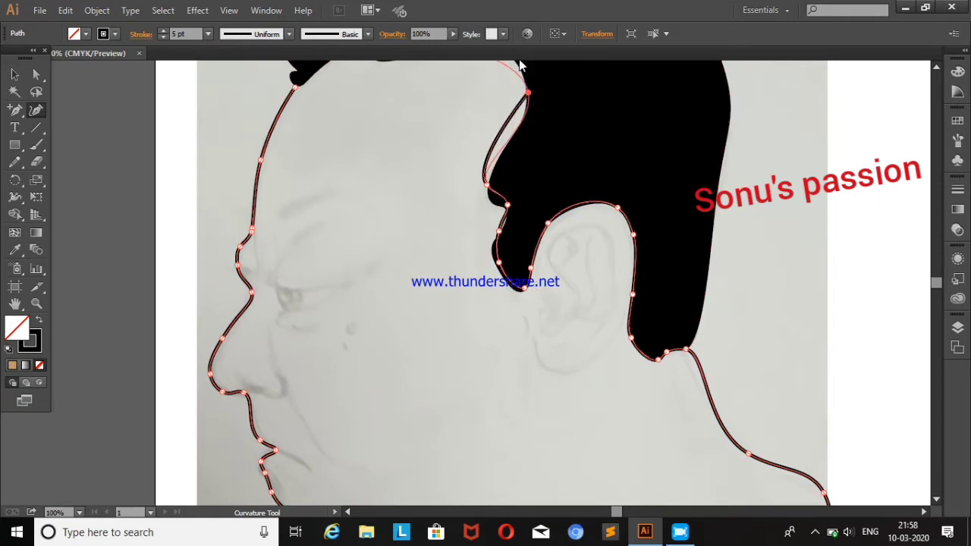
click(301, 89)
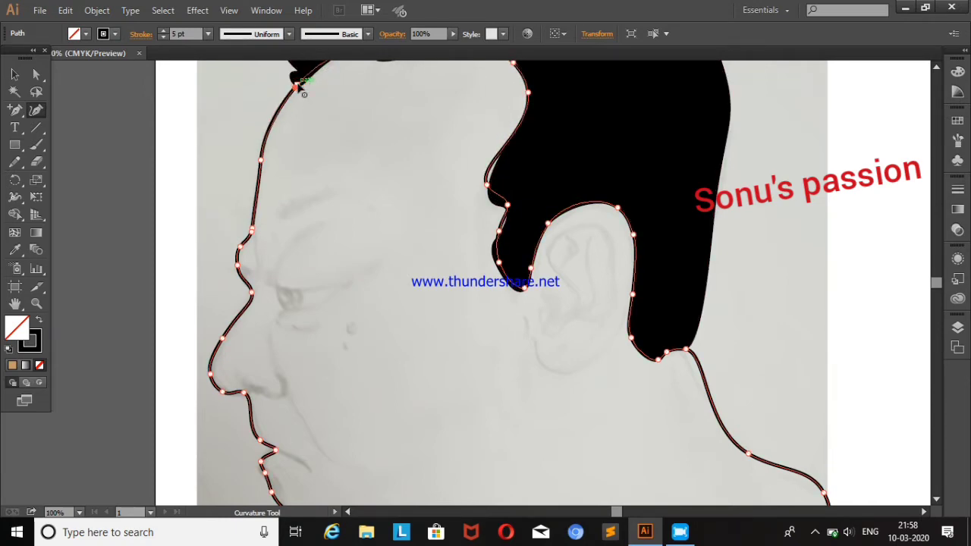
Reselect the face outline and reshape its top edge to follow the hairline
click(14, 305)
drag(478, 319, 478, 373)
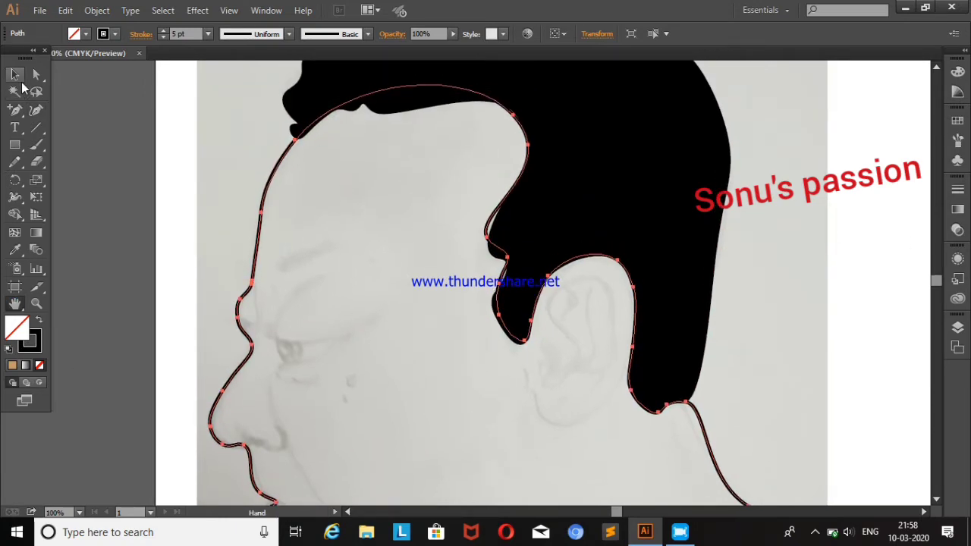
click(16, 76)
click(203, 150)
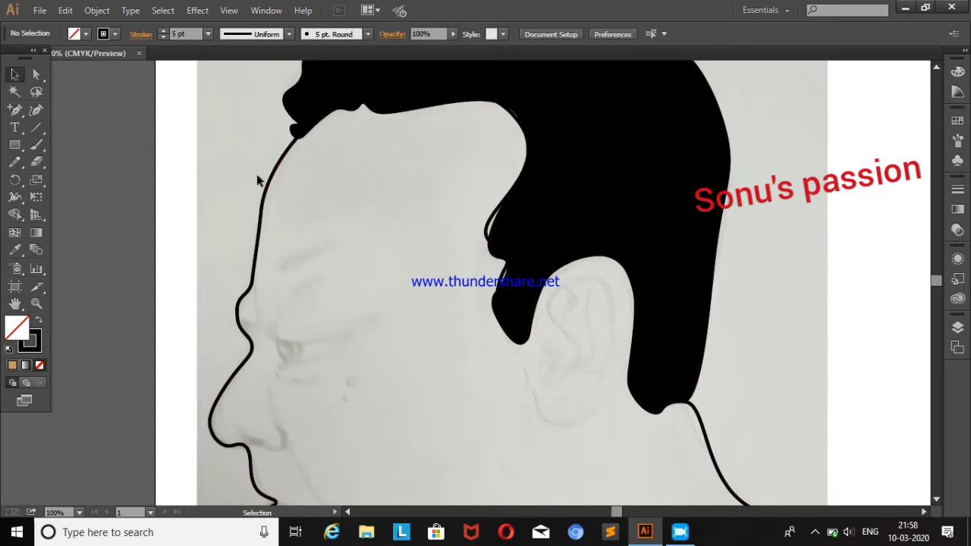
click(258, 180)
click(36, 111)
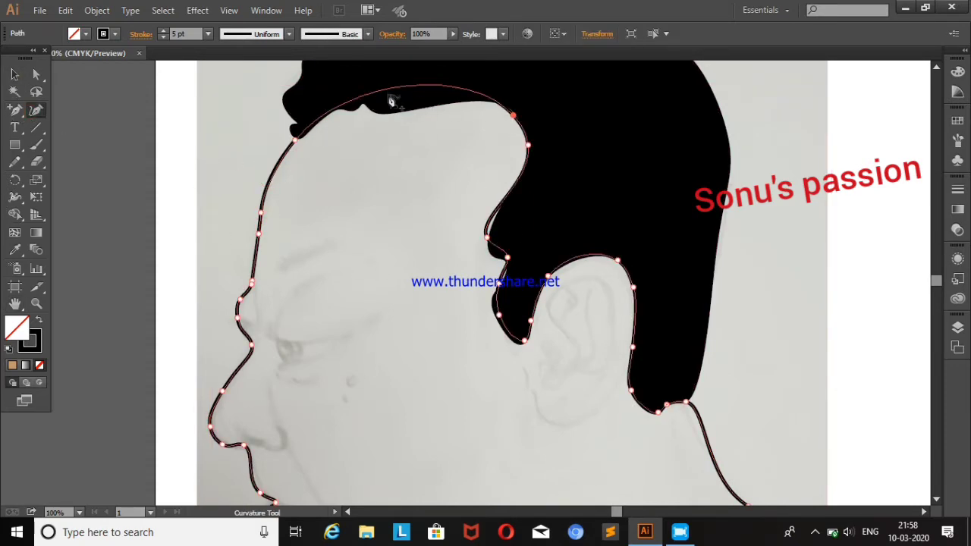
drag(394, 86, 405, 115)
drag(336, 134, 331, 106)
drag(403, 119, 405, 109)
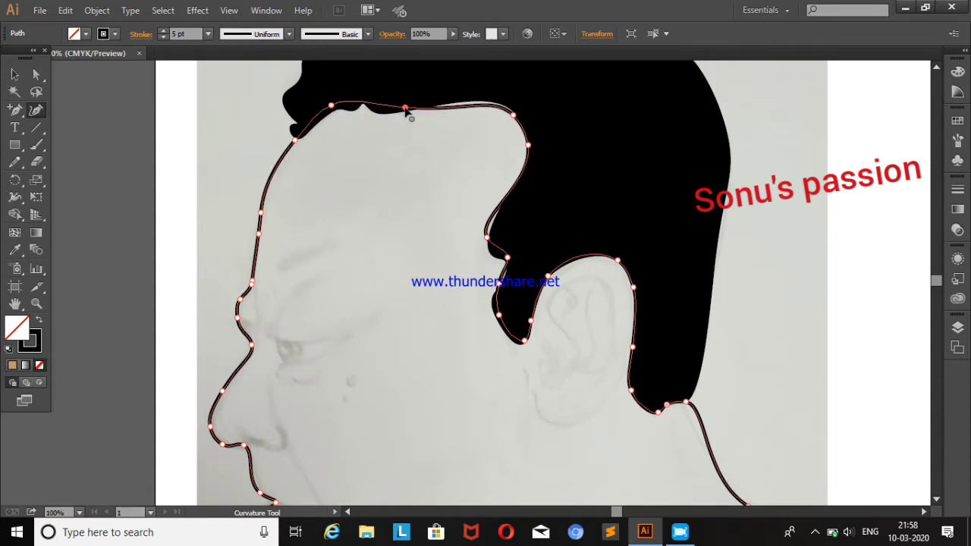
click(514, 113)
drag(456, 105, 455, 101)
Lower the anchor beside the ear, fill the face with a tan swatch, and expand Layer 2
drag(489, 238, 490, 255)
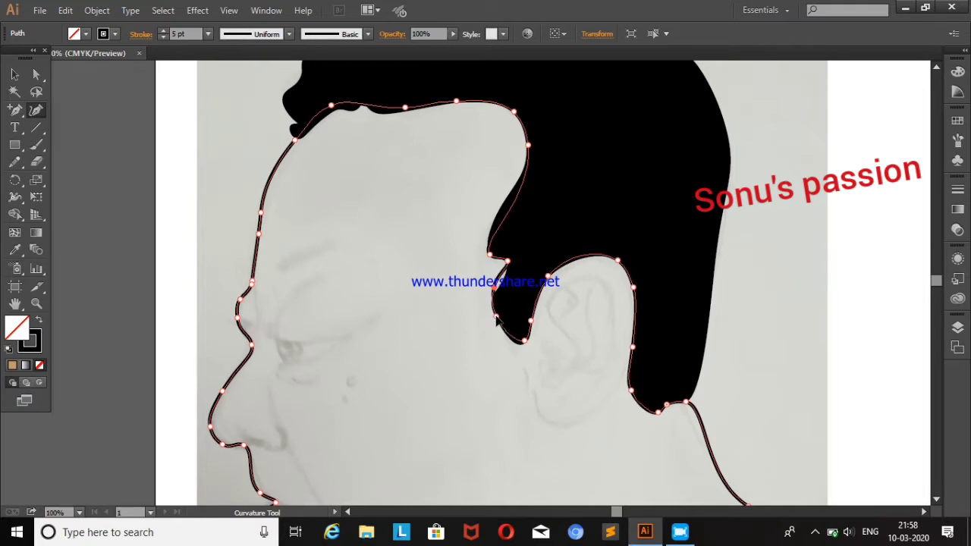
key(ctrl+minus)
key(ctrl+minus)
click(75, 34)
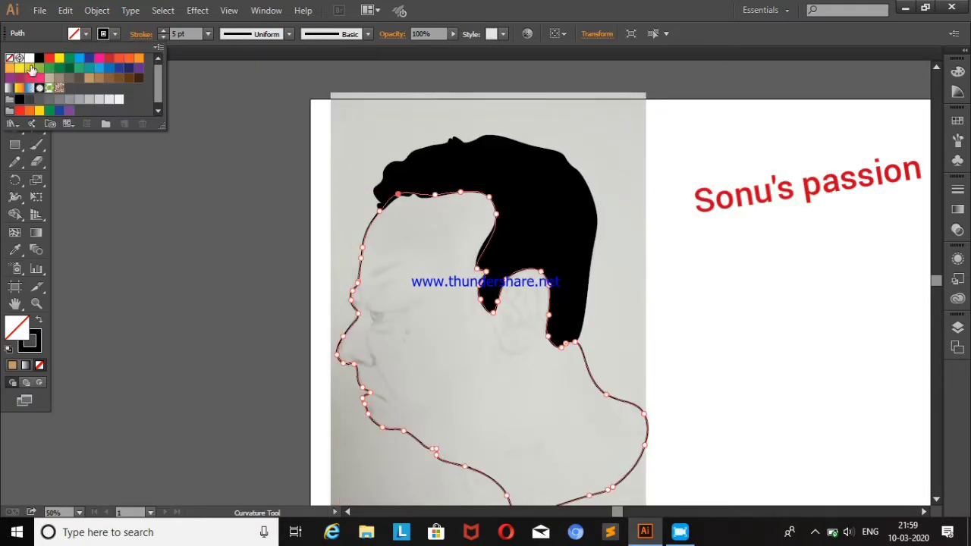
click(89, 80)
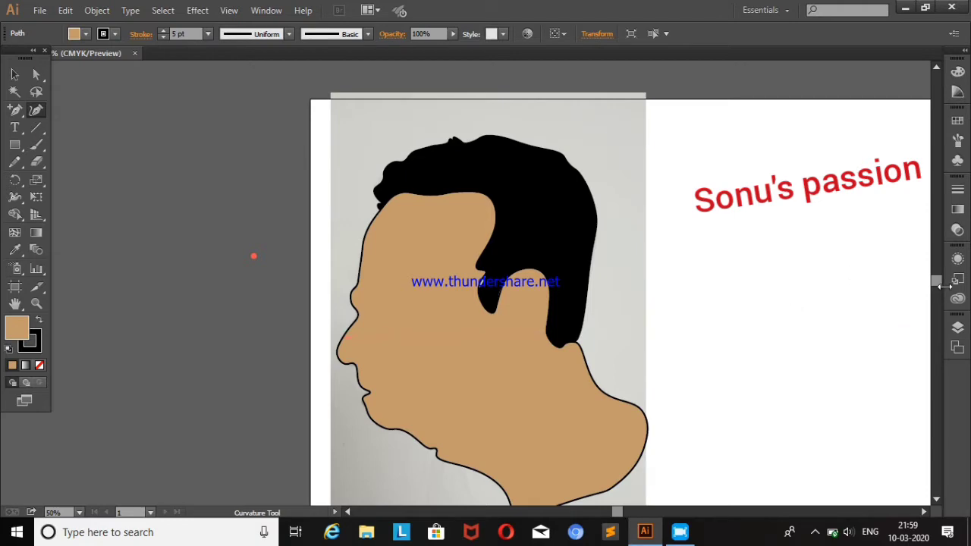
click(959, 329)
click(814, 336)
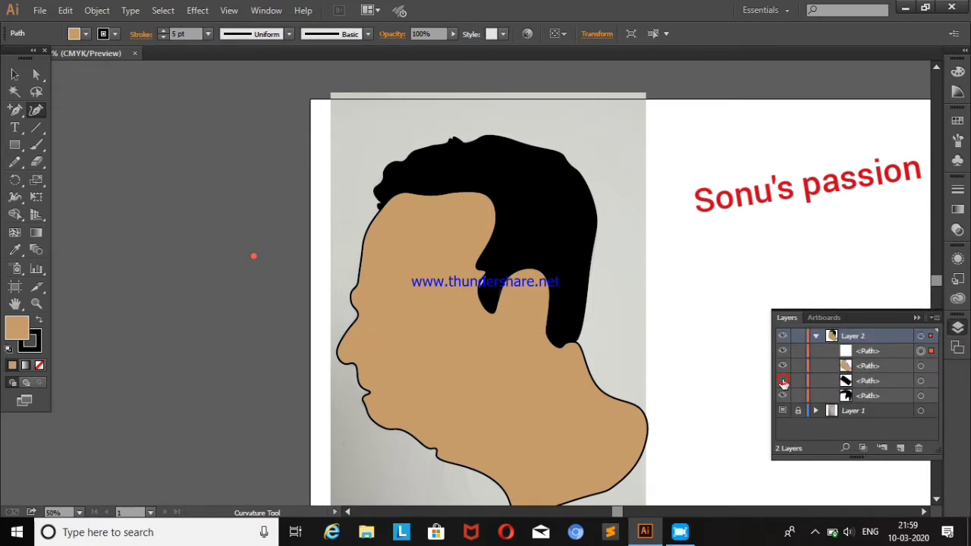
Move the hair path above the face in Layers and delete the stray white path
drag(859, 397, 862, 363)
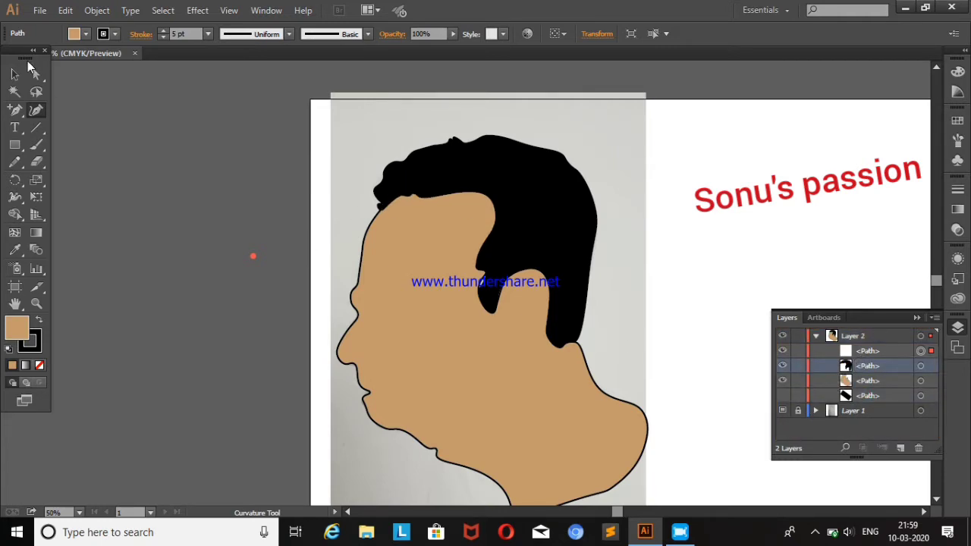
key(v)
click(510, 195)
key(Left)
key(Left)
key(Left)
key(Down)
key(Down)
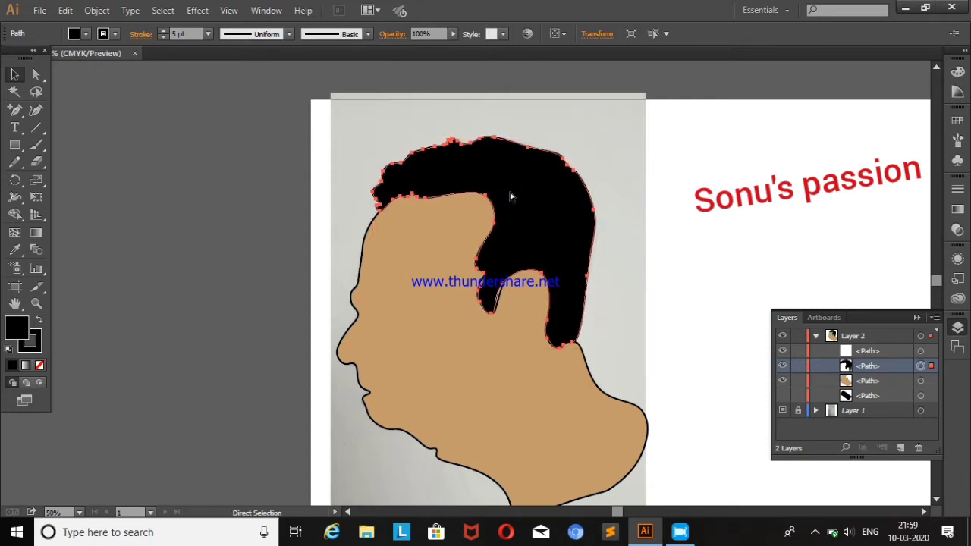
ctrl+click(510, 196)
key(Delete)
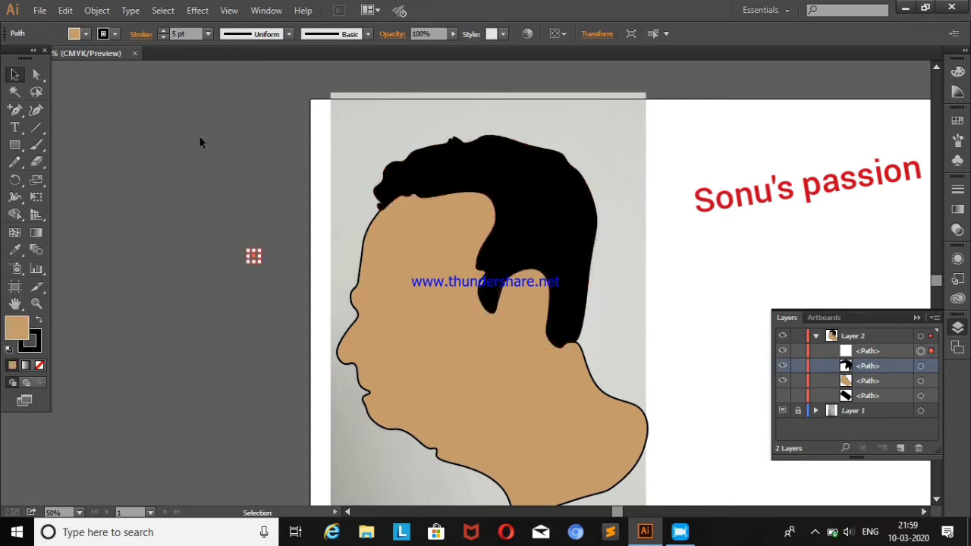
Reshape the face outline around the ear and the top of the head
click(449, 332)
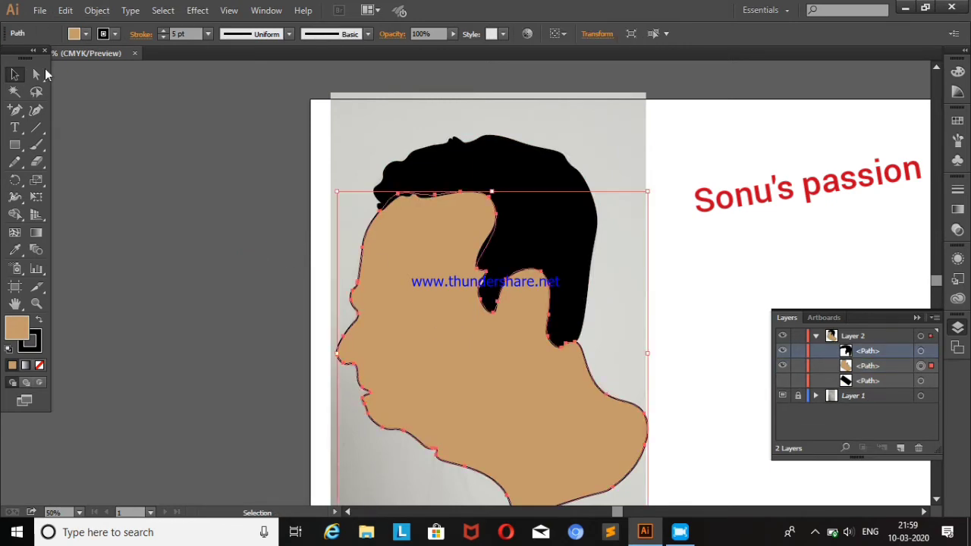
click(36, 111)
drag(478, 269, 481, 264)
drag(494, 315, 498, 291)
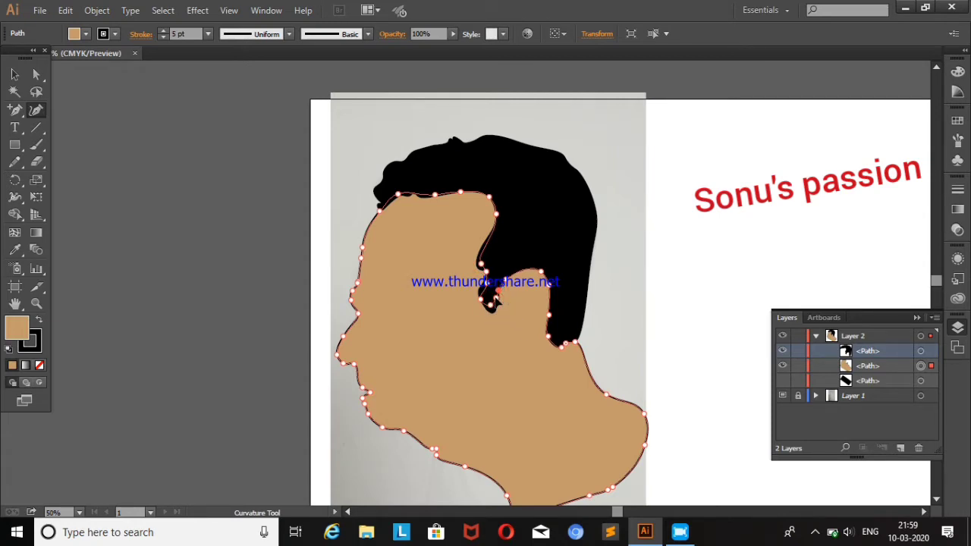
click(504, 275)
drag(496, 209, 506, 215)
drag(464, 192, 459, 181)
Marquee-select both head shapes and check their Fill options
click(14, 74)
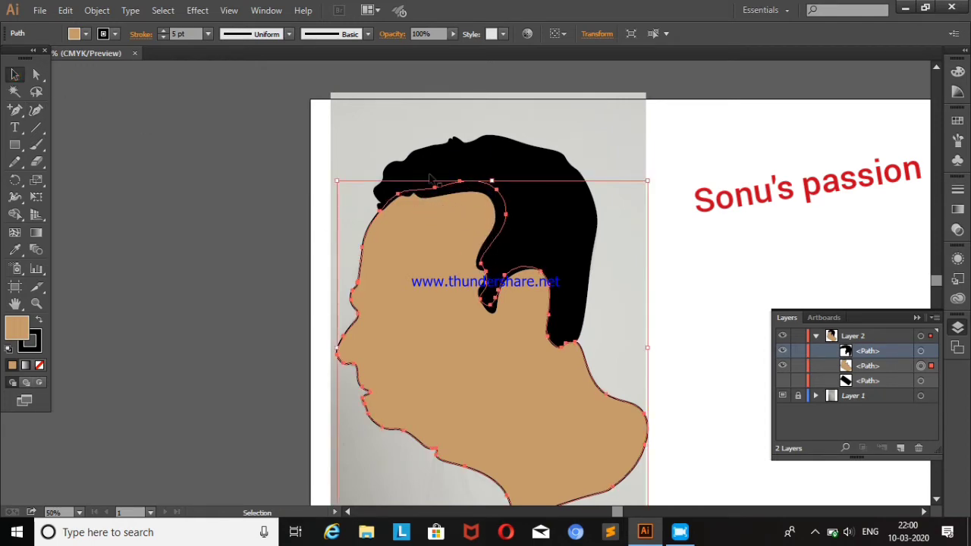
key(ctrl+shift+a)
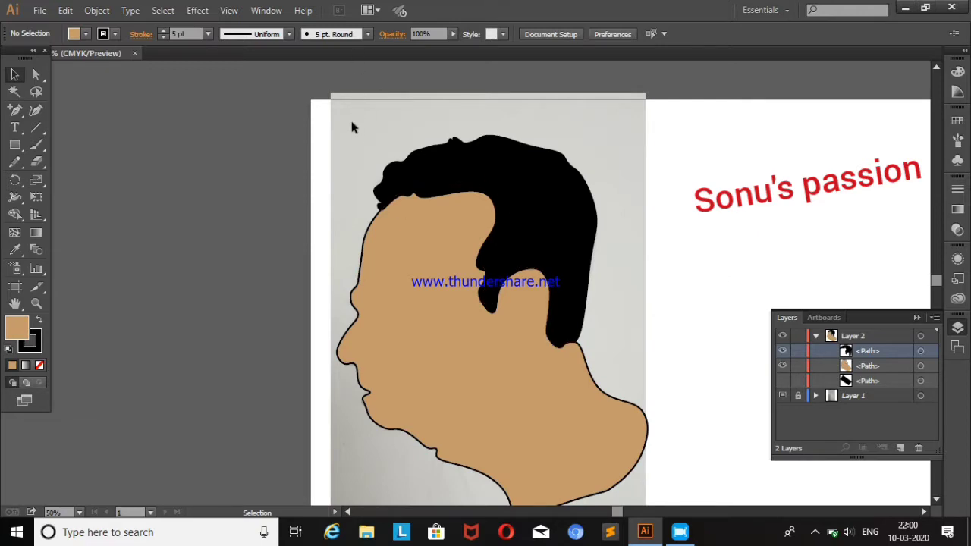
drag(353, 126, 494, 359)
click(85, 33)
click(228, 235)
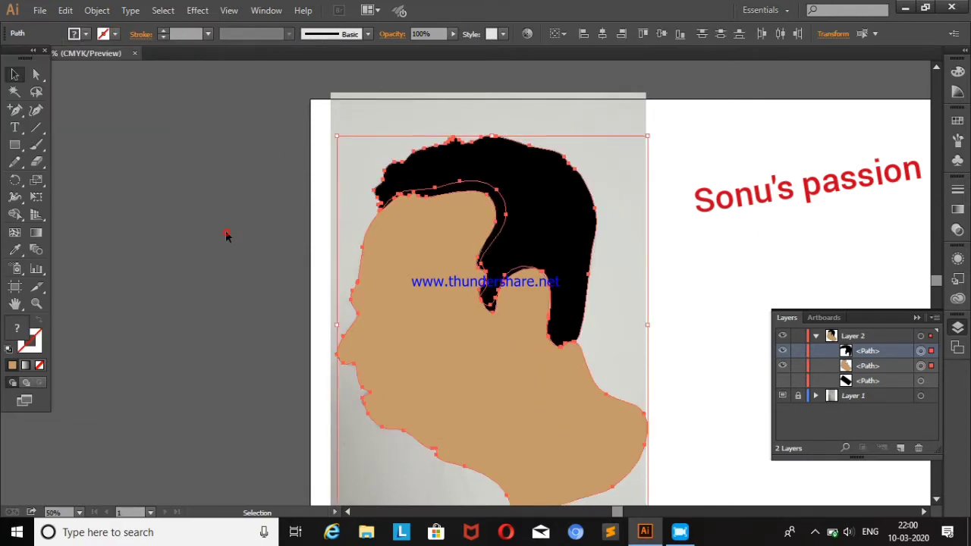
click(225, 232)
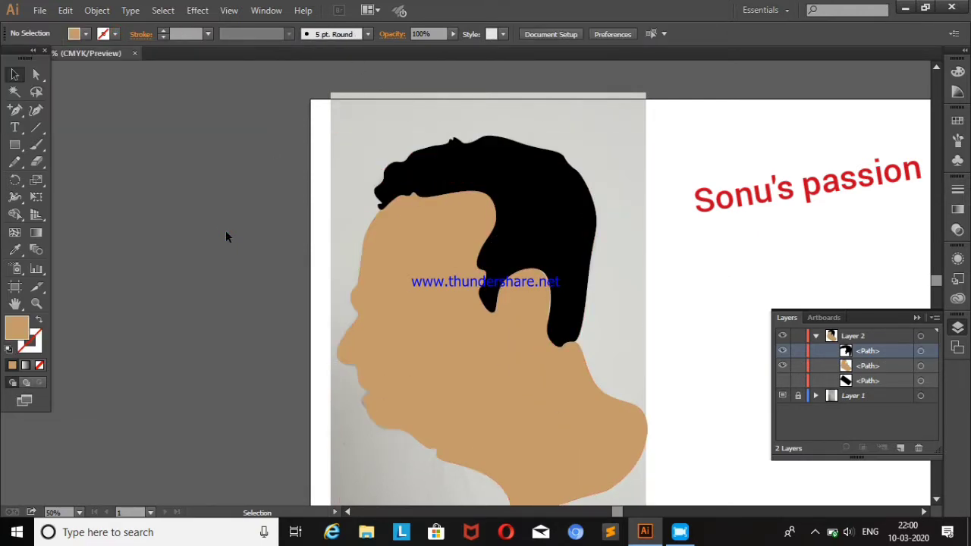
Set the face shape's Fill to None and close the Layers panel
key(ctrl+a)
click(755, 325)
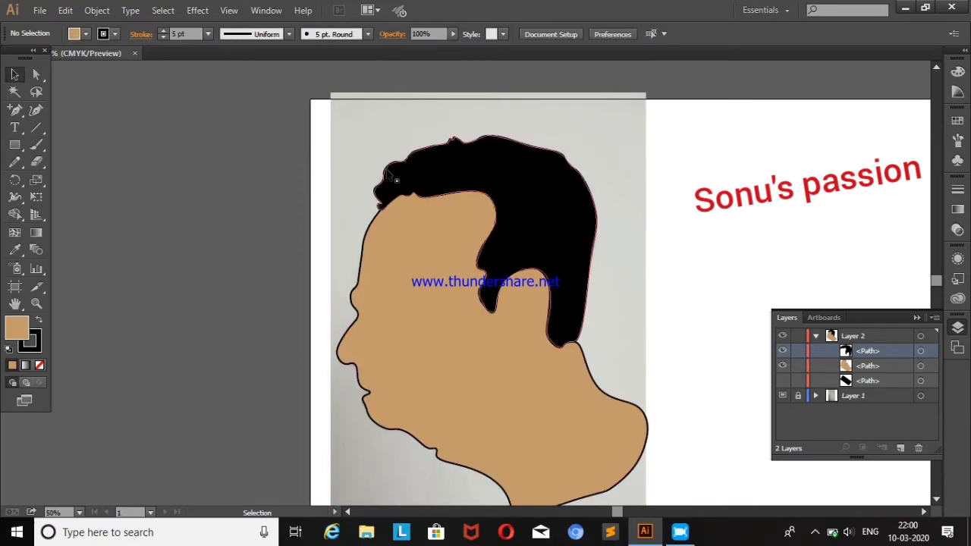
click(446, 314)
click(86, 34)
click(11, 60)
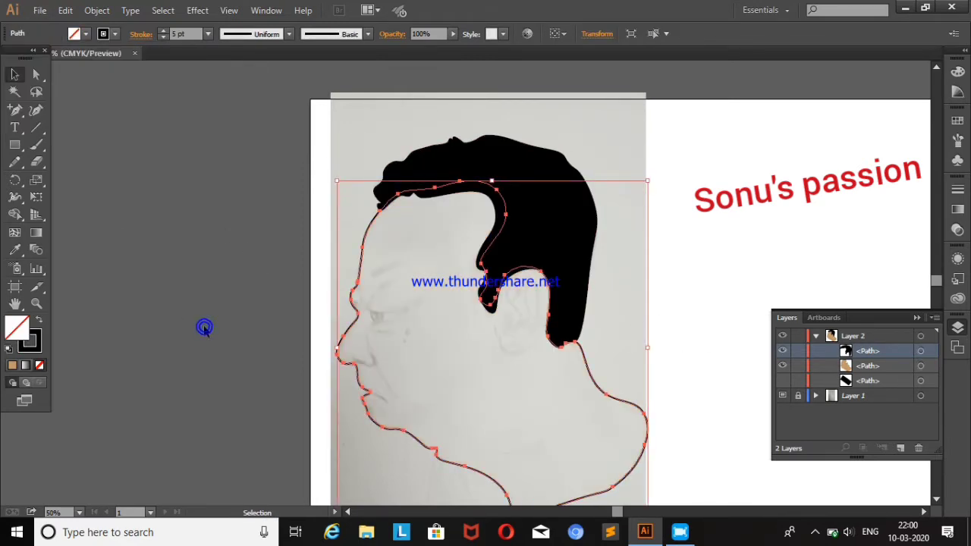
click(203, 331)
click(915, 318)
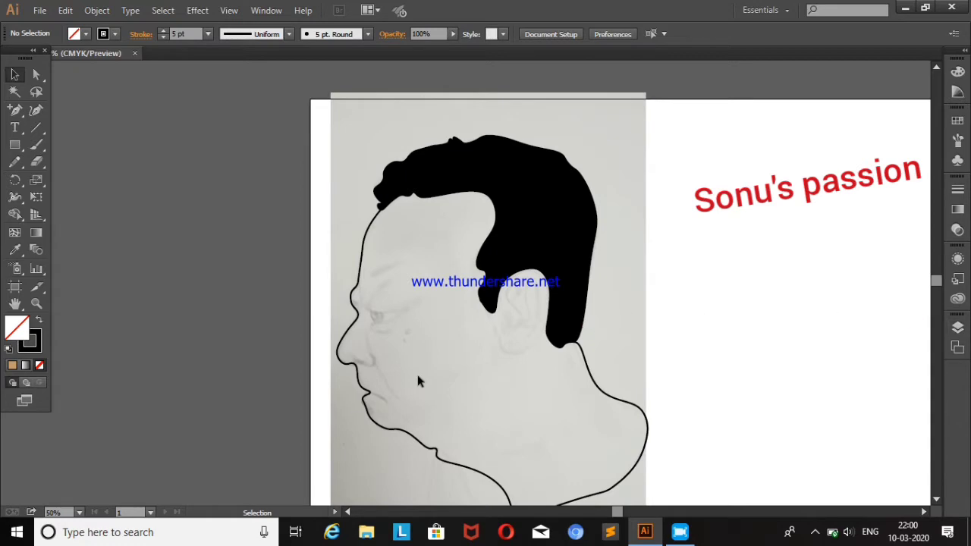
key(ctrl+plus)
key(ctrl+plus)
key(ctrl+plus)
Draw the upper eyelid as a three-point Curvature Tool curve over the eye
click(16, 303)
drag(141, 251, 470, 135)
click(36, 110)
click(301, 314)
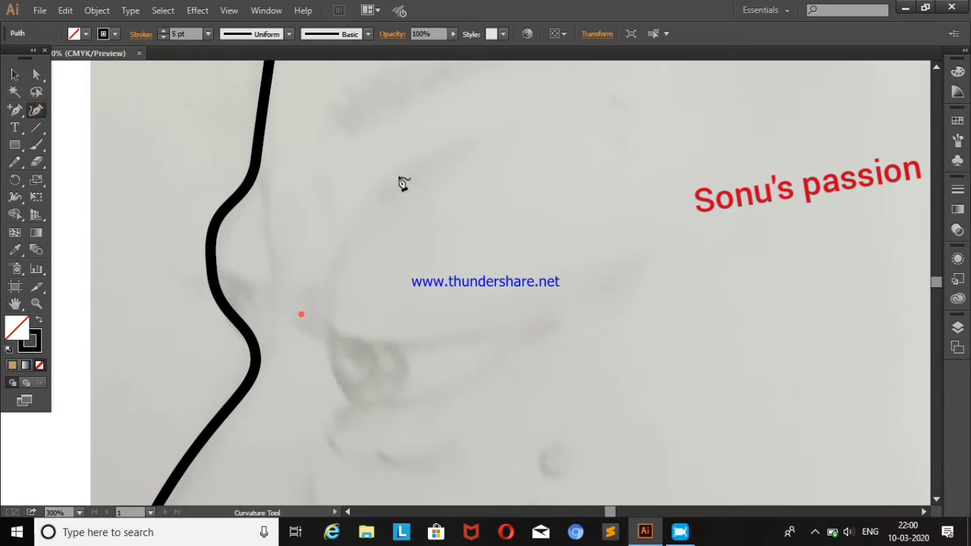
click(467, 142)
click(362, 207)
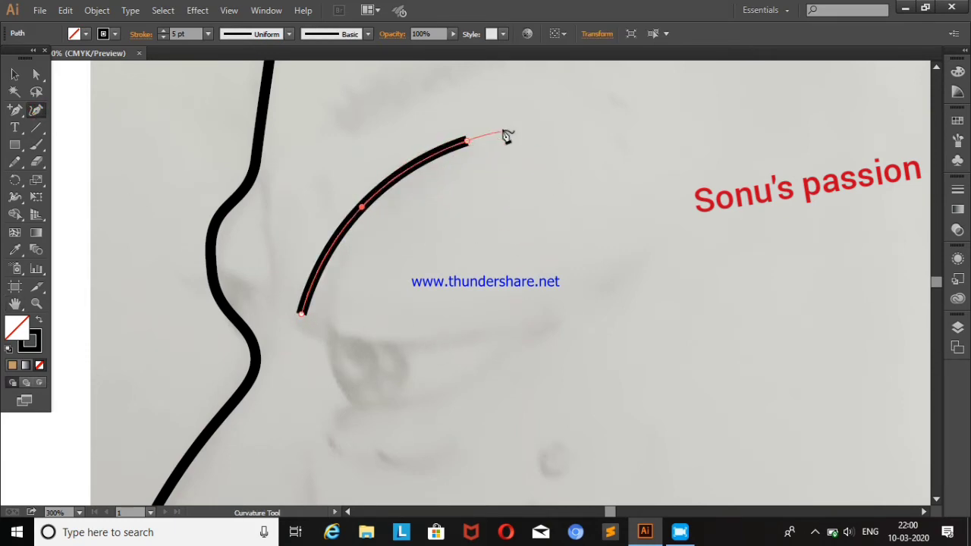
click(14, 74)
click(239, 113)
Paint the lower eyelid lines and the nostril outline with the Paintbrush
click(36, 144)
mouse_move(300, 320)
mouse_down()
mouse_move(396, 341)
mouse_move(559, 320)
mouse_move(397, 403)
mouse_move(344, 411)
mouse_up()
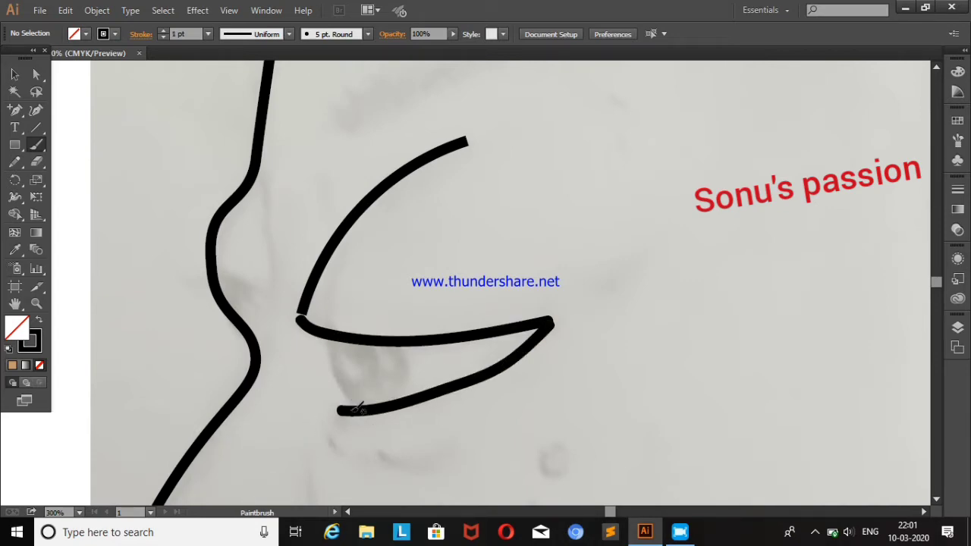
mouse_move(337, 410)
mouse_down()
mouse_move(362, 457)
mouse_move(457, 453)
mouse_up()
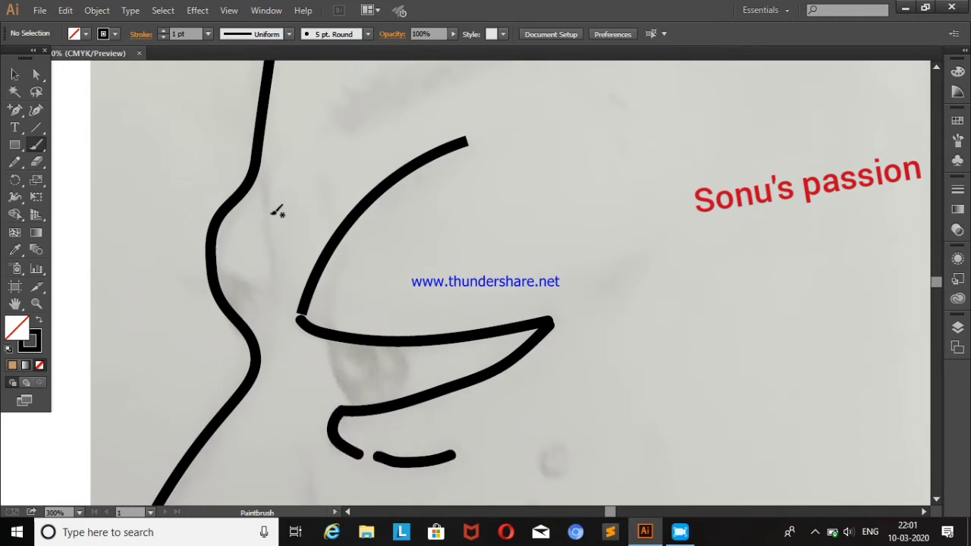
drag(259, 179, 270, 284)
mouse_move(218, 262)
mouse_down()
mouse_move(269, 280)
mouse_move(258, 302)
mouse_move(235, 309)
mouse_up()
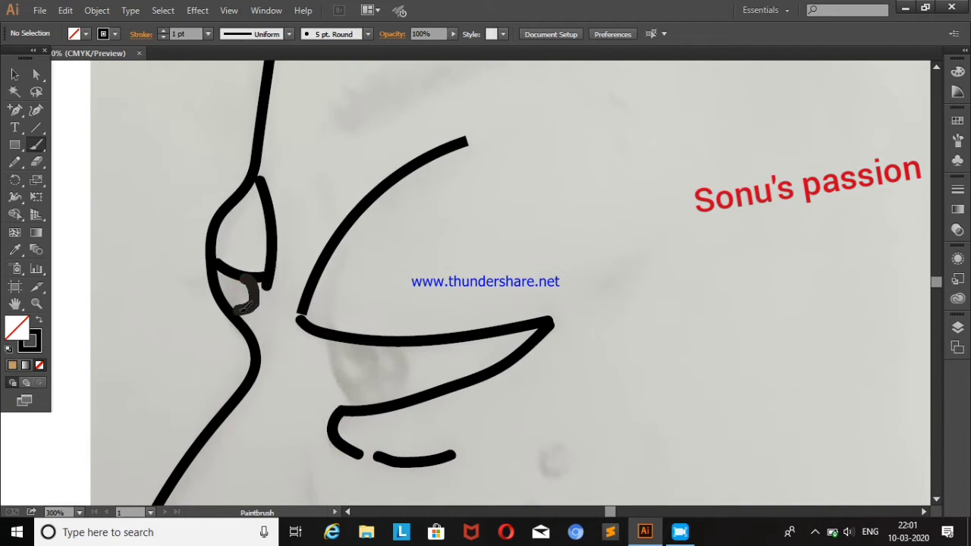
Paint the iris arcs inside the eye, then check the whole face and zoom back in
drag(319, 338, 351, 402)
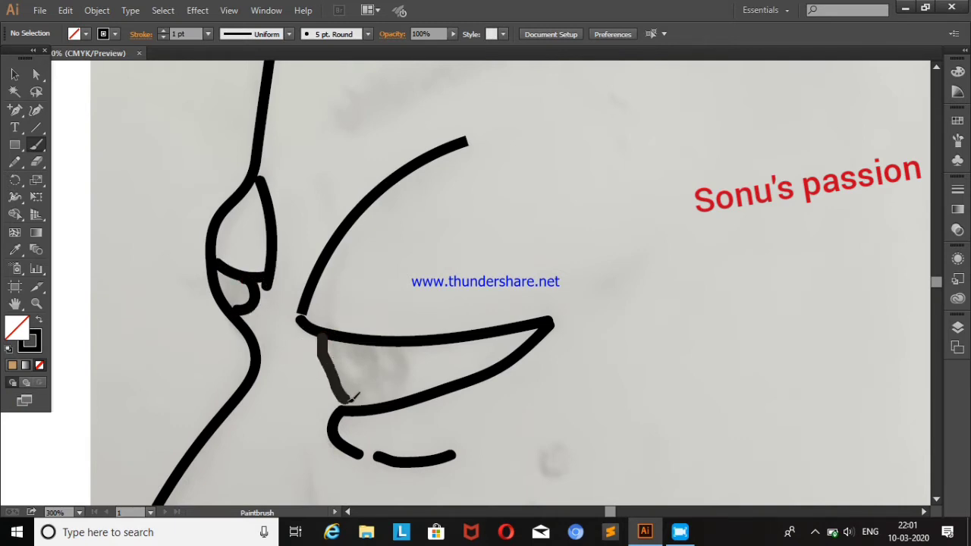
drag(405, 346, 396, 396)
drag(341, 347, 389, 398)
drag(330, 341, 355, 348)
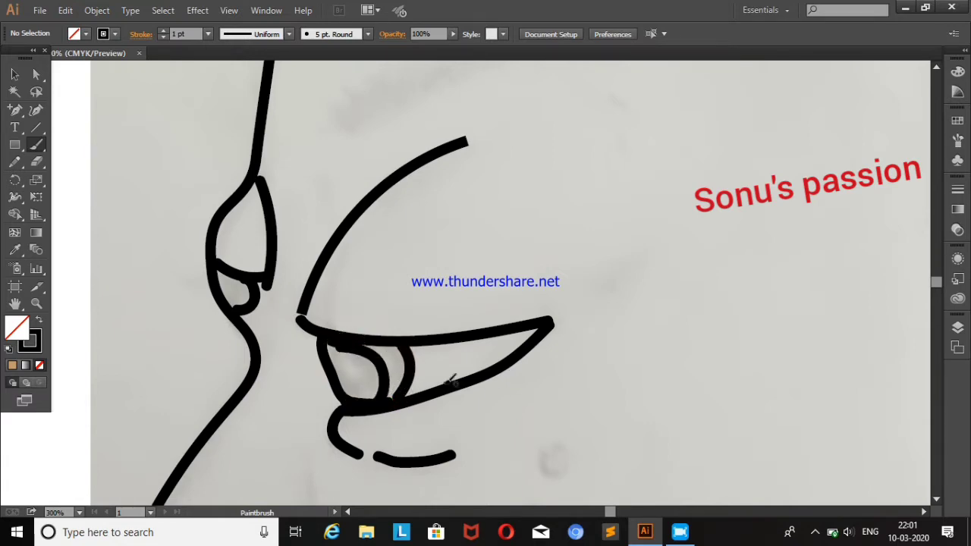
key(ctrl+minus)
key(ctrl+minus)
key(ctrl+minus)
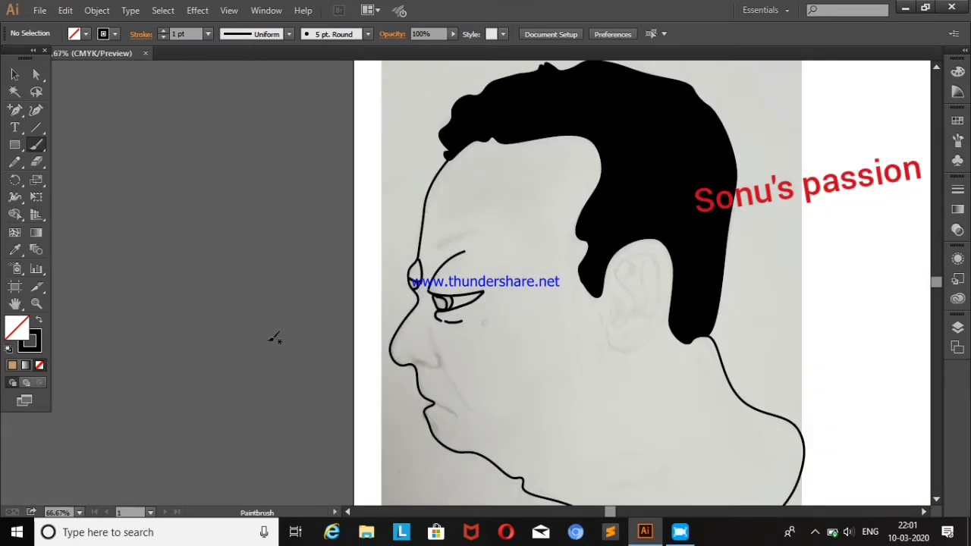
key(ctrl+plus)
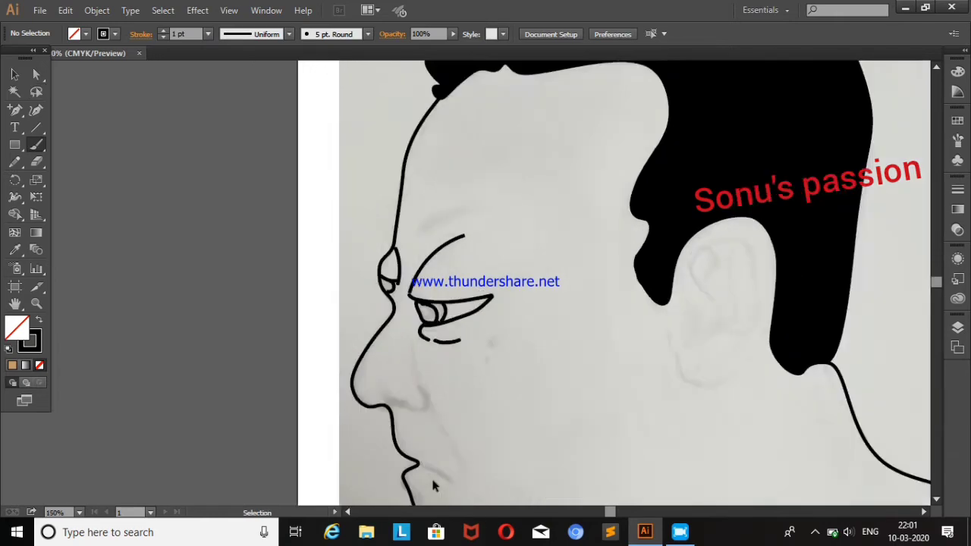
key(ctrl+plus)
key(ctrl+plus)
Draw a black-filled circle over the iris with the Ellipse Tool
click(16, 146)
drag(15, 146, 66, 180)
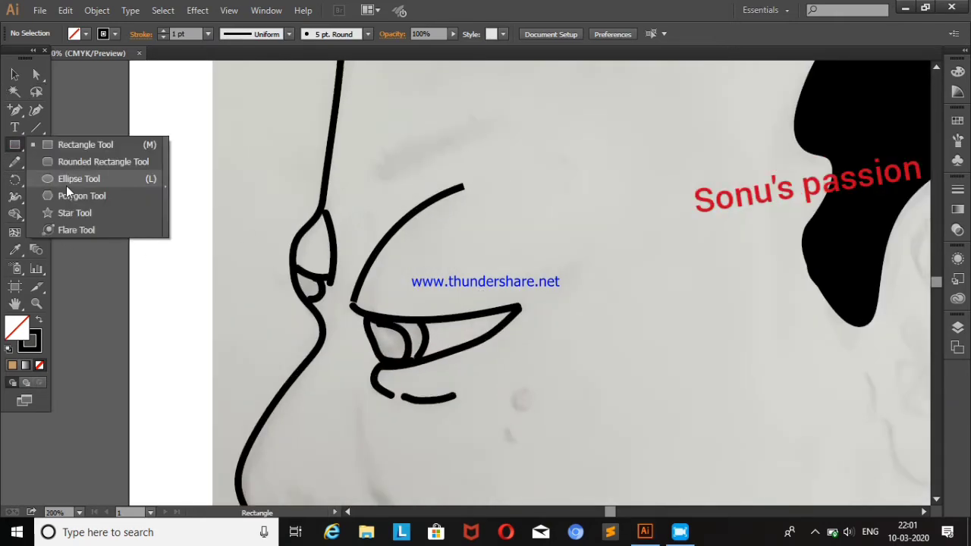
drag(369, 321, 396, 347)
click(85, 34)
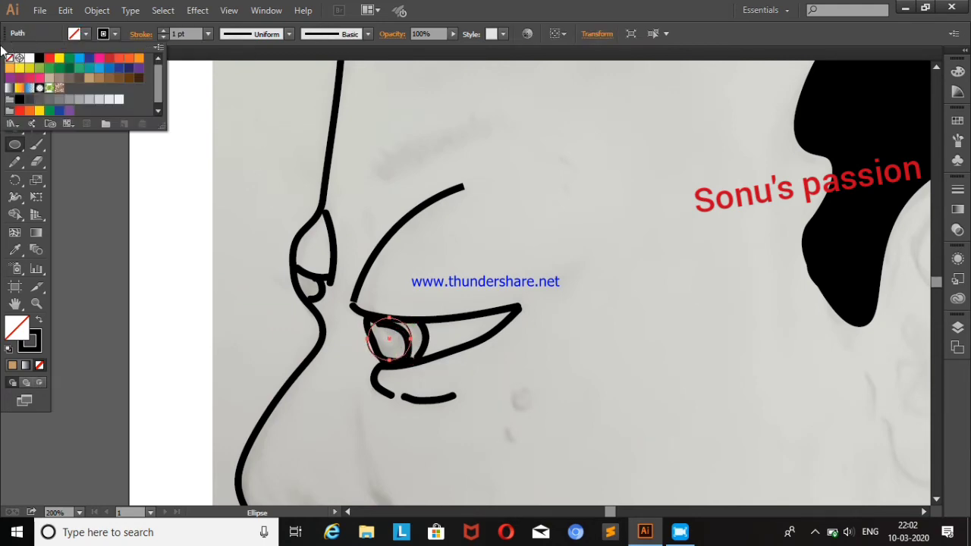
click(40, 67)
click(145, 217)
click(156, 226)
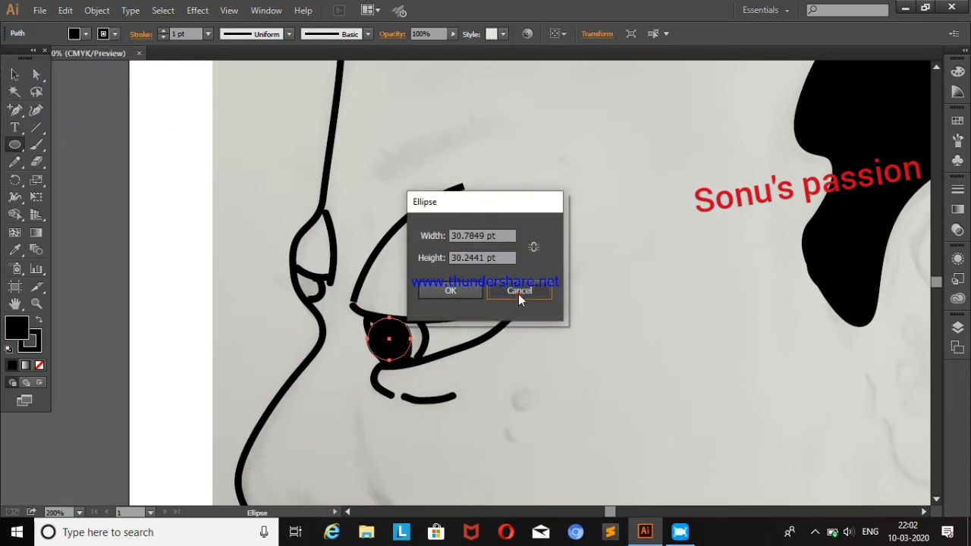
click(519, 292)
Nudge the pupil circle into place and send it behind the eyelid lines
click(14, 74)
click(93, 137)
drag(394, 348, 410, 350)
key(ctrl+[)
click(179, 286)
Adjust the pupil's right anchor point with the Curvature Tool
click(392, 337)
click(35, 110)
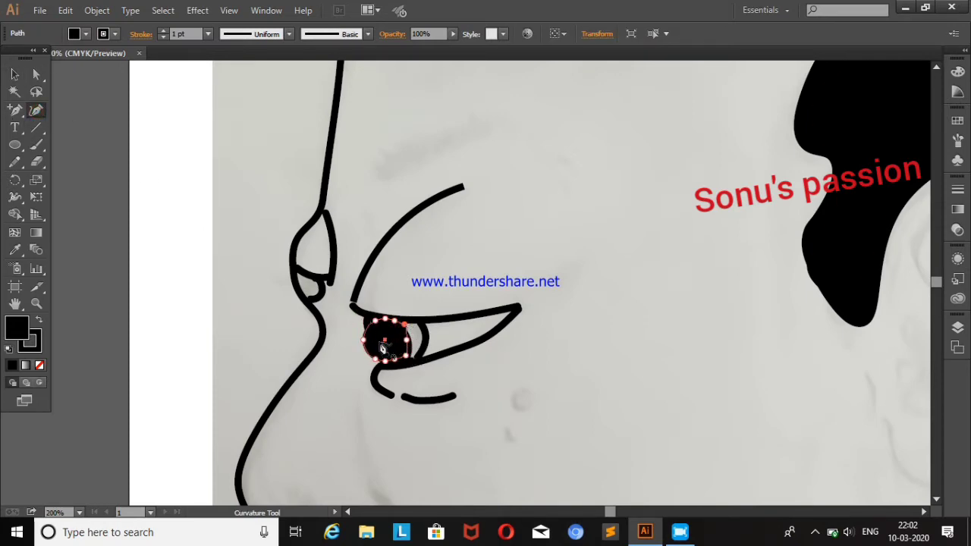
click(412, 344)
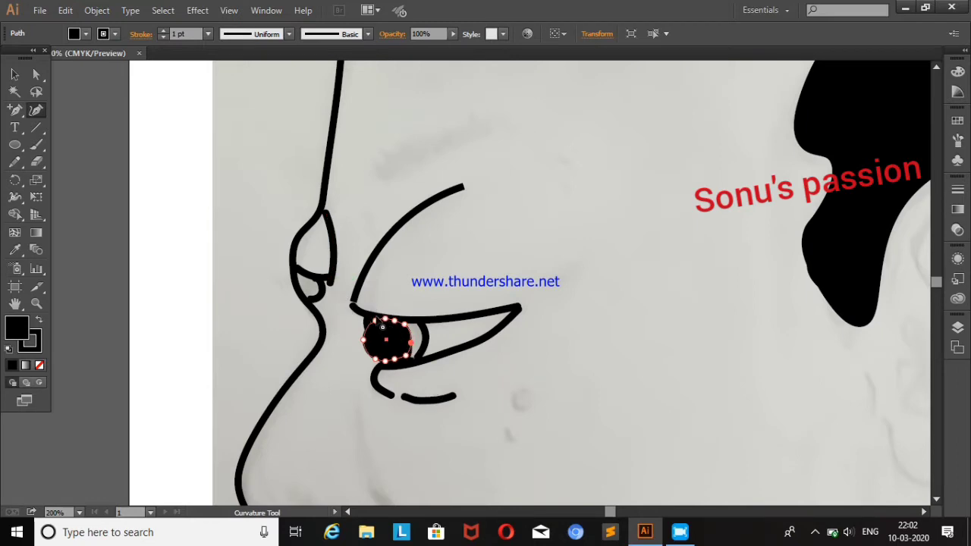
key(v)
click(266, 270)
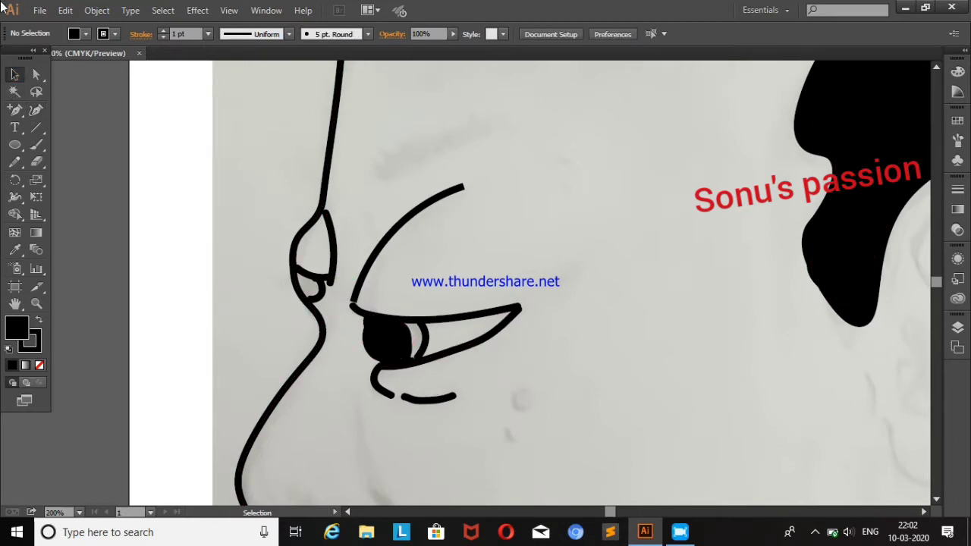
click(320, 290)
click(302, 340)
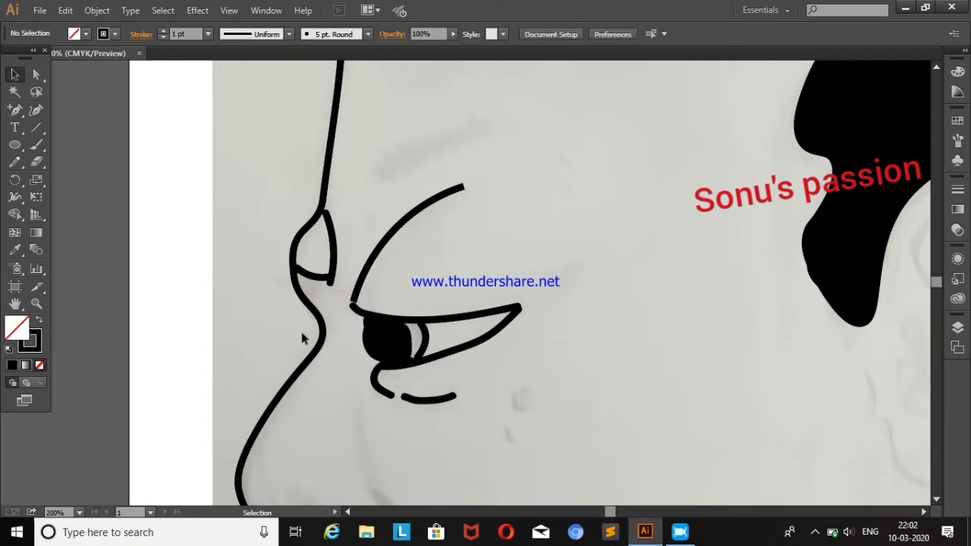
Draw a small black-filled ellipse at the nostril
key(l)
drag(299, 267, 327, 297)
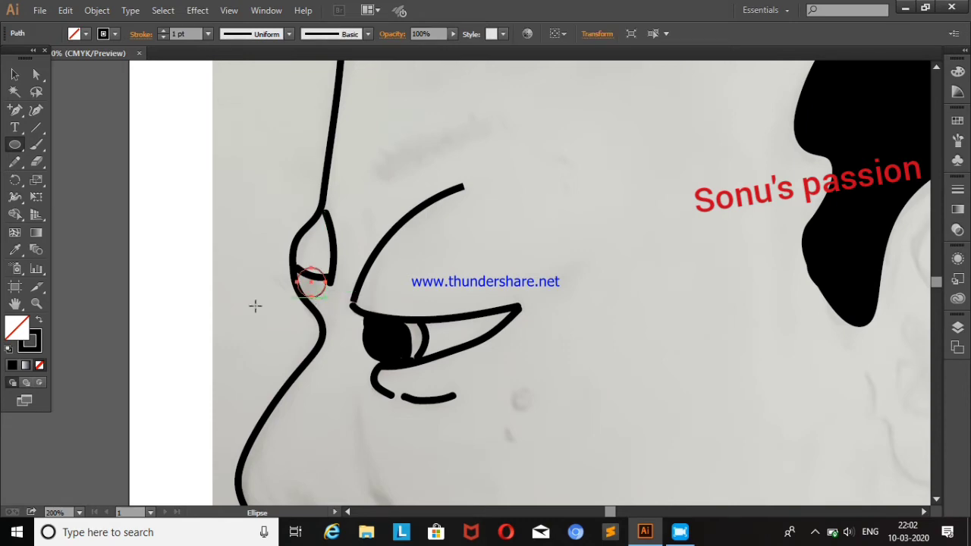
click(14, 249)
click(387, 342)
key(v)
click(158, 151)
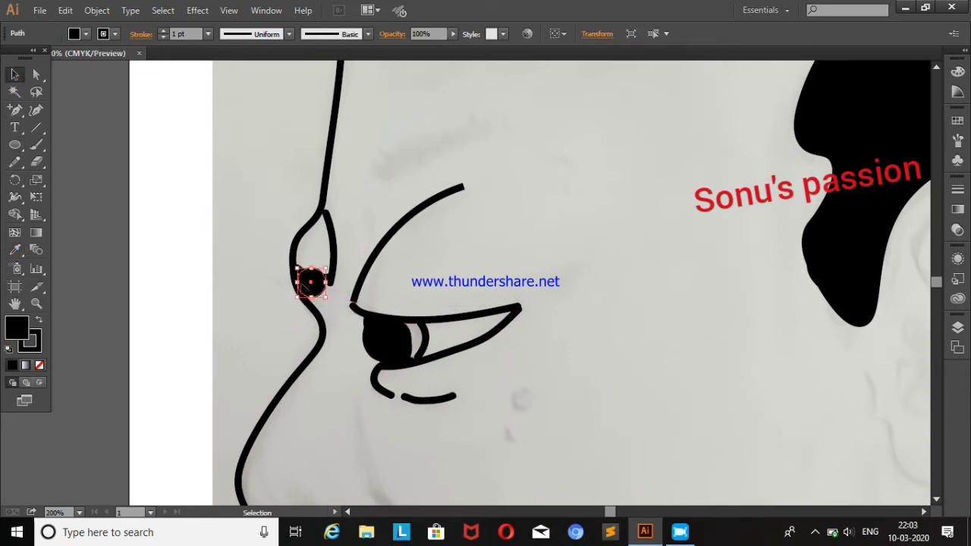
Reshape the nostril ellipse with the Curvature Tool and remove its black fill
click(313, 284)
click(36, 110)
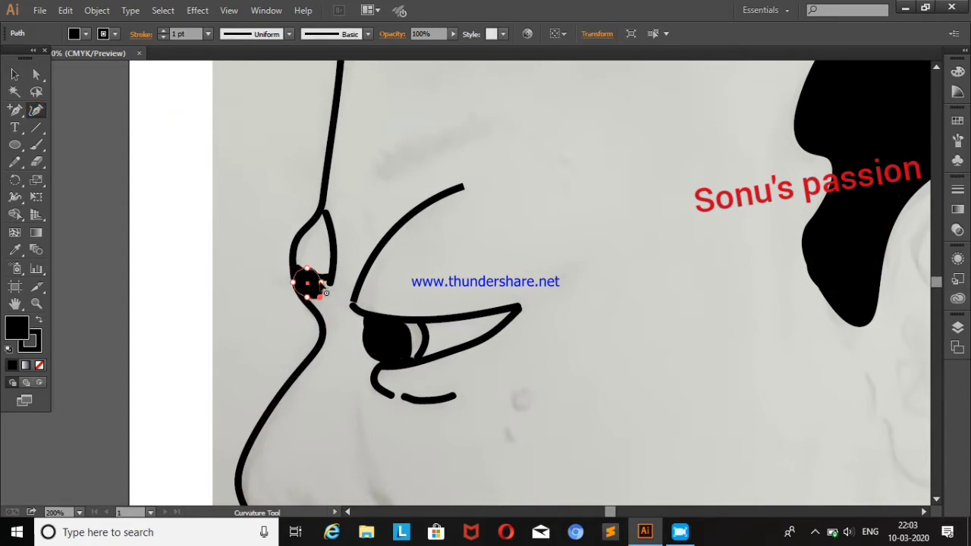
drag(327, 295, 326, 289)
key(v)
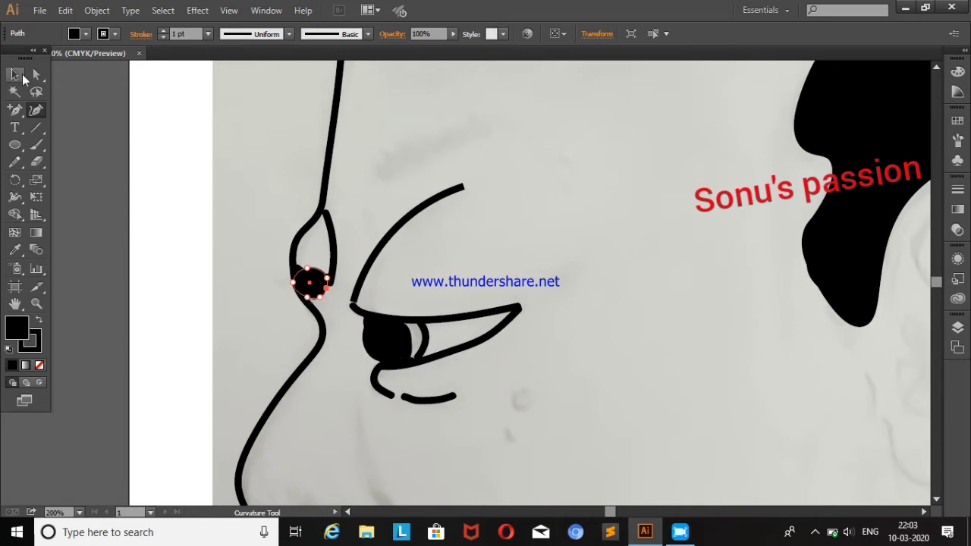
click(184, 213)
key(ctrl+z)
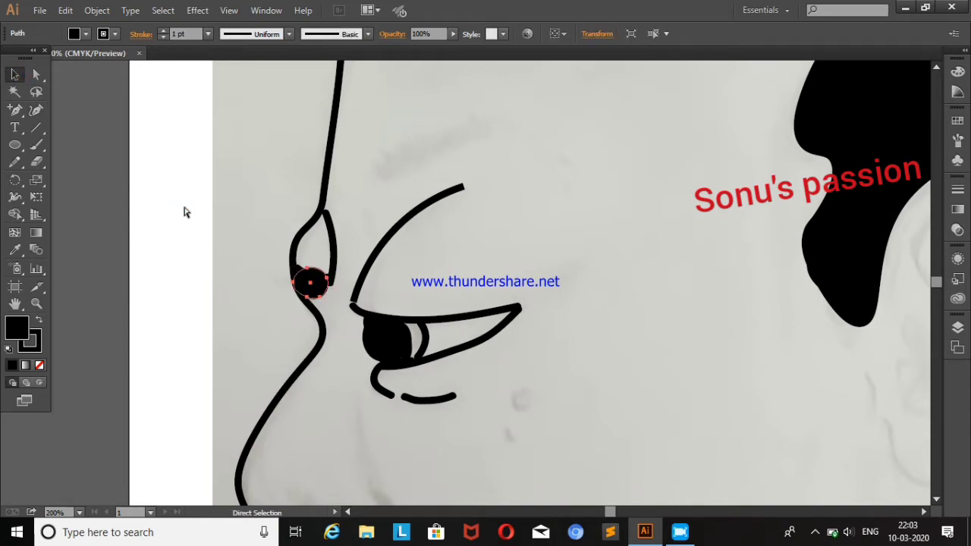
key(ctrl+z)
click(522, 398)
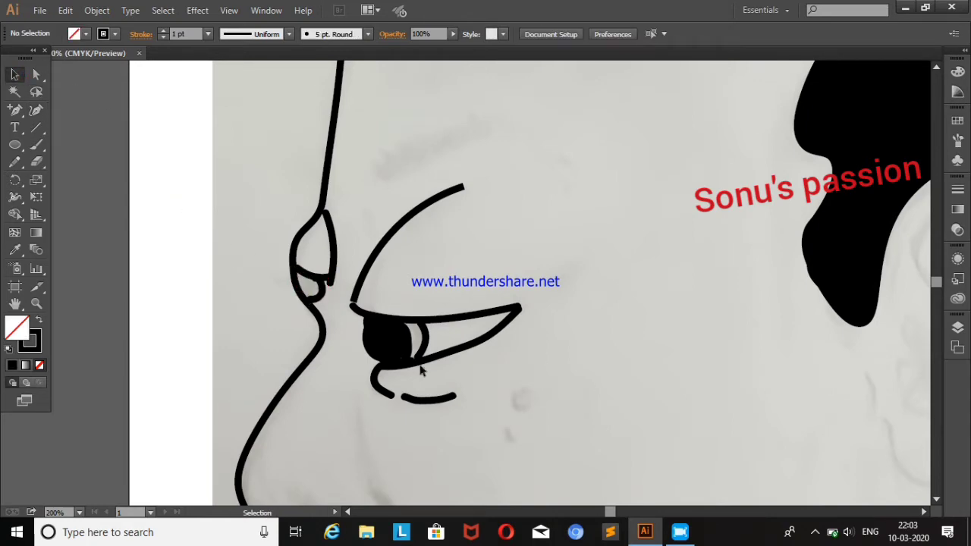
click(37, 145)
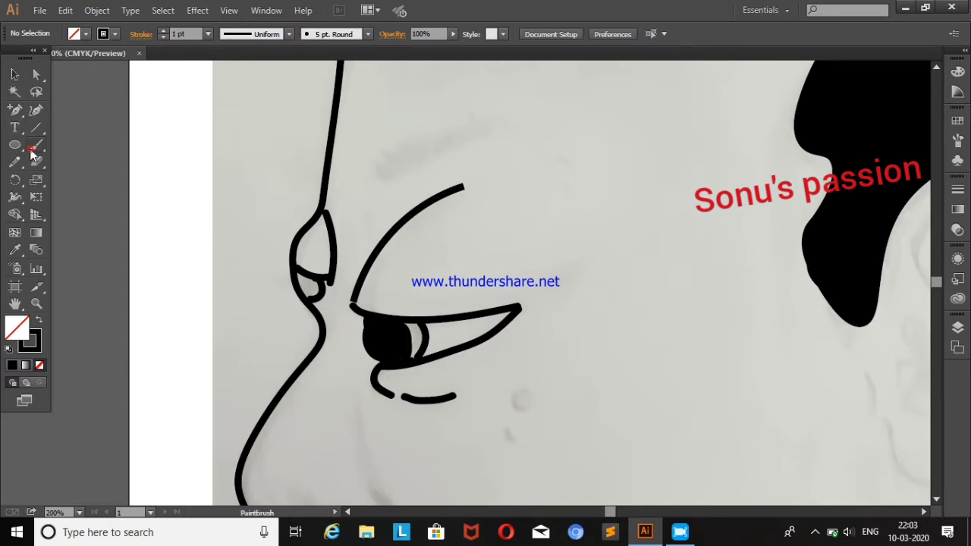
Paint a white highlight stroke inside the black pupil
click(115, 38)
click(34, 68)
drag(379, 330, 385, 347)
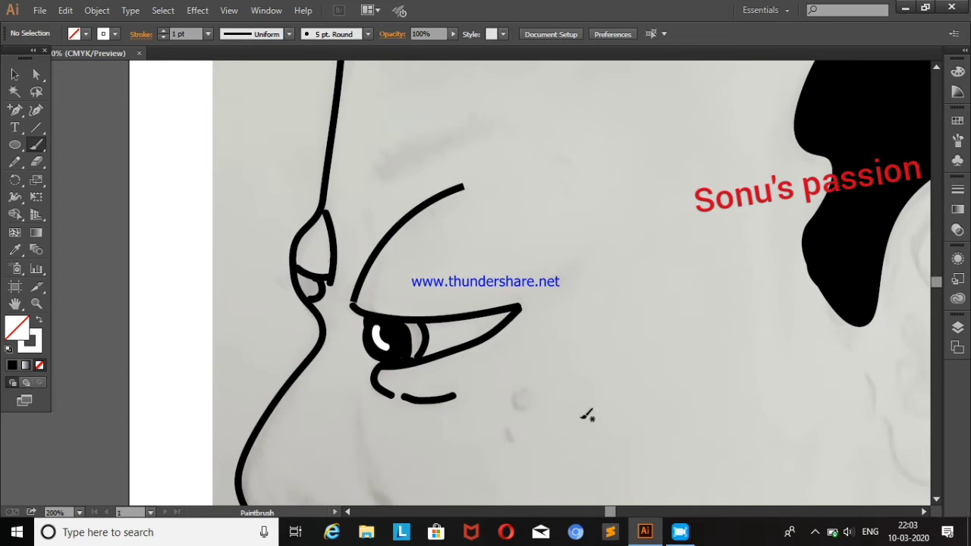
key(ctrl+minus)
key(ctrl+minus)
key(ctrl+minus)
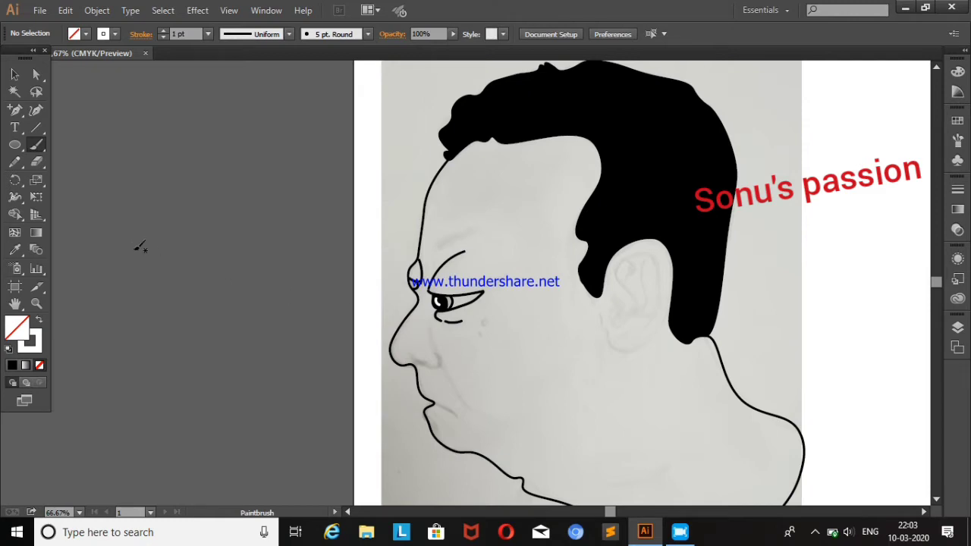
With the brush back to black, paint a small C-shaped wrinkle below the eye
click(115, 33)
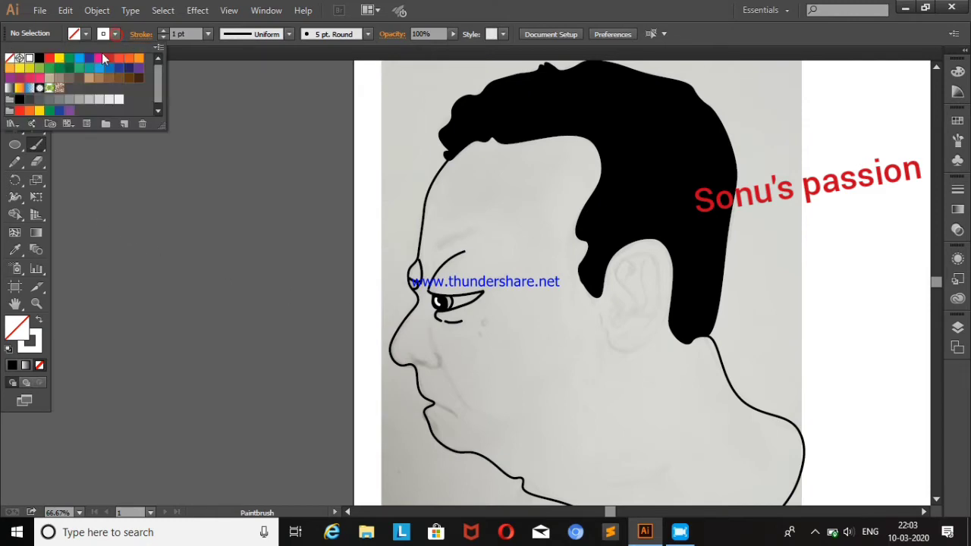
click(40, 58)
key(Escape)
key(ctrl+plus)
key(ctrl+plus)
key(ctrl+plus)
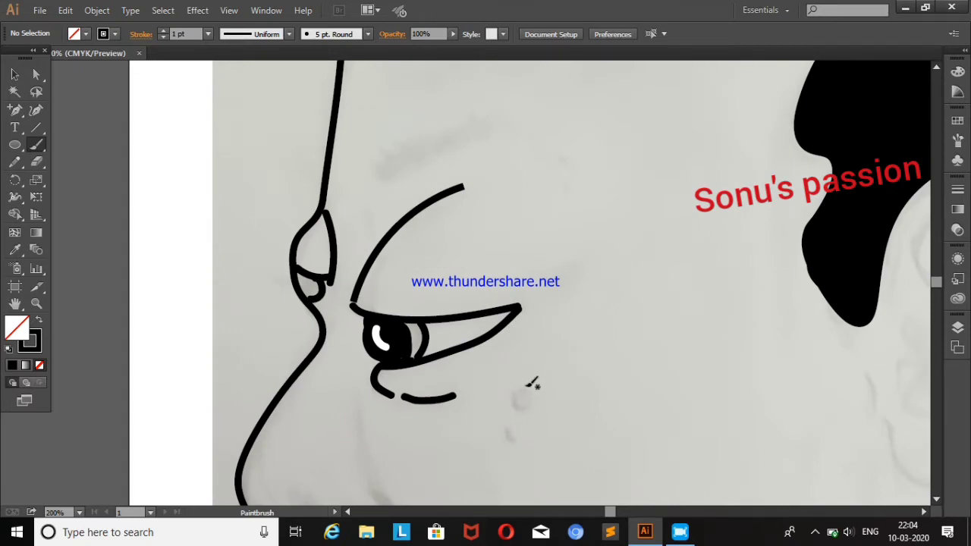
drag(538, 404, 536, 403)
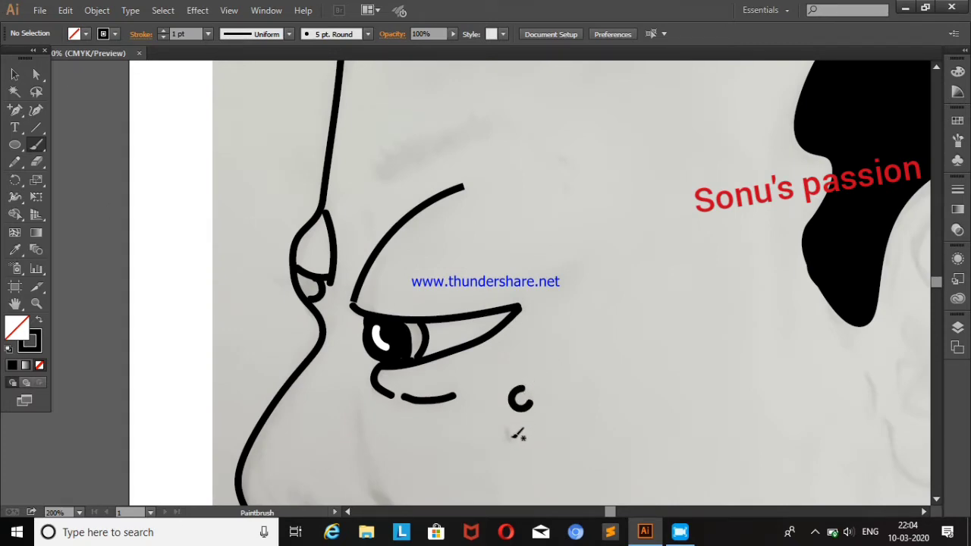
Add a short wrinkle mark and paint a thick curved eyebrow above the eye
drag(510, 436, 516, 440)
mouse_move(373, 165)
mouse_down()
mouse_move(464, 126)
mouse_move(514, 118)
mouse_up()
mouse_move(389, 171)
mouse_down()
mouse_move(390, 157)
mouse_move(387, 173)
mouse_move(383, 161)
mouse_move(501, 132)
mouse_move(514, 115)
mouse_up()
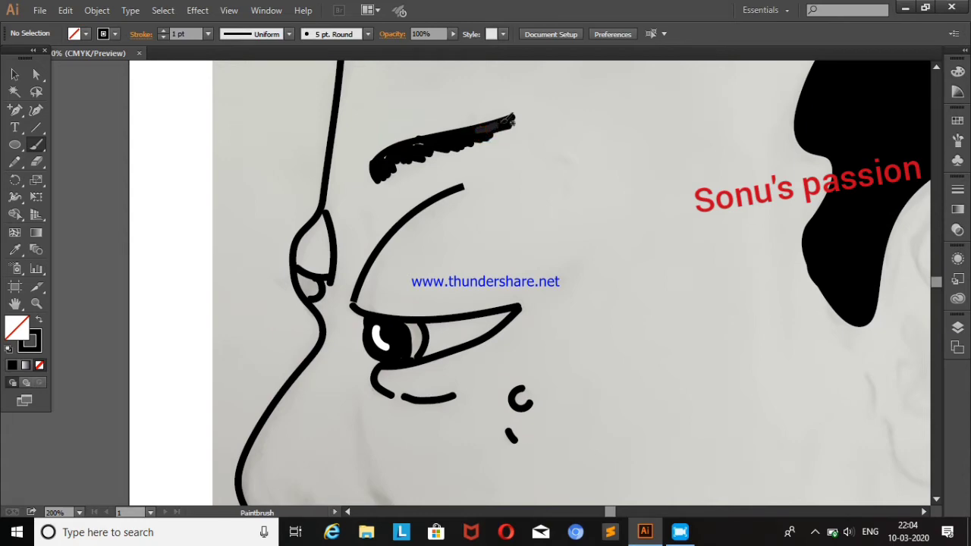
mouse_move(437, 141)
mouse_down()
mouse_move(396, 150)
mouse_move(381, 172)
mouse_move(435, 143)
mouse_up()
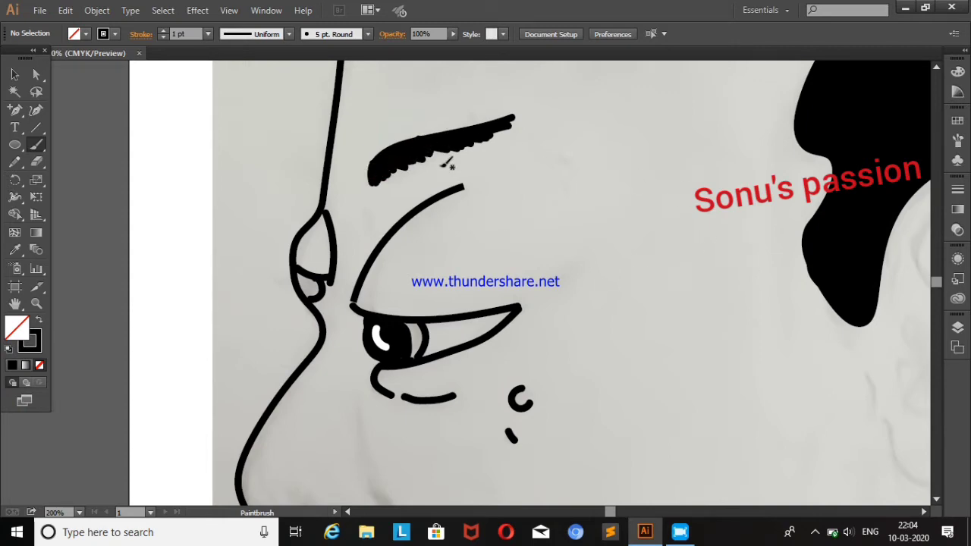
Add a mark beside the nose bridge and a crease arc above the eye, undoing a stray chin stroke
drag(332, 167, 334, 229)
mouse_move(376, 295)
mouse_down()
mouse_move(411, 256)
mouse_move(412, 286)
mouse_up()
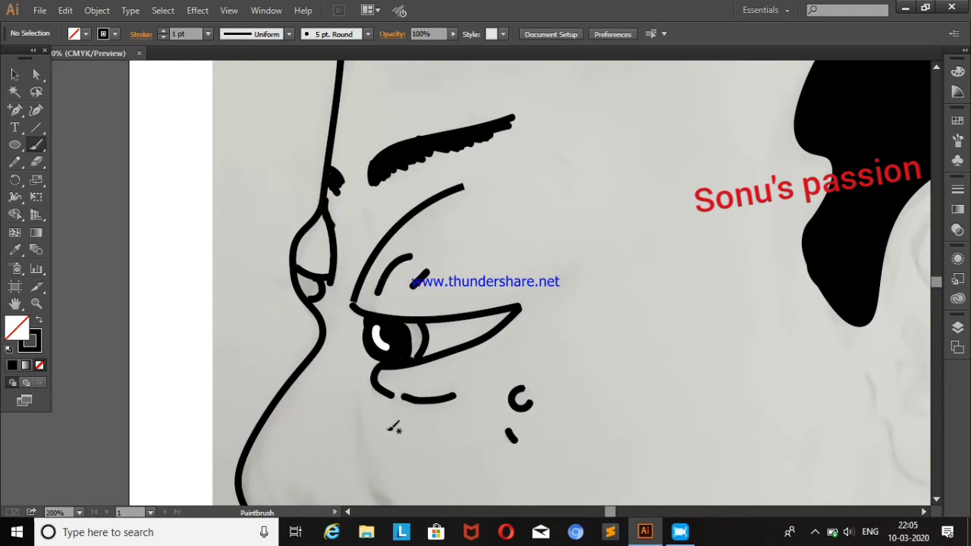
drag(351, 395, 437, 500)
key(ctrl+z)
click(17, 303)
drag(298, 390, 286, 309)
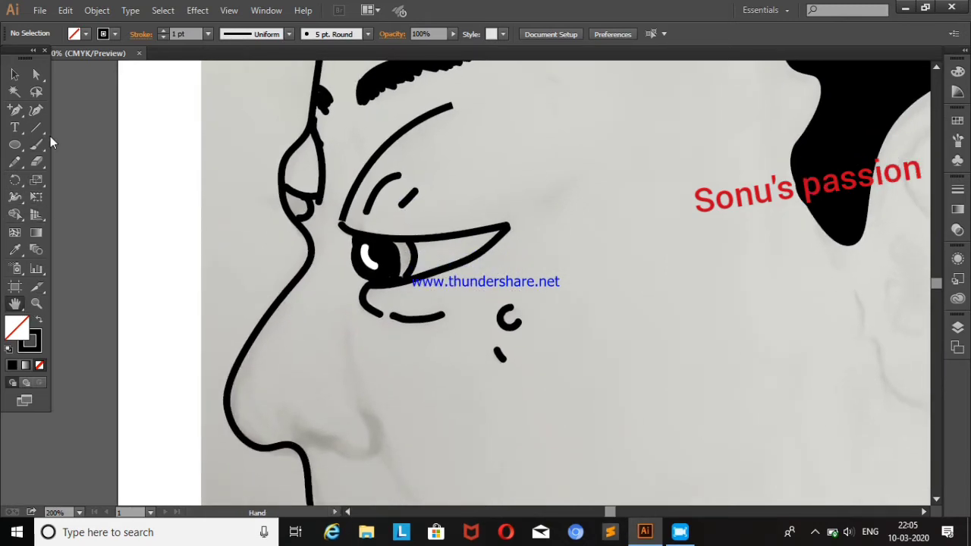
Paint the curved nostril wing and solid black nostril, plus two short creases near the nose tip
click(37, 145)
drag(291, 430, 361, 406)
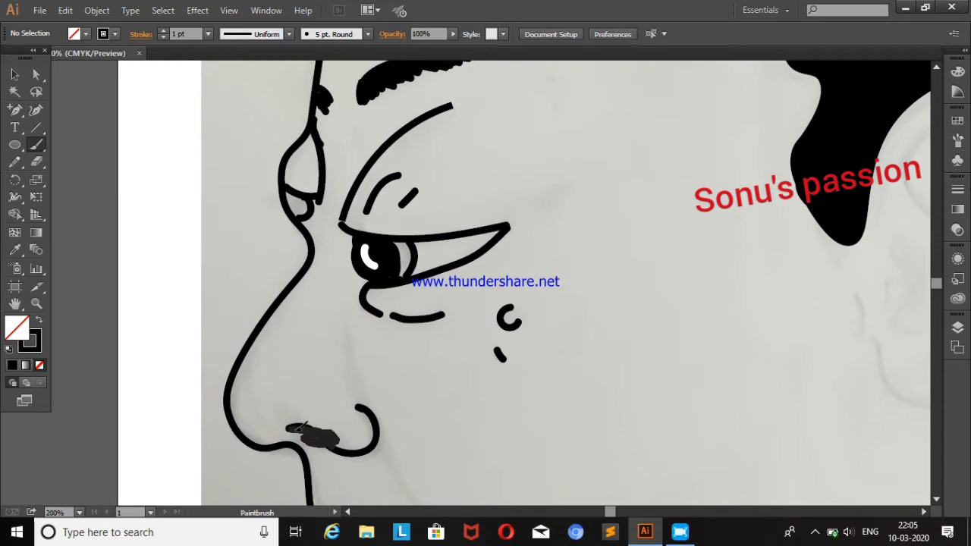
drag(328, 435, 338, 438)
drag(255, 366, 258, 416)
drag(340, 319, 345, 327)
drag(348, 364, 358, 400)
key(ctrl+z)
key(ctrl+z)
key(ctrl+z)
key(ctrl+z)
key(ctrl+z)
key(ctrl+z)
drag(307, 448, 363, 413)
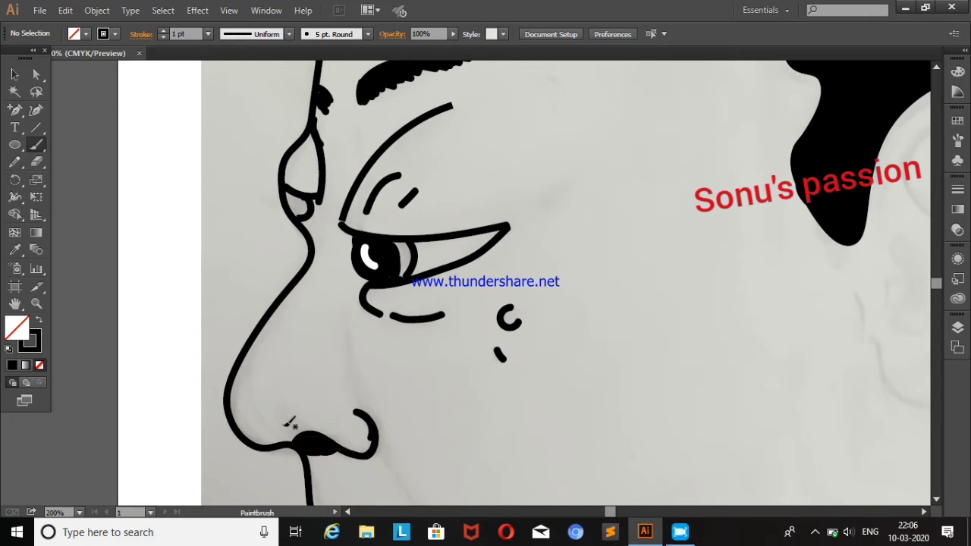
mouse_move(242, 392)
mouse_down()
mouse_move(243, 411)
mouse_move(271, 435)
mouse_up()
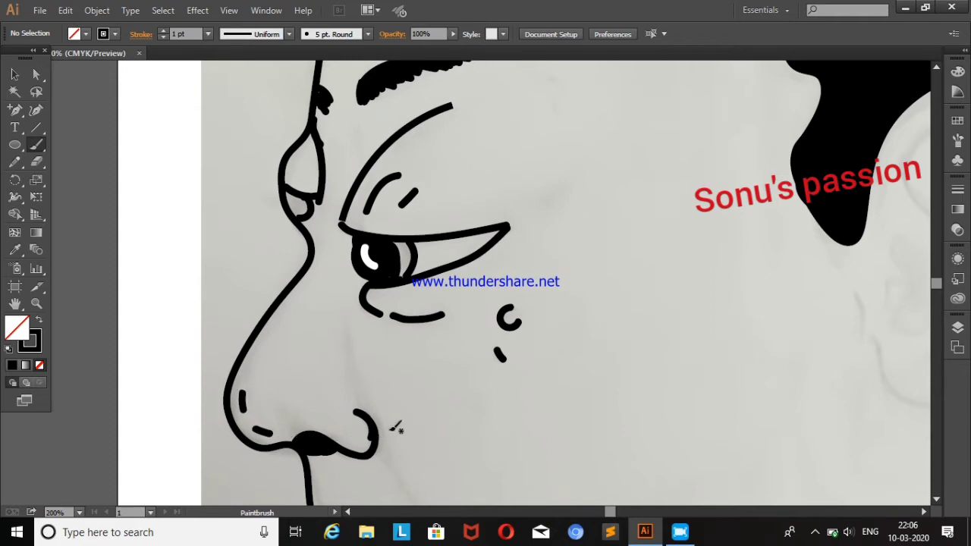
Brush the nose-to-mouth fold, a line below the lips, the cheek line and a thicker chin
scroll(531, 411, down, 3)
drag(363, 395, 427, 431)
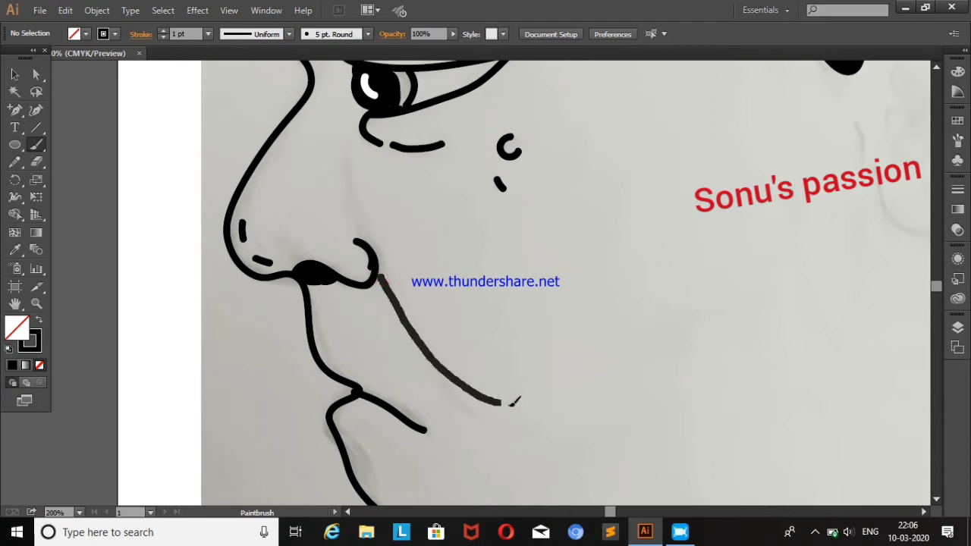
drag(383, 277, 561, 406)
drag(340, 139, 378, 267)
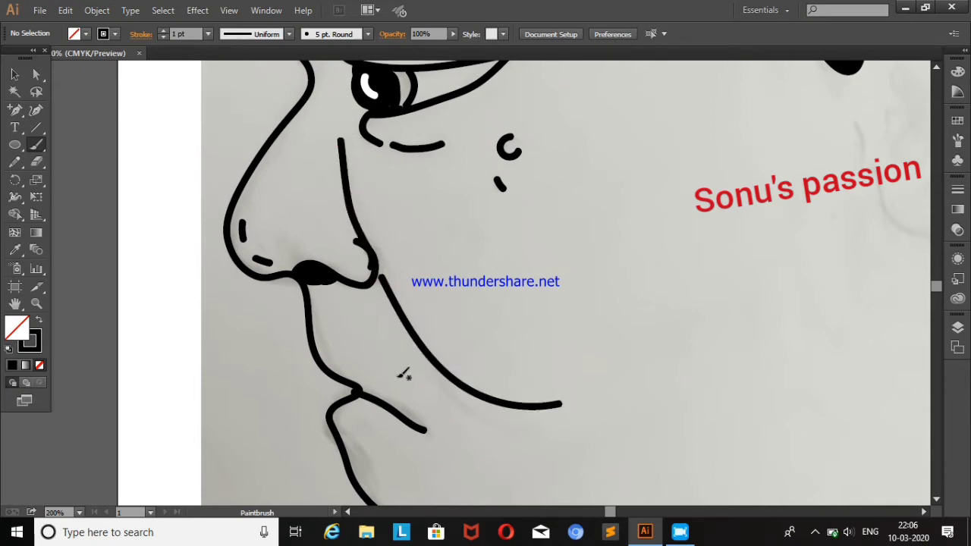
drag(335, 422, 374, 498)
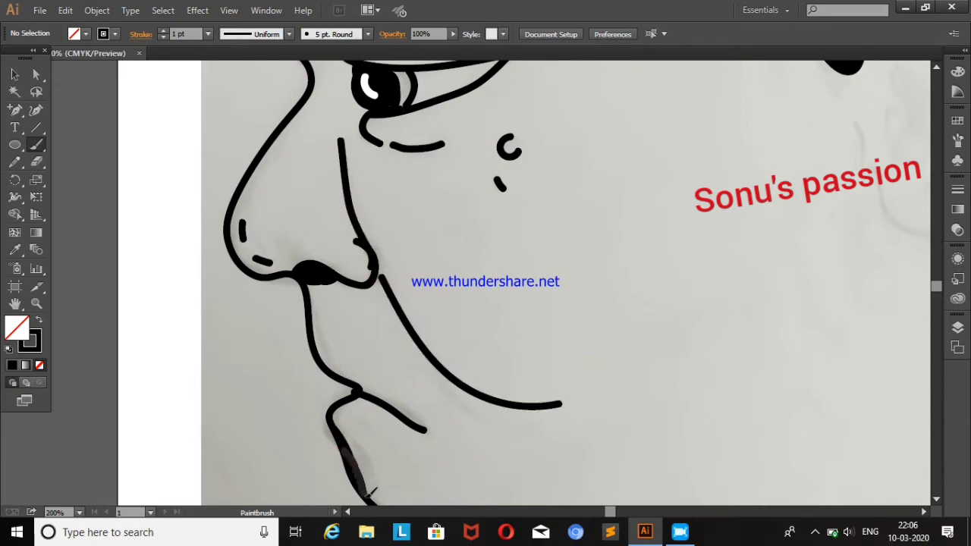
mouse_move(332, 422)
mouse_down()
mouse_move(362, 399)
mouse_move(333, 436)
mouse_up()
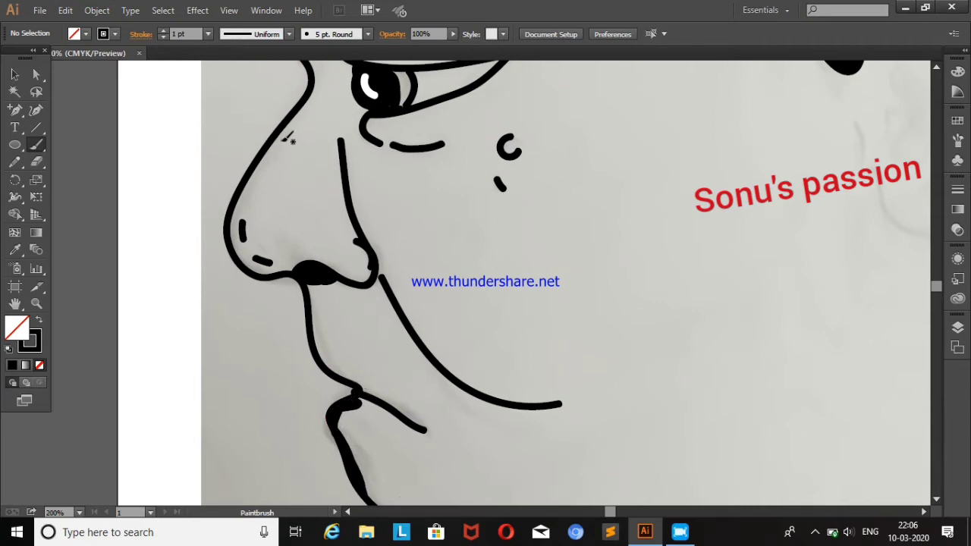
Thicken the nose outline and join the nostril to the lip line
drag(240, 194, 328, 78)
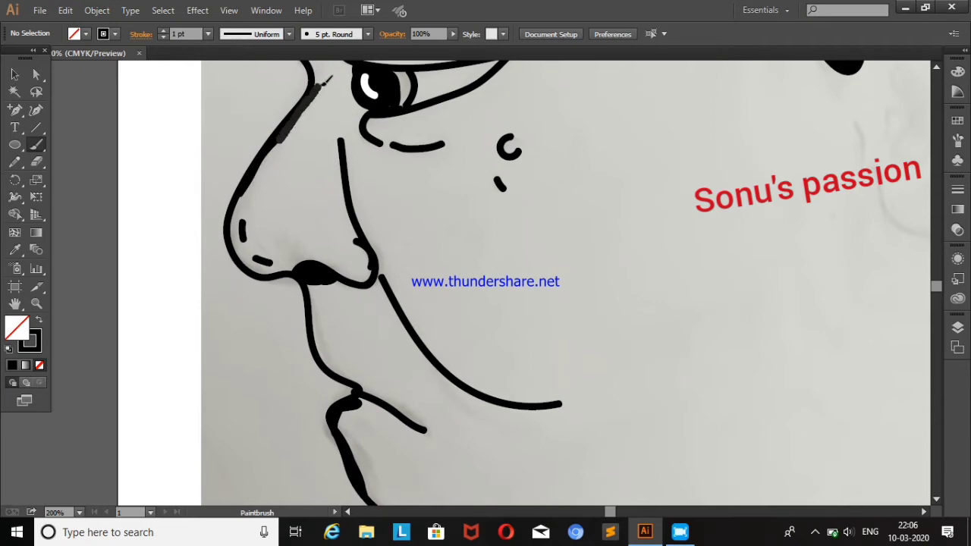
drag(277, 147, 238, 217)
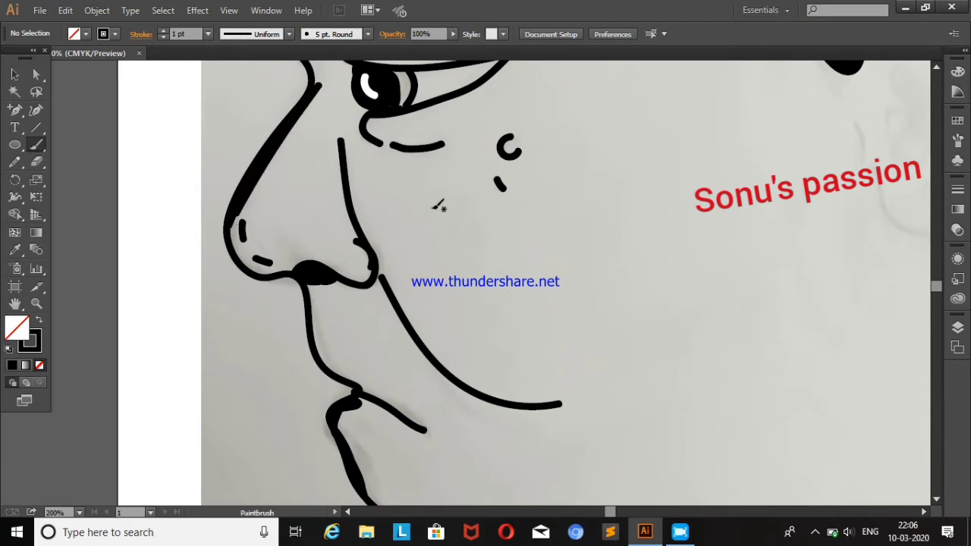
drag(383, 279, 367, 241)
drag(329, 263, 327, 265)
scroll(427, 263, down, 1)
scroll(425, 266, down, 1)
scroll(379, 266, down, 1)
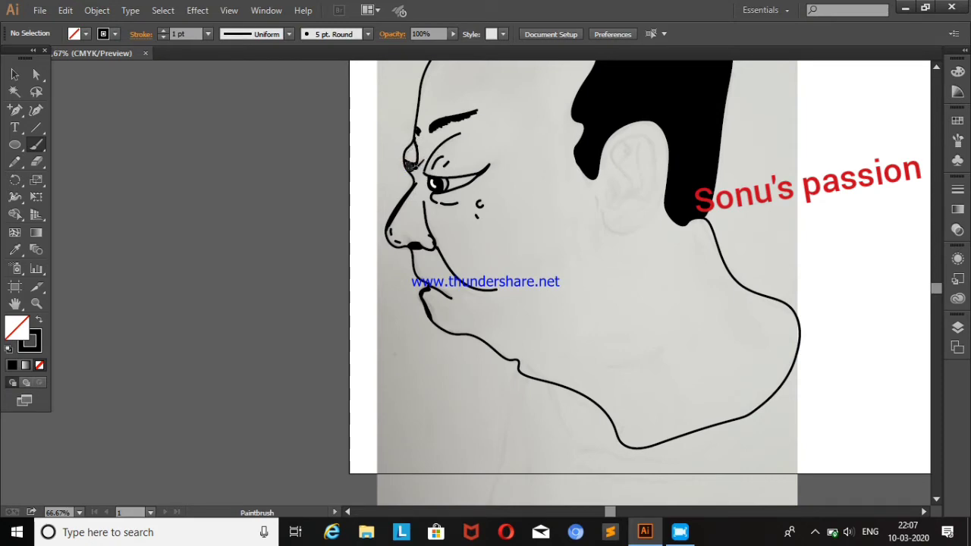
Paint a small white highlight inside the oval at the nose bridge
key(ctrl)
key(ctrl+plus)
key(ctrl+plus)
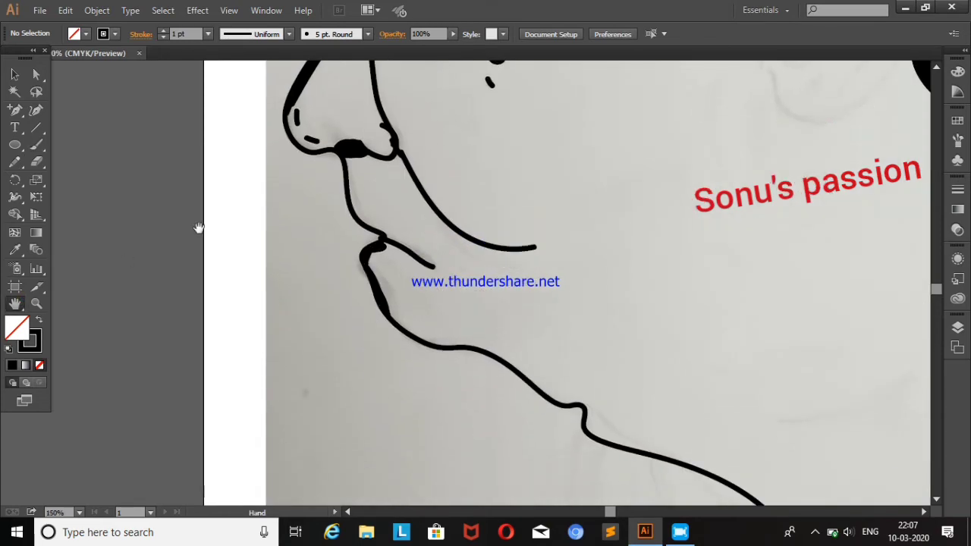
click(37, 144)
drag(368, 138, 385, 150)
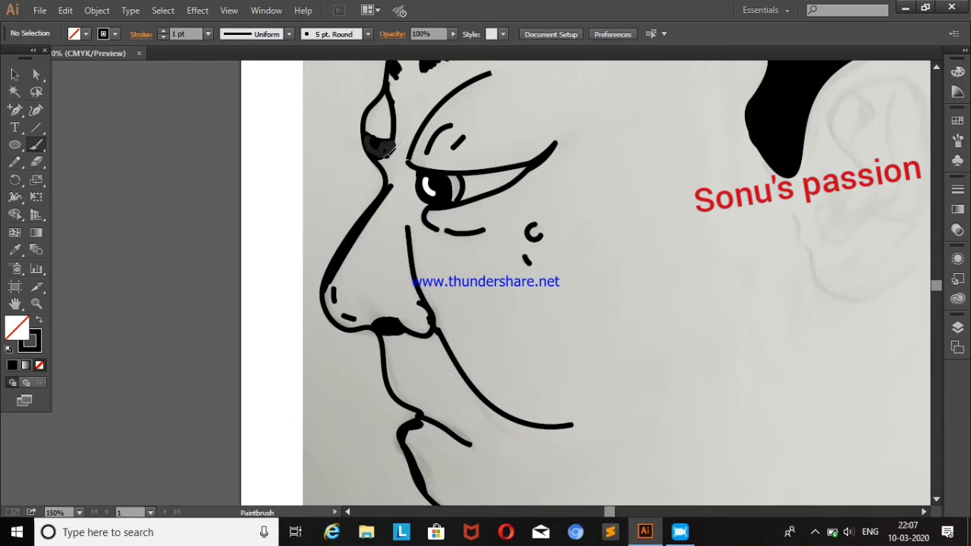
click(115, 34)
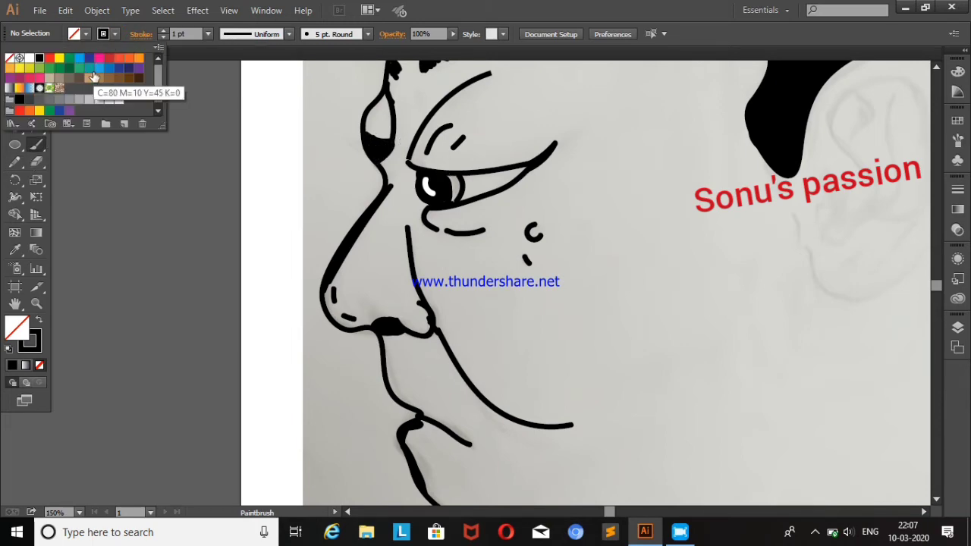
click(29, 59)
drag(368, 138, 370, 147)
click(14, 74)
click(372, 146)
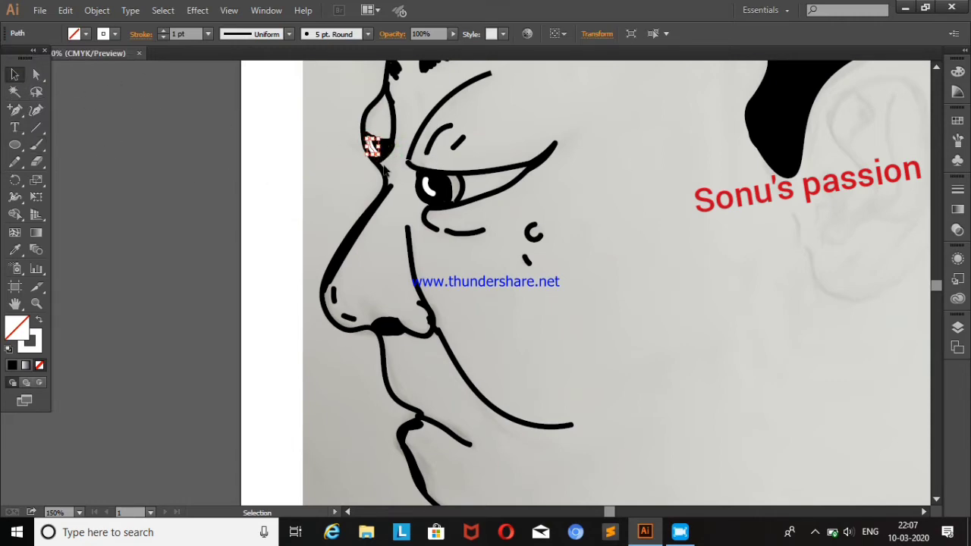
click(278, 178)
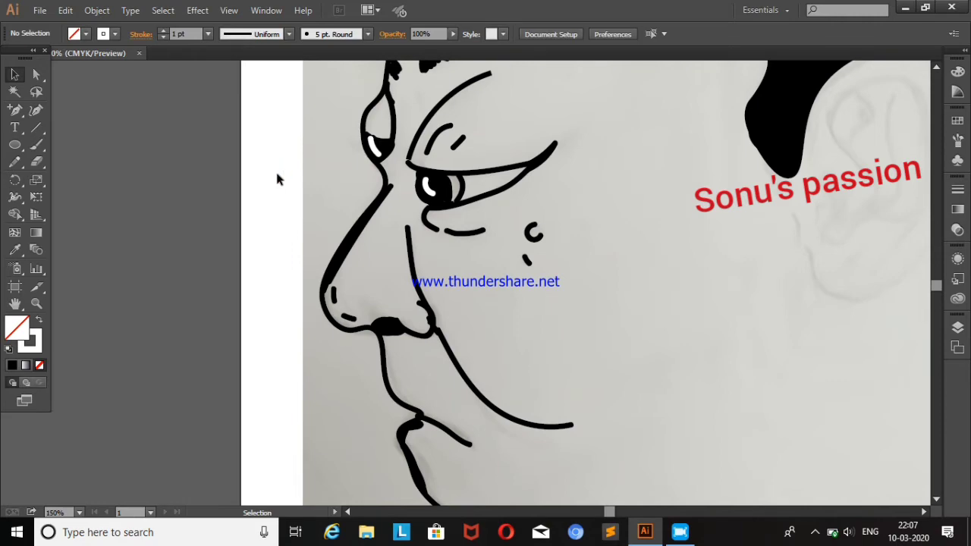
Select the face outline path and try a tan fill on it
click(352, 248)
click(348, 255)
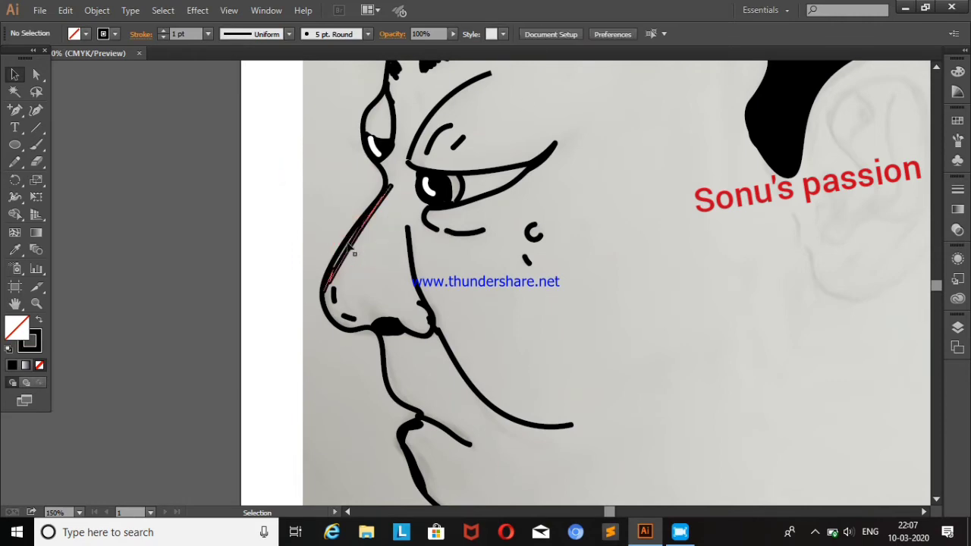
click(345, 250)
click(347, 262)
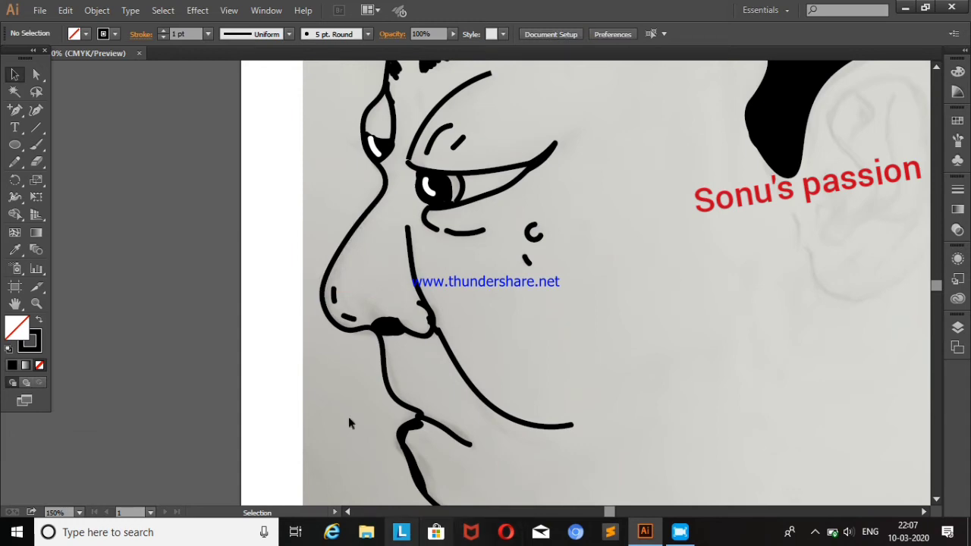
click(334, 262)
click(114, 34)
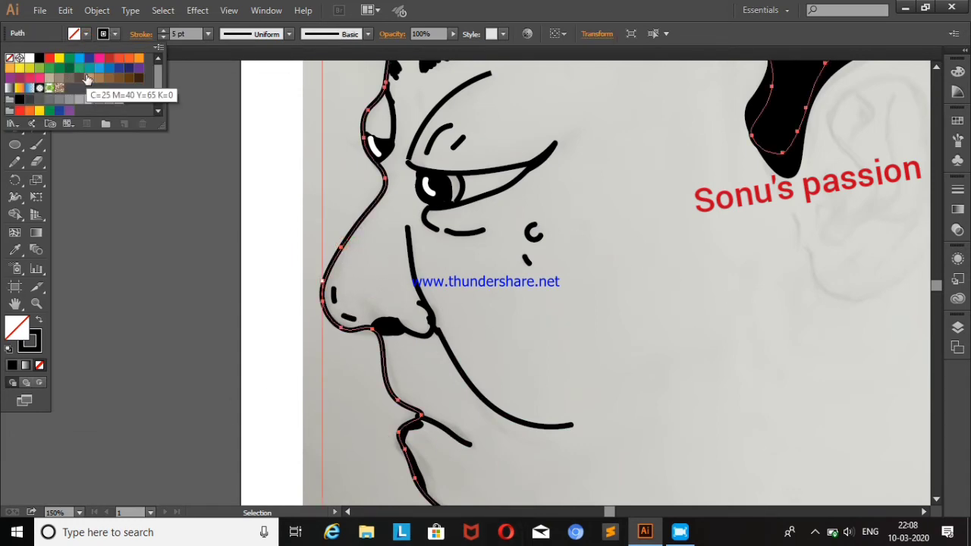
click(87, 79)
key(ctrl+minus)
key(ctrl+minus)
key(ctrl+minus)
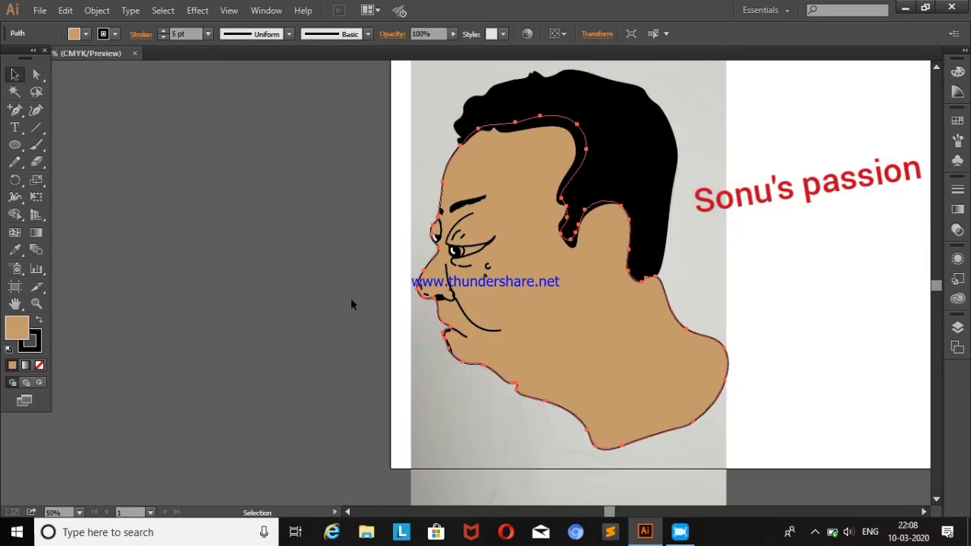
Reselect the face outline and set its fill back to None
click(766, 282)
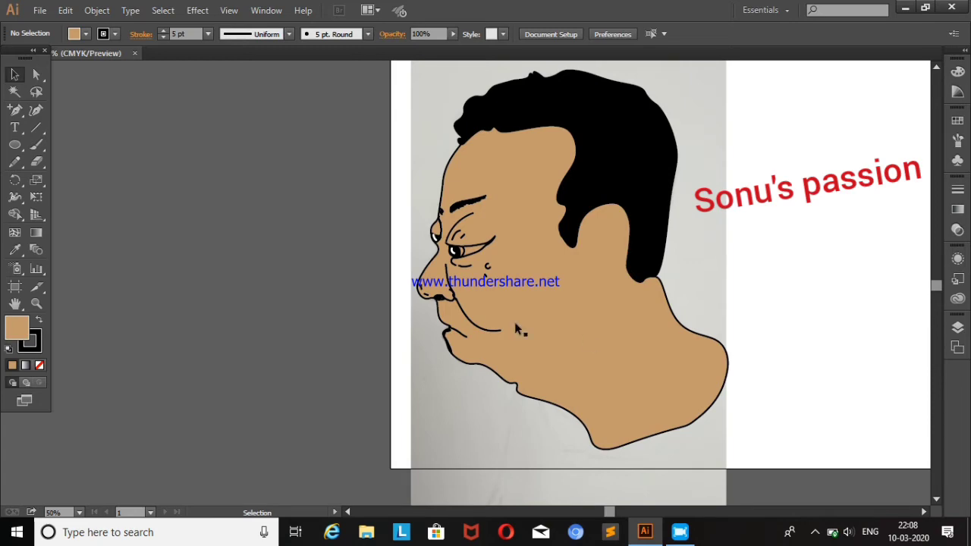
click(525, 356)
click(82, 35)
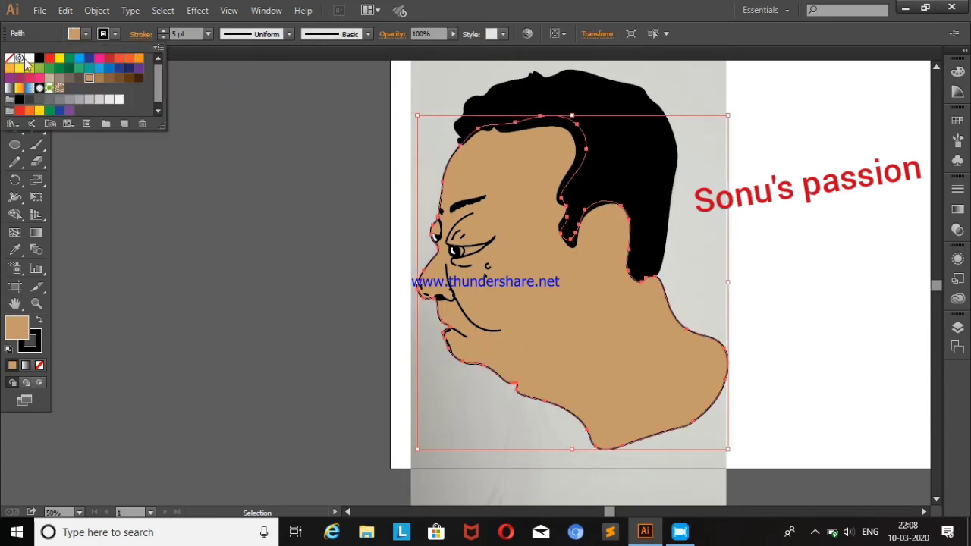
click(23, 60)
click(336, 282)
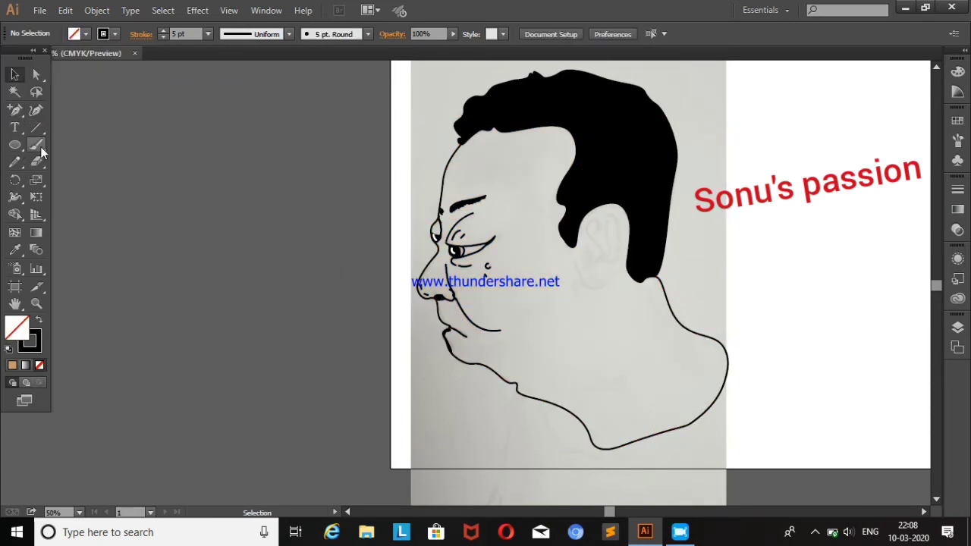
click(36, 146)
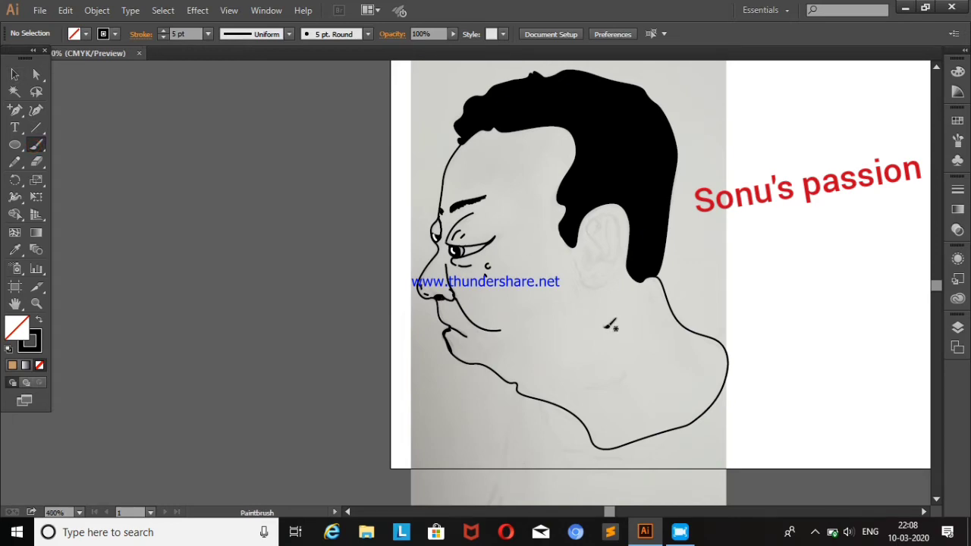
Trace the ear's top arch, inner curl, inner line and outer edge with black brush strokes
key(ctrl+plus)
key(ctrl+plus)
key(ctrl+plus)
click(14, 304)
mouse_move(579, 355)
mouse_down()
mouse_move(262, 392)
mouse_move(445, 356)
mouse_move(399, 432)
mouse_up()
drag(535, 278, 459, 387)
click(37, 146)
drag(413, 249, 634, 463)
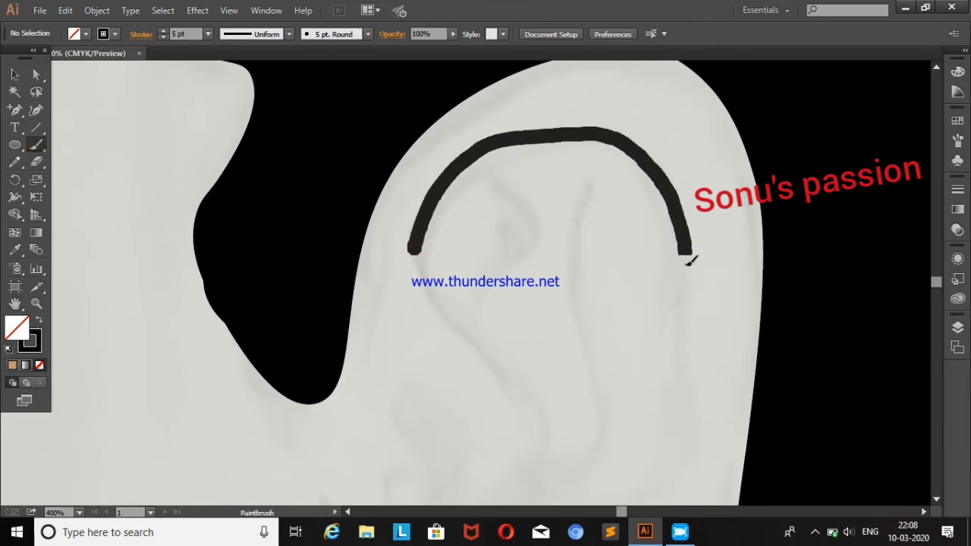
drag(480, 165, 471, 306)
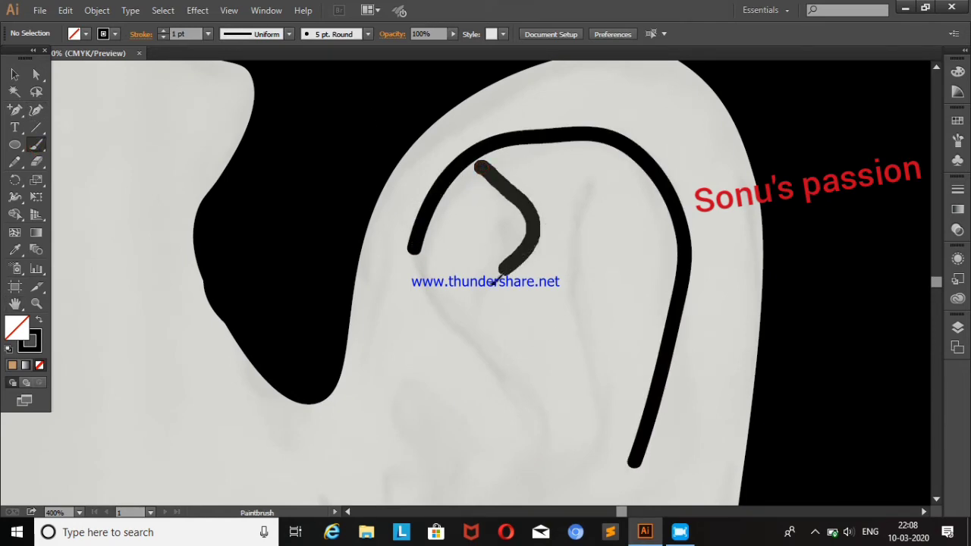
drag(421, 260, 507, 476)
drag(426, 229, 439, 293)
drag(589, 183, 531, 502)
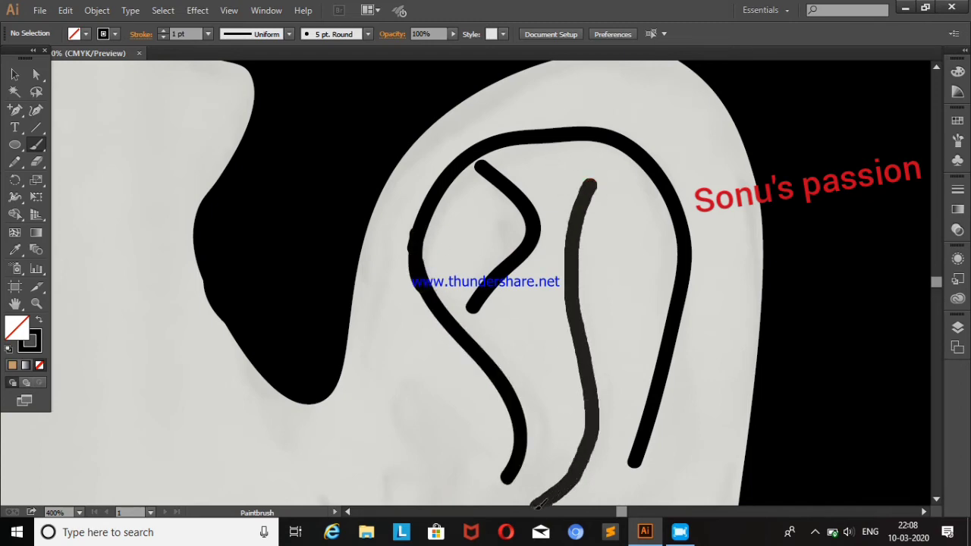
mouse_move(395, 157)
mouse_down()
mouse_move(629, 65)
mouse_move(715, 195)
mouse_move(714, 410)
mouse_move(687, 506)
mouse_up()
Add strokes along the ear edge and its curved upper inner folds
click(14, 303)
mouse_move(242, 369)
mouse_down()
mouse_move(262, 59)
mouse_move(268, 70)
mouse_up()
click(36, 144)
mouse_move(730, 162)
mouse_down()
mouse_move(681, 332)
mouse_move(499, 437)
mouse_move(405, 310)
mouse_move(347, 196)
mouse_up()
drag(444, 171, 415, 244)
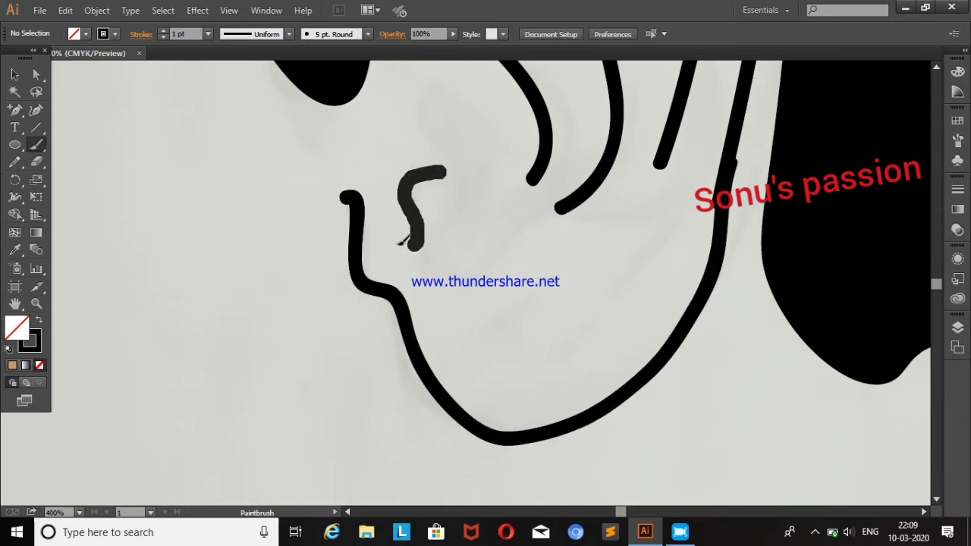
mouse_move(430, 85)
mouse_down()
mouse_move(521, 173)
mouse_move(546, 181)
mouse_move(455, 282)
mouse_move(461, 155)
mouse_move(448, 80)
mouse_up()
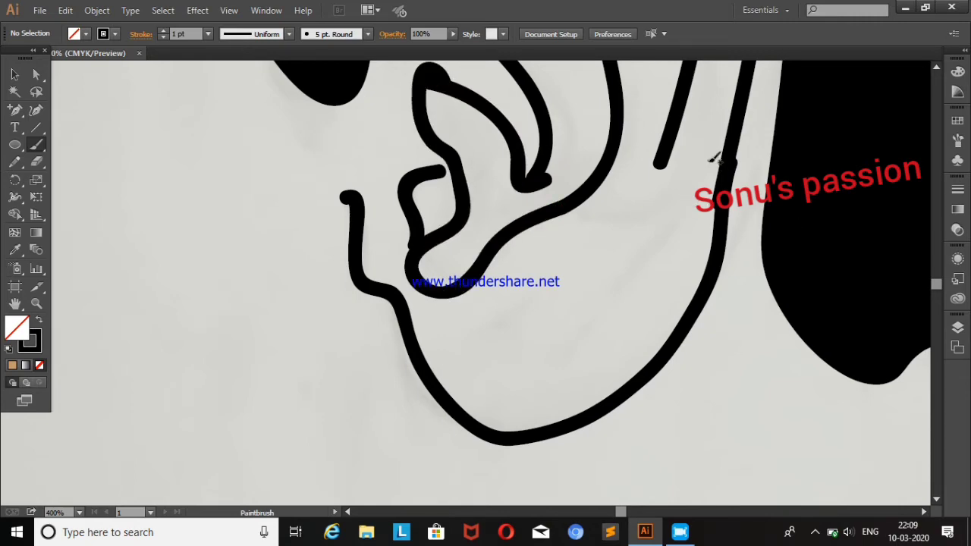
drag(660, 163, 599, 195)
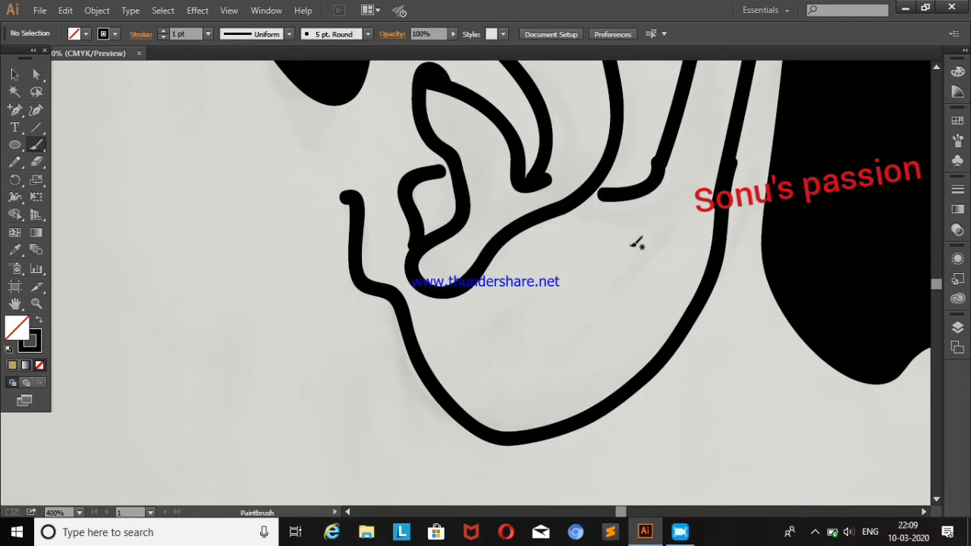
Trace the ear's left side and outer rim, thickening the rim's top
click(15, 303)
drag(412, 199, 404, 411)
click(37, 144)
mouse_move(422, 75)
mouse_down()
mouse_move(346, 311)
mouse_move(337, 409)
mouse_up()
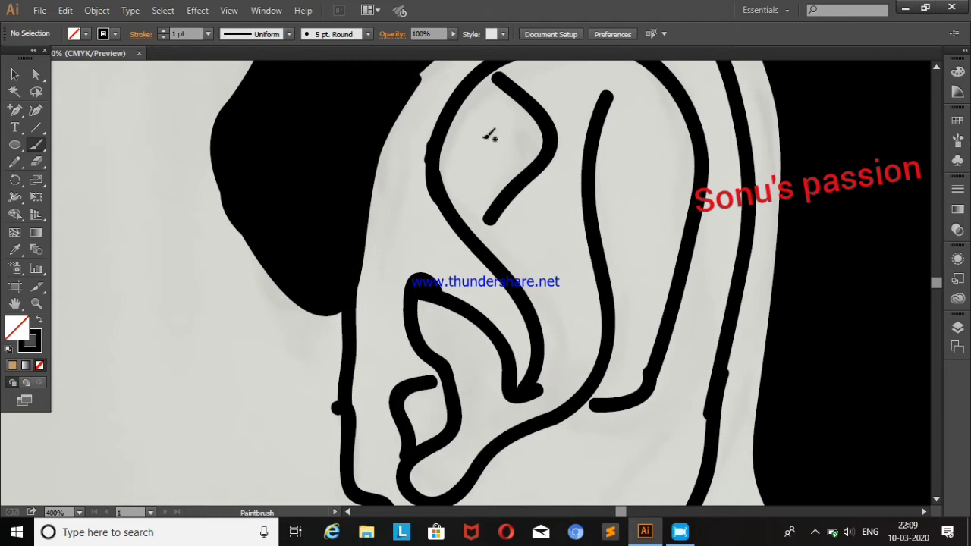
scroll(478, 294, down, 2)
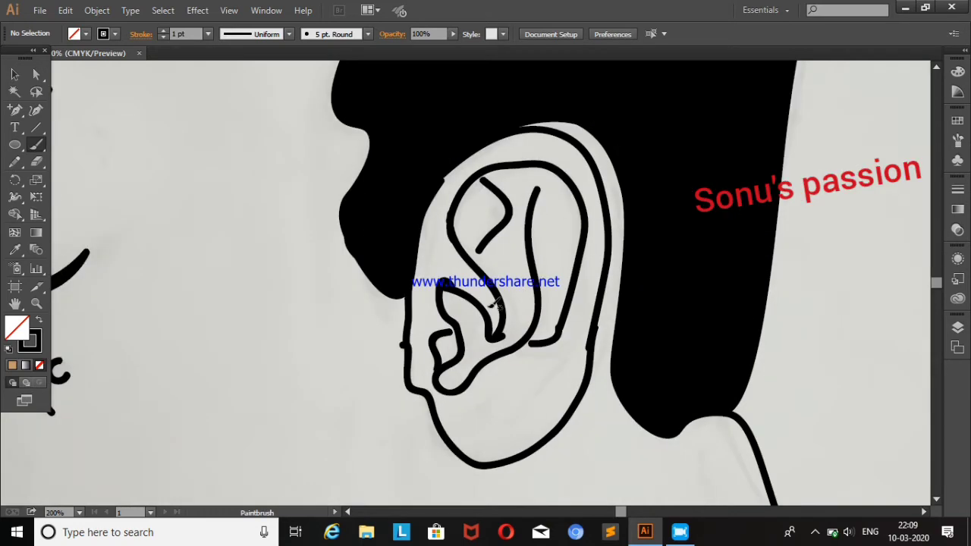
mouse_move(516, 126)
mouse_down()
mouse_move(610, 186)
mouse_move(598, 235)
mouse_up()
mouse_move(548, 130)
mouse_down()
mouse_move(561, 125)
mouse_move(607, 178)
mouse_move(580, 136)
mouse_move(595, 155)
mouse_move(610, 216)
mouse_up()
key(v)
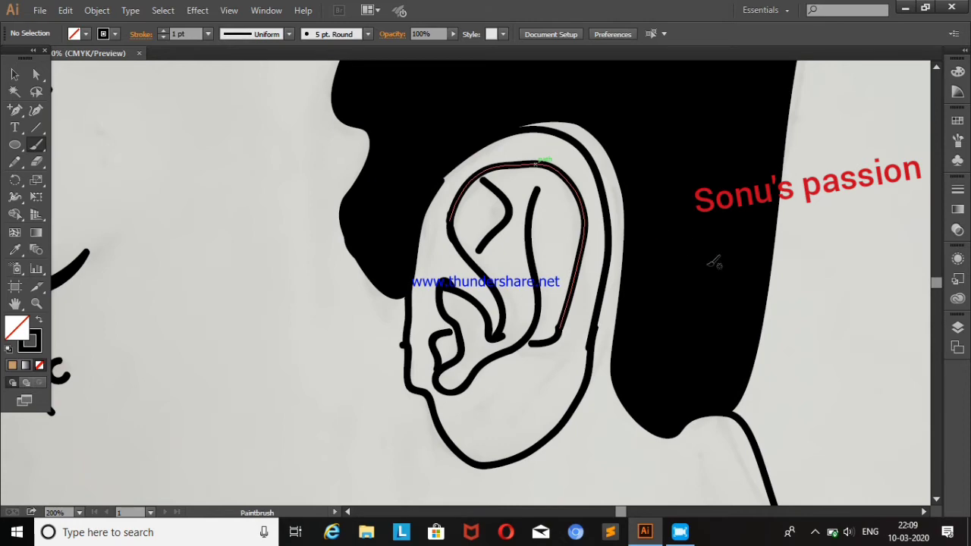
drag(547, 170, 535, 198)
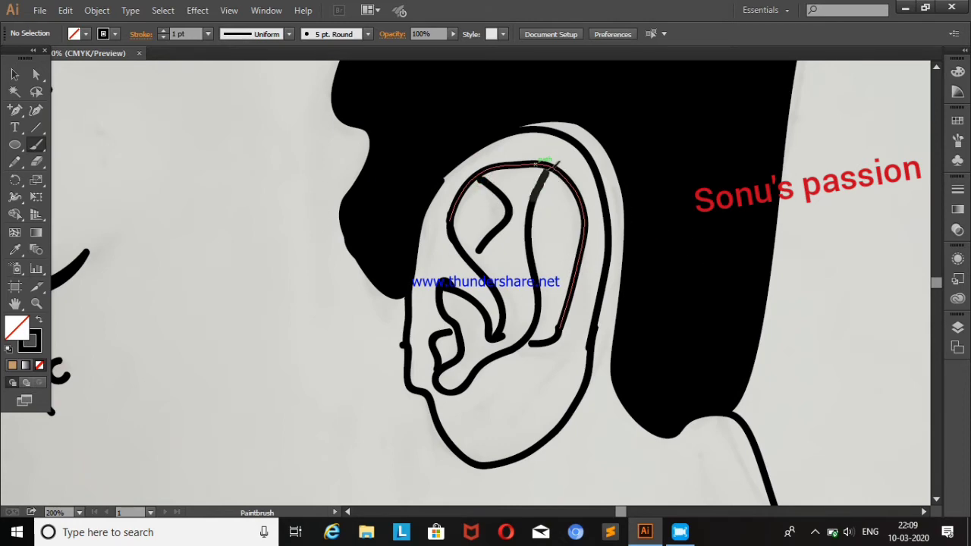
Thicken the upper inner ear curve, then add small strokes at the ear's top and lower fold
drag(479, 185, 467, 249)
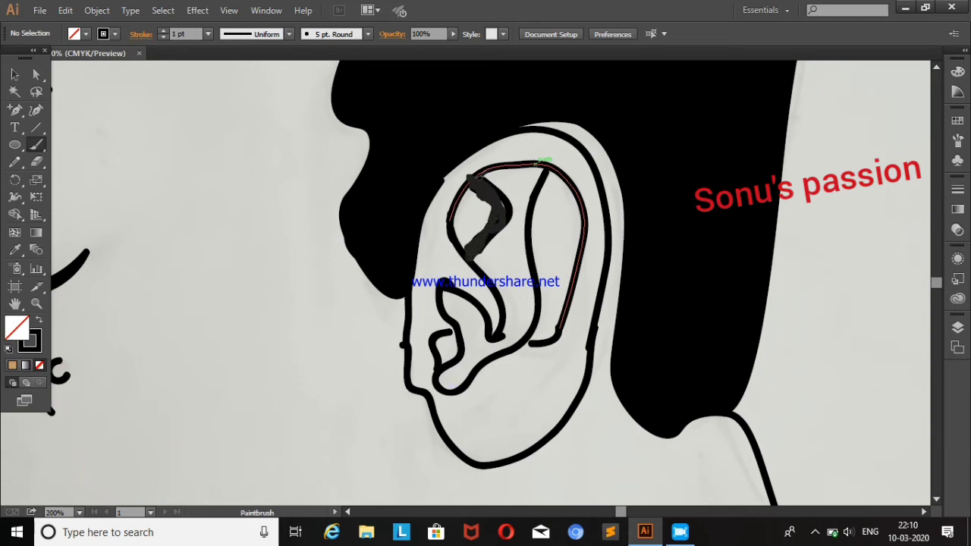
key(v)
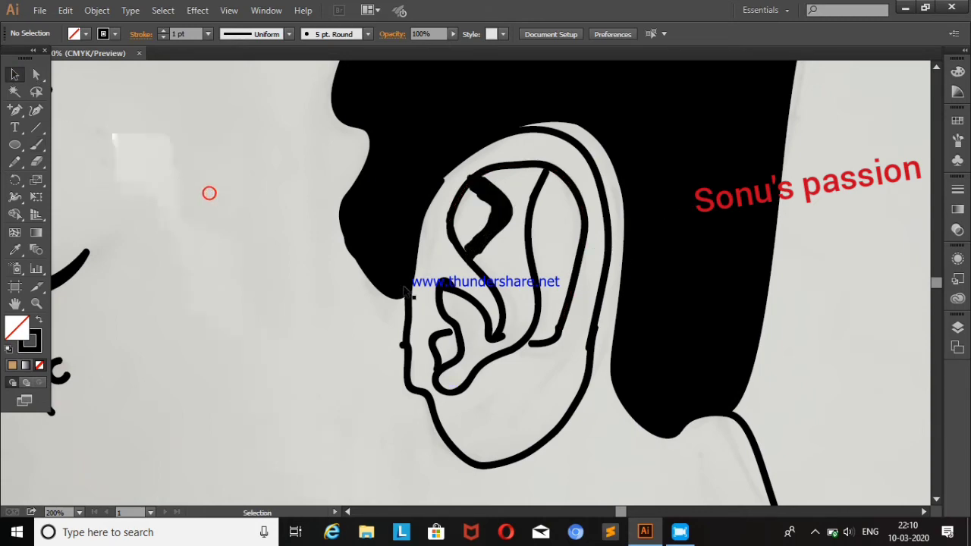
key(ctrl+minus)
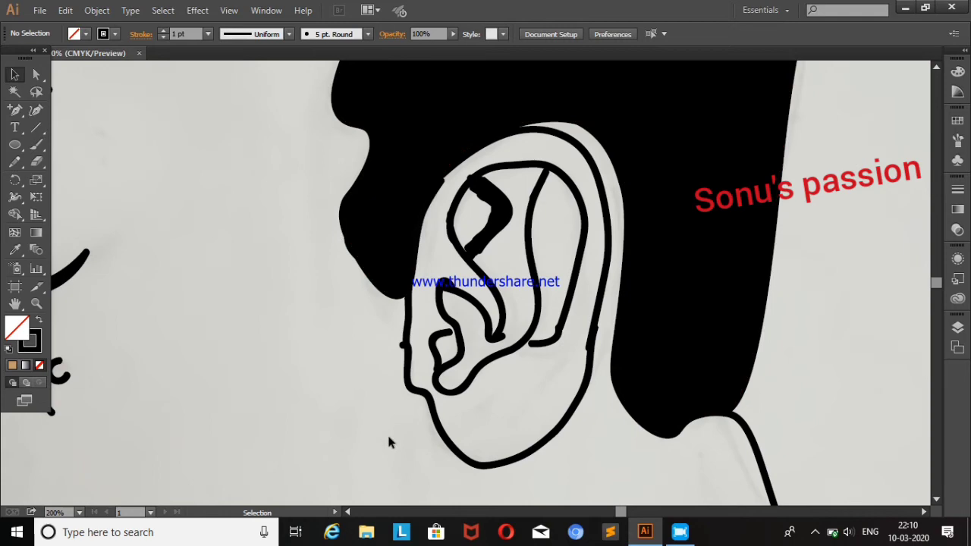
key(ctrl+minus)
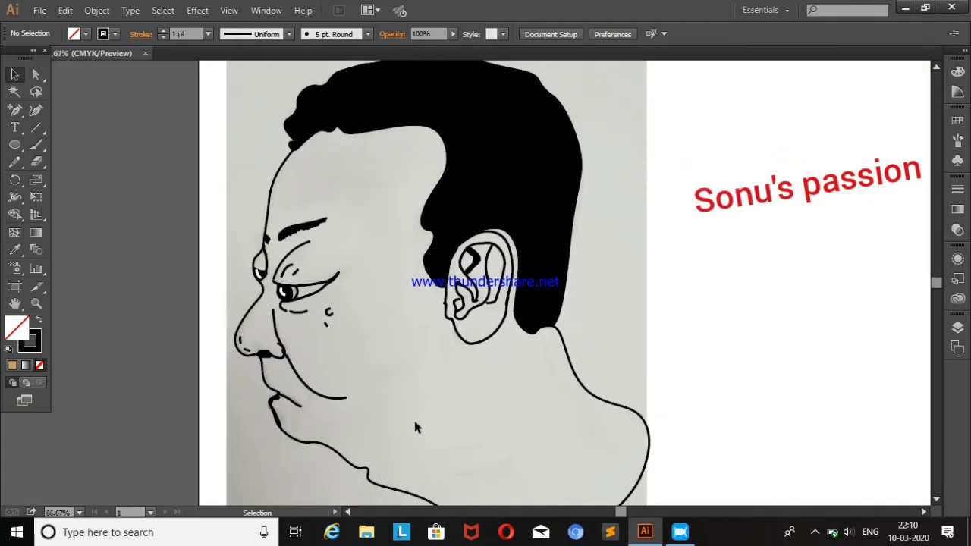
click(37, 145)
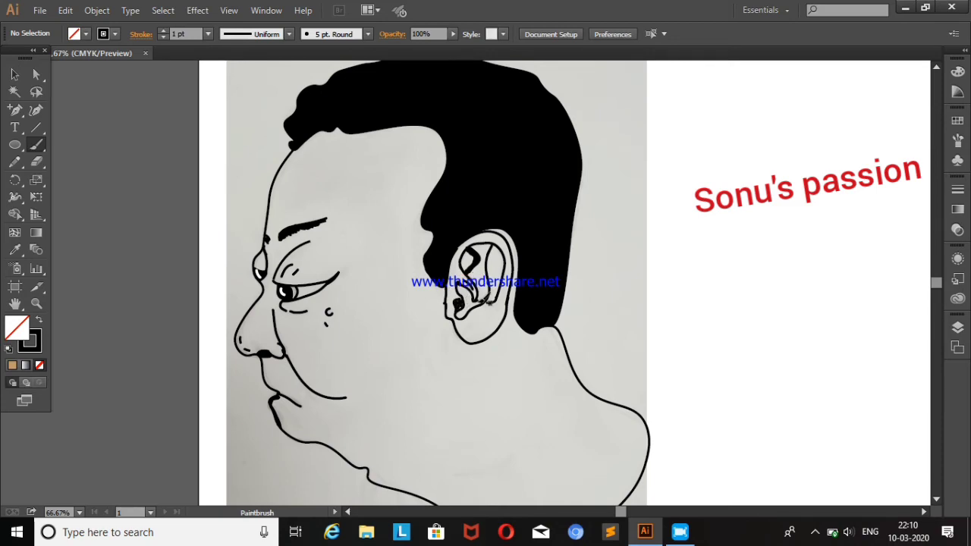
drag(507, 233, 519, 260)
drag(479, 323, 491, 319)
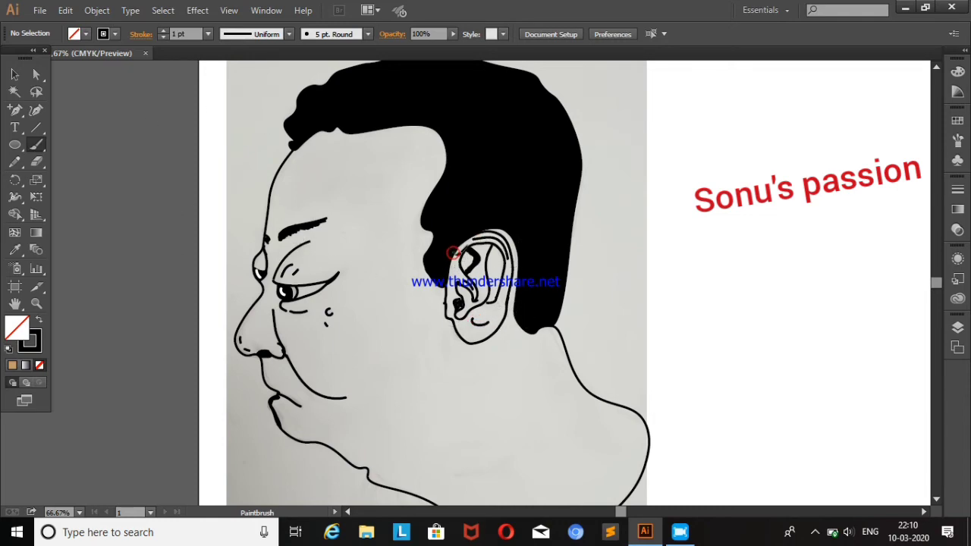
Paint a dark line along the ear's front edge and fill the face outline tan
drag(445, 290, 446, 317)
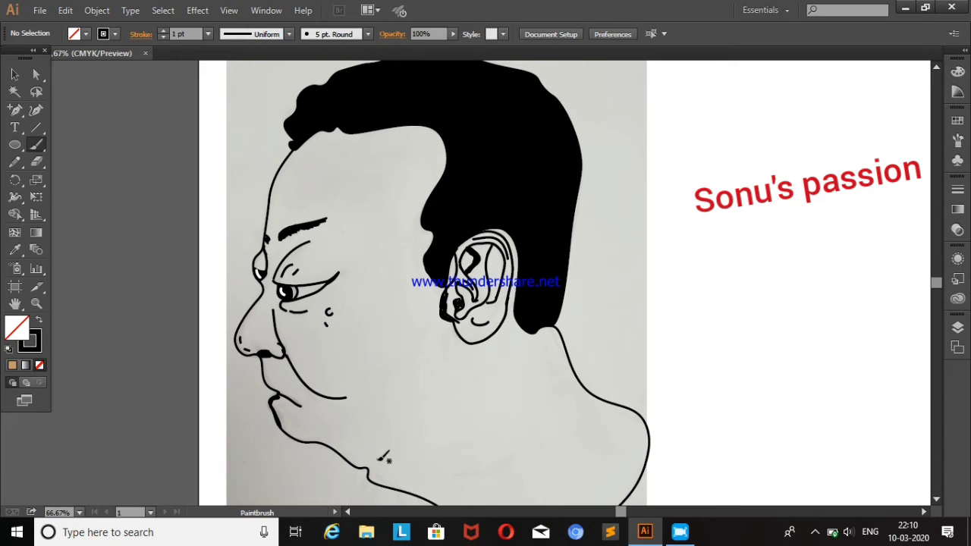
click(14, 74)
click(271, 171)
click(84, 35)
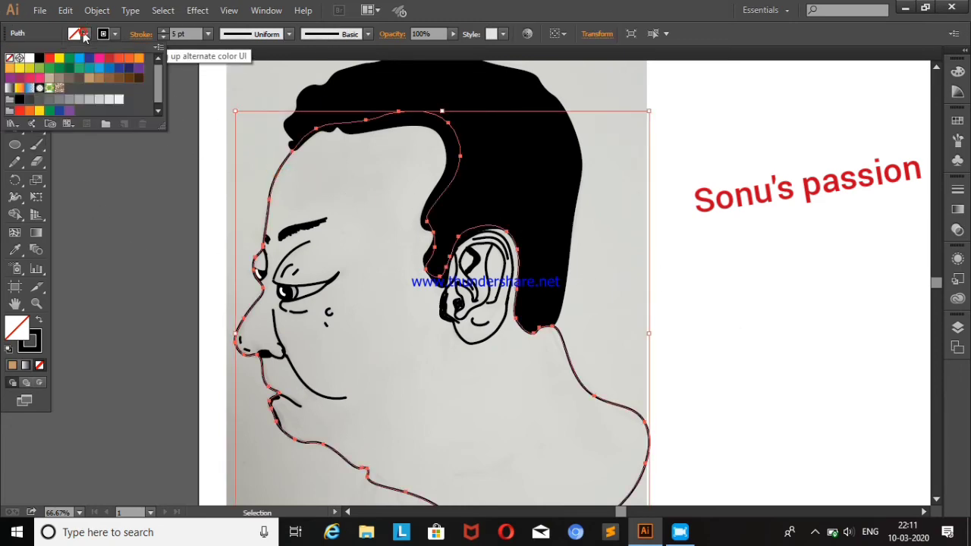
click(89, 78)
click(204, 250)
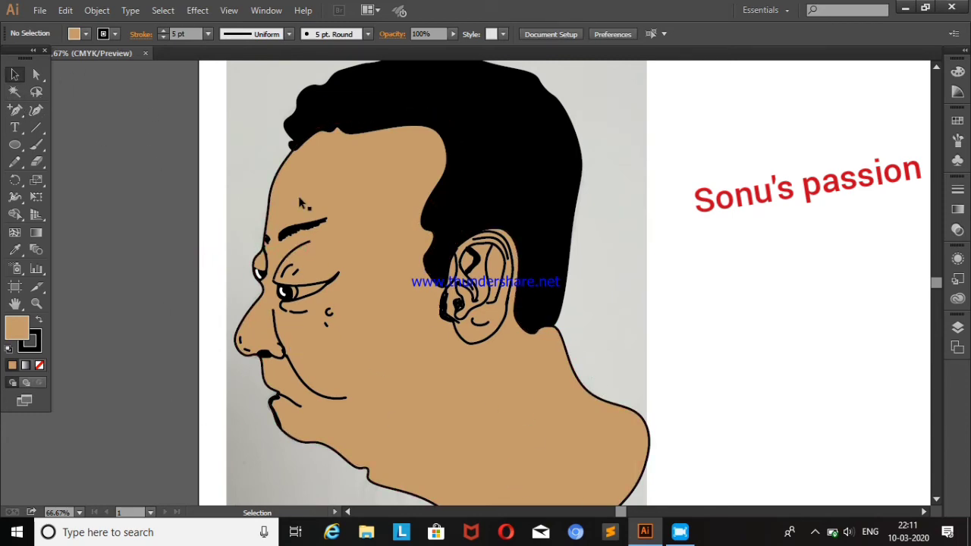
Set the face outline's fill back to None
click(281, 178)
click(79, 34)
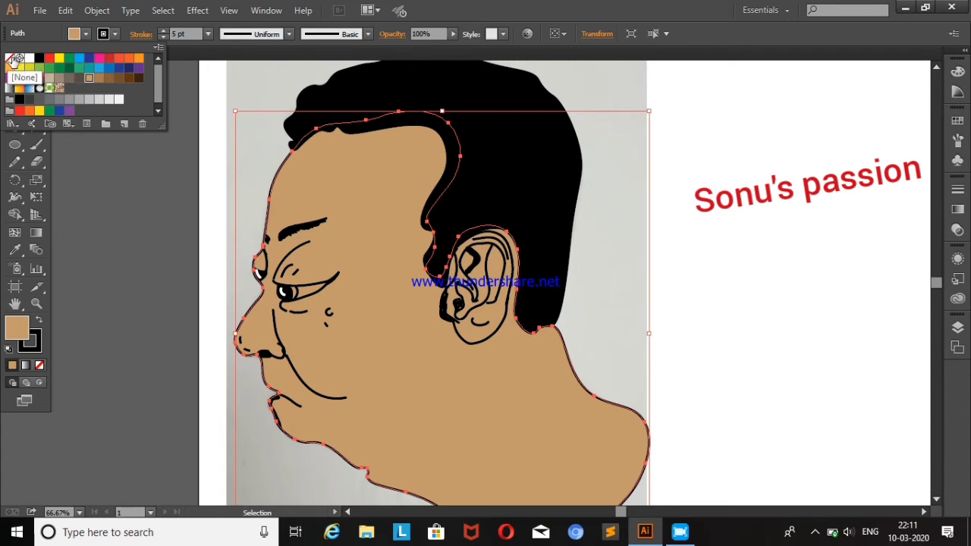
click(11, 59)
click(196, 229)
click(37, 145)
Paint three thin wrinkle strokes across the forehead
drag(295, 166, 374, 154)
drag(295, 177, 349, 181)
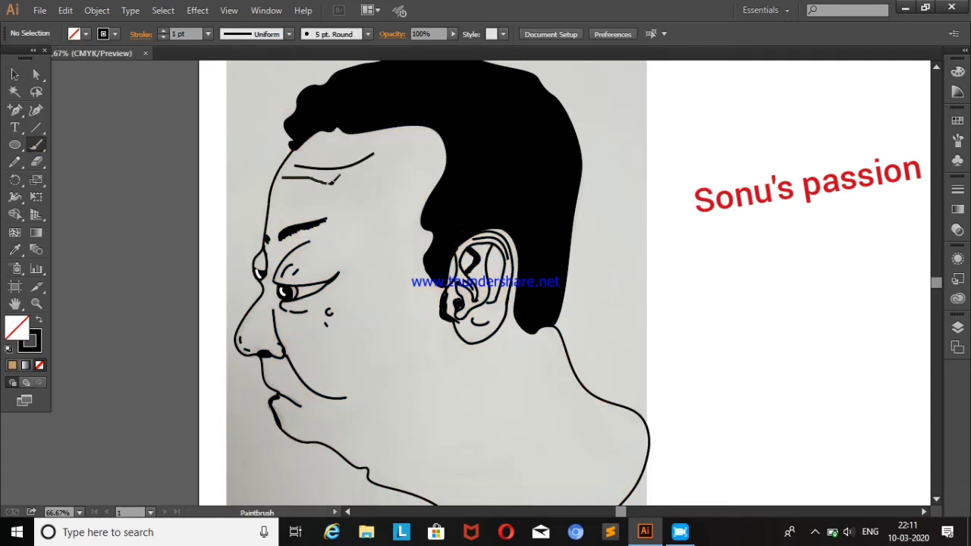
drag(306, 183, 304, 185)
Replace the rejected neck strokes with a single curved crease on the neck
drag(531, 355, 577, 442)
drag(489, 431, 526, 476)
mouse_move(493, 449)
mouse_down()
mouse_move(529, 492)
mouse_move(505, 474)
mouse_move(460, 471)
mouse_up()
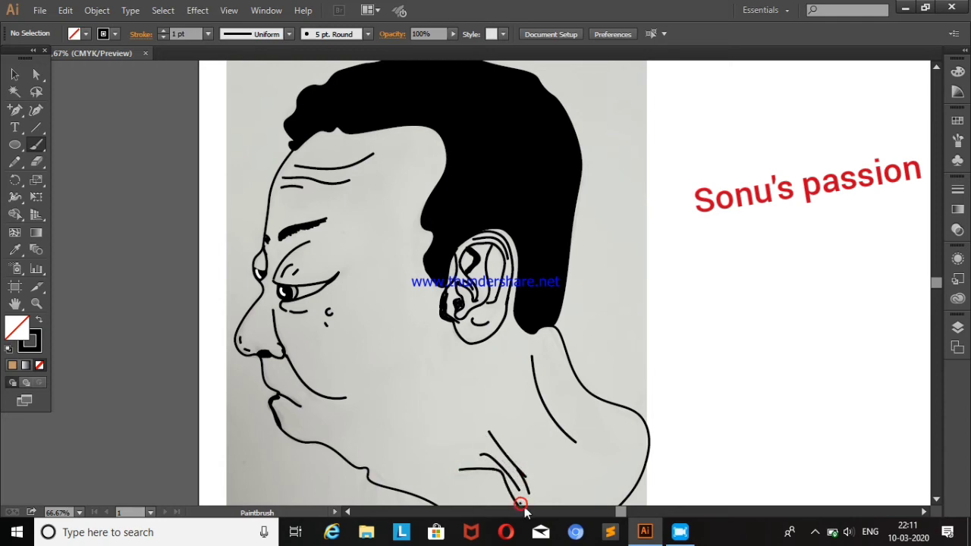
key(ctrl+z)
key(ctrl+z)
key(ctrl+z)
key(ctrl+z)
key(ctrl+z)
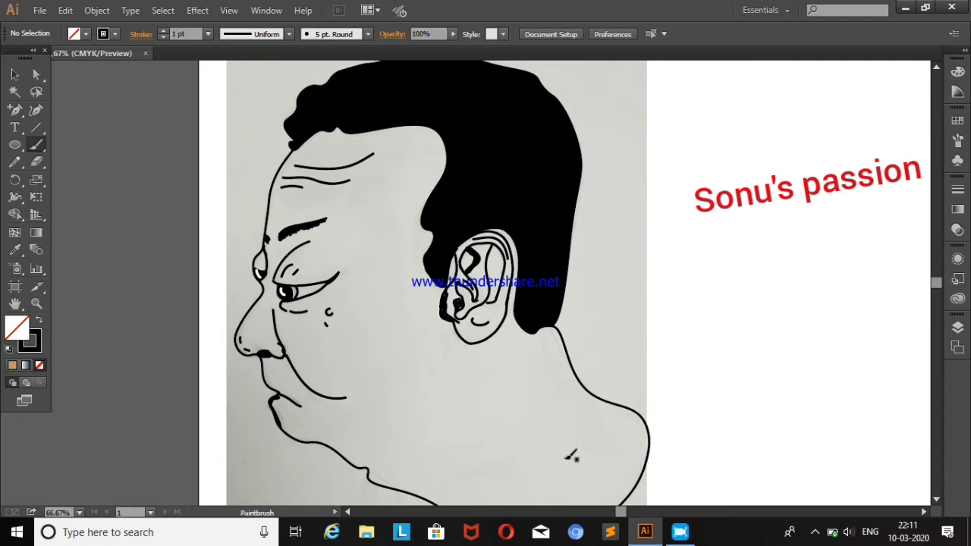
drag(937, 284, 938, 289)
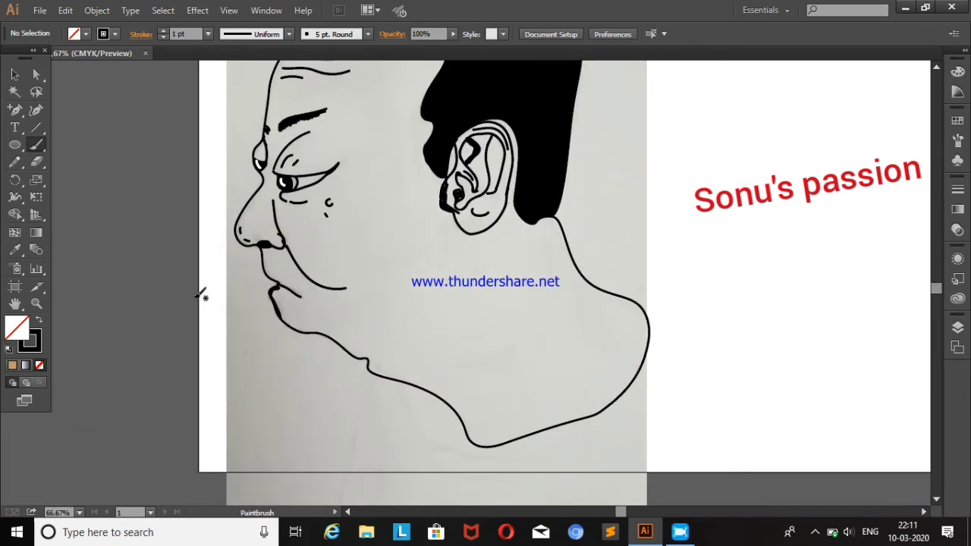
drag(416, 364, 520, 306)
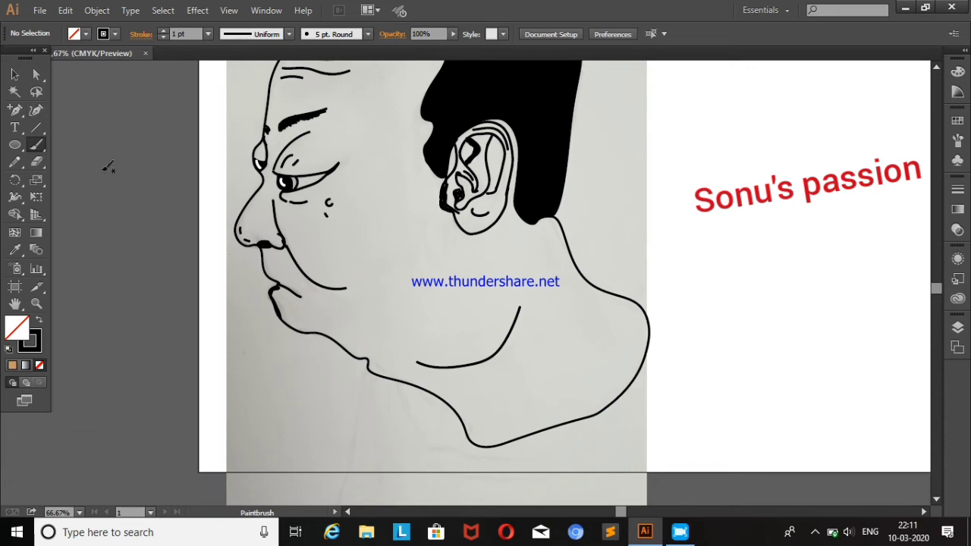
Reshape the face outline's neck curve with the Curvature tool by adding and dragging a point
key(v)
click(394, 382)
click(36, 110)
click(635, 334)
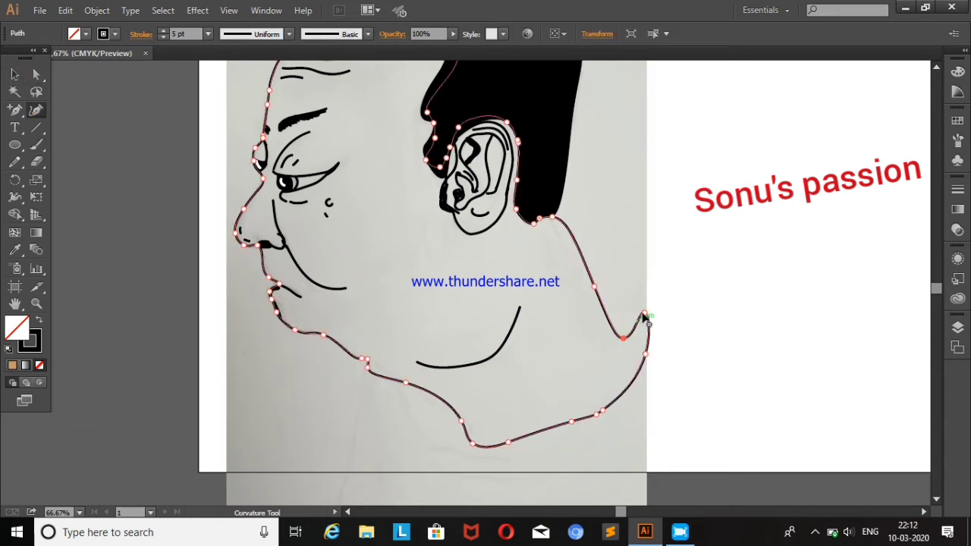
drag(643, 321, 643, 349)
key(v)
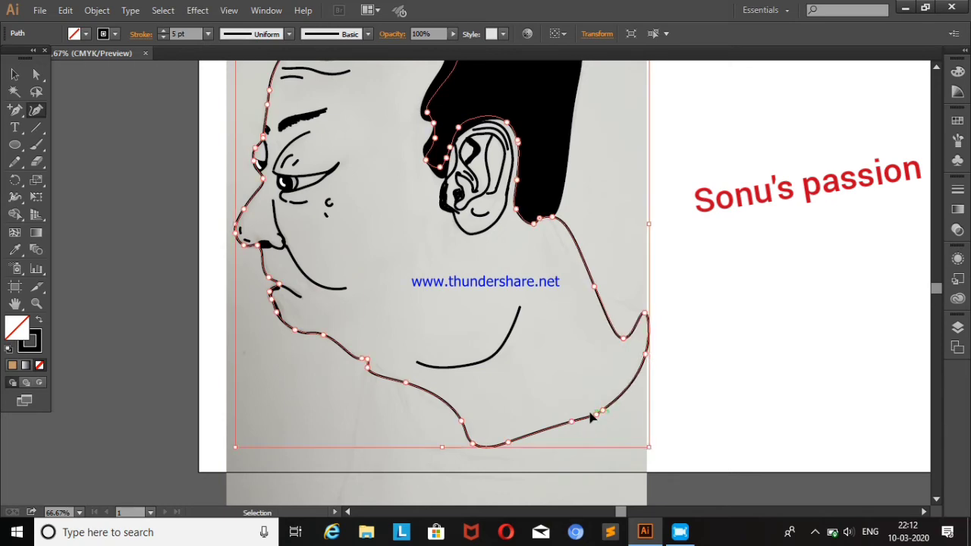
click(230, 338)
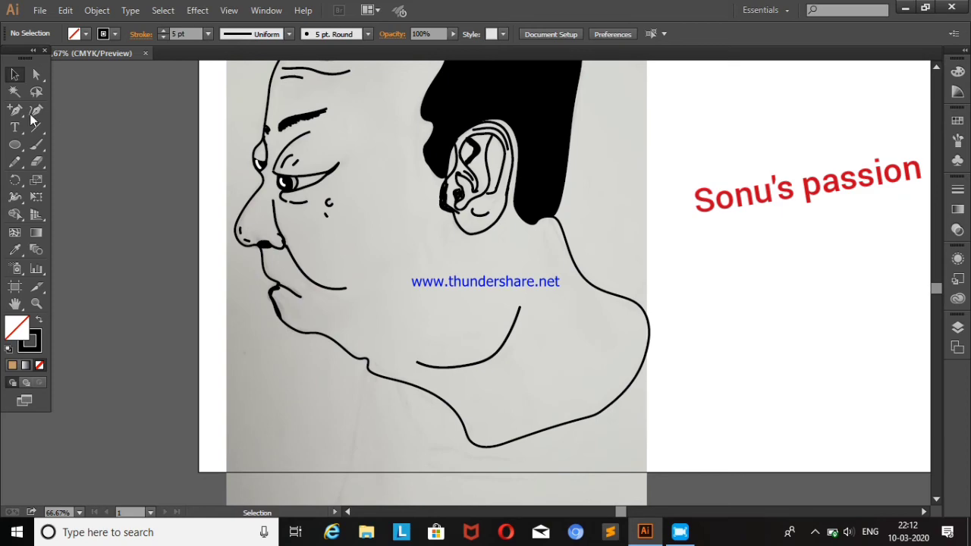
click(35, 144)
Add small creases and dots on the neck, below the ear, near the eyebrow, forehead and chin
drag(447, 376, 489, 366)
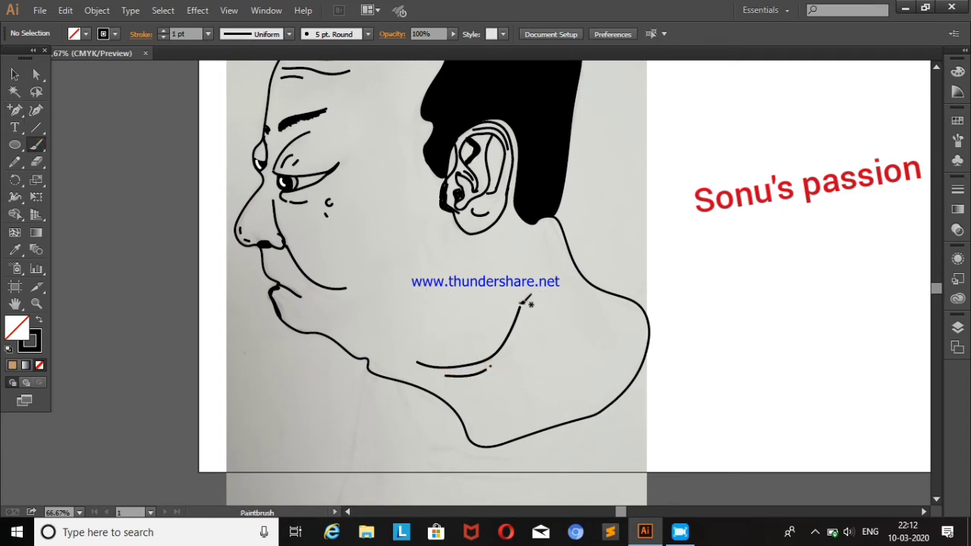
drag(509, 218, 505, 241)
click(501, 251)
click(503, 269)
drag(328, 112, 331, 111)
drag(370, 72, 361, 67)
drag(471, 362, 479, 367)
Add short lines at the mouth corner, nostril and eye corner, plus the ear fold and earlobe curve
drag(267, 277, 282, 286)
drag(263, 223, 291, 242)
drag(339, 162, 334, 165)
click(311, 127)
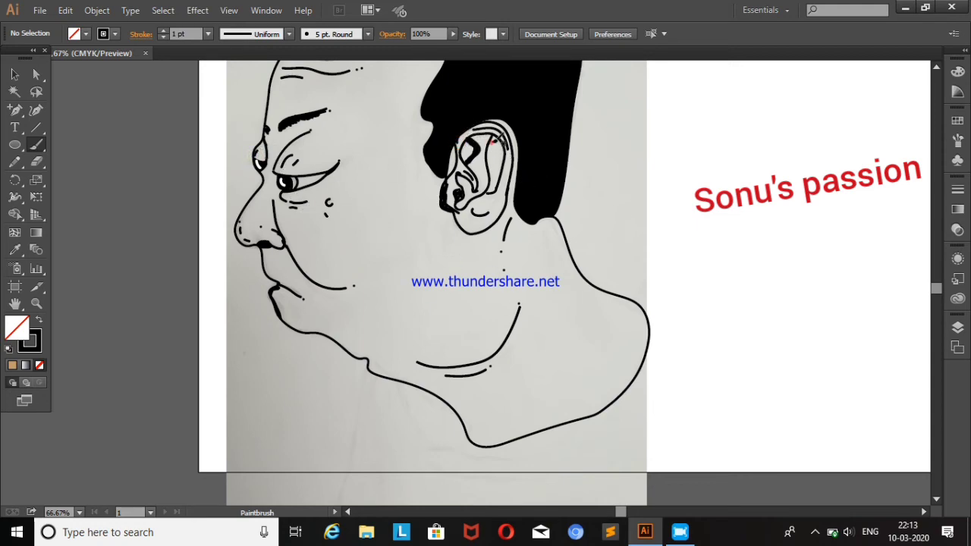
drag(490, 141, 494, 190)
mouse_move(461, 218)
mouse_down()
mouse_move(474, 236)
mouse_move(515, 192)
mouse_up()
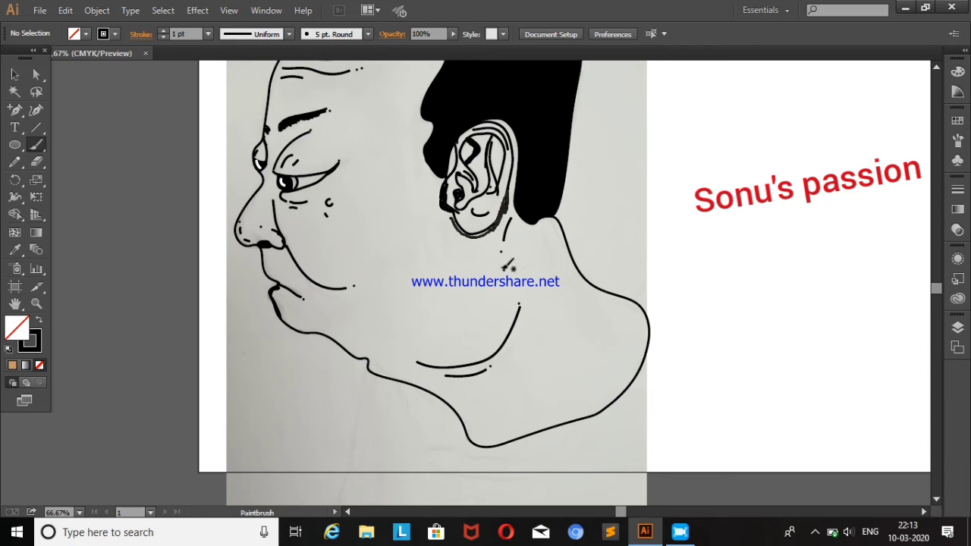
click(15, 74)
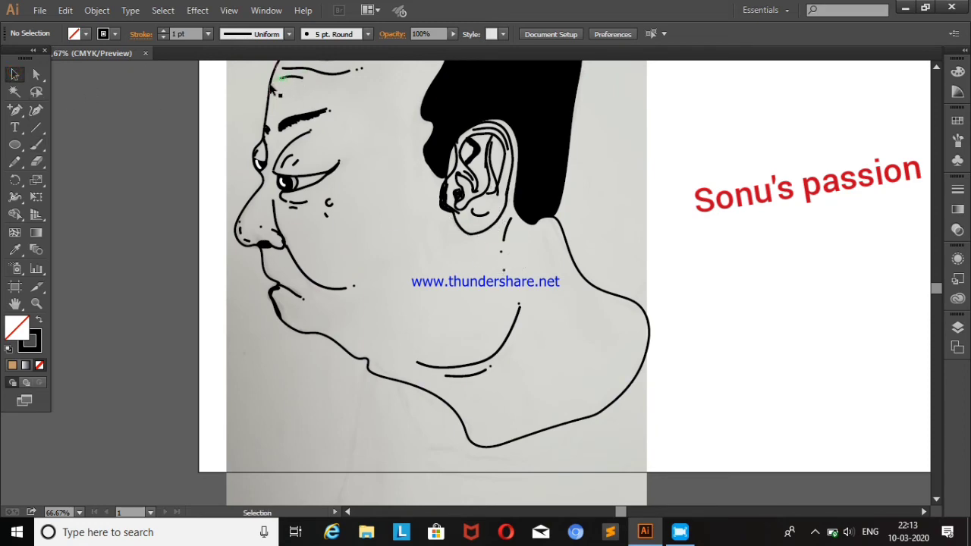
Try several Fill swatches on the face shape and settle on tan
click(271, 89)
click(85, 33)
click(84, 77)
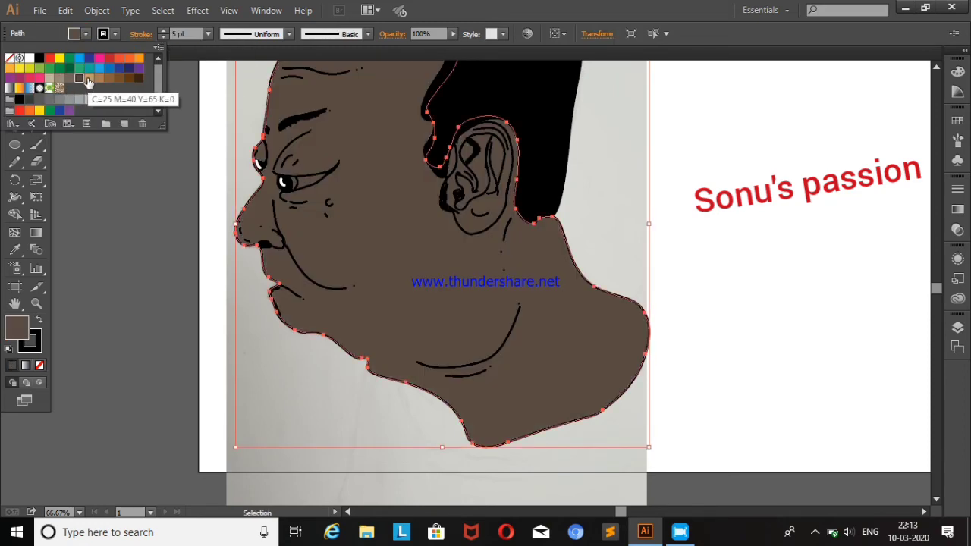
click(99, 77)
click(118, 77)
click(90, 79)
click(119, 99)
click(99, 101)
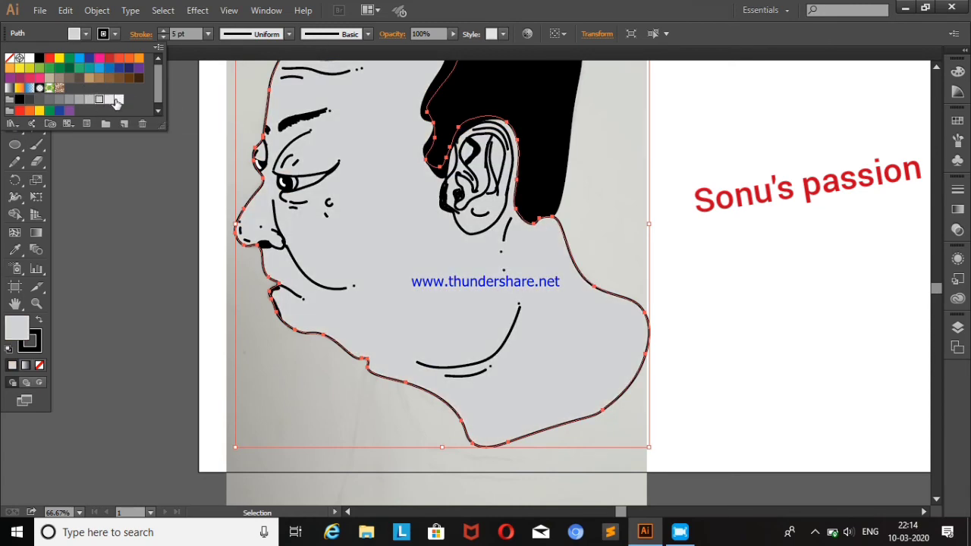
click(118, 101)
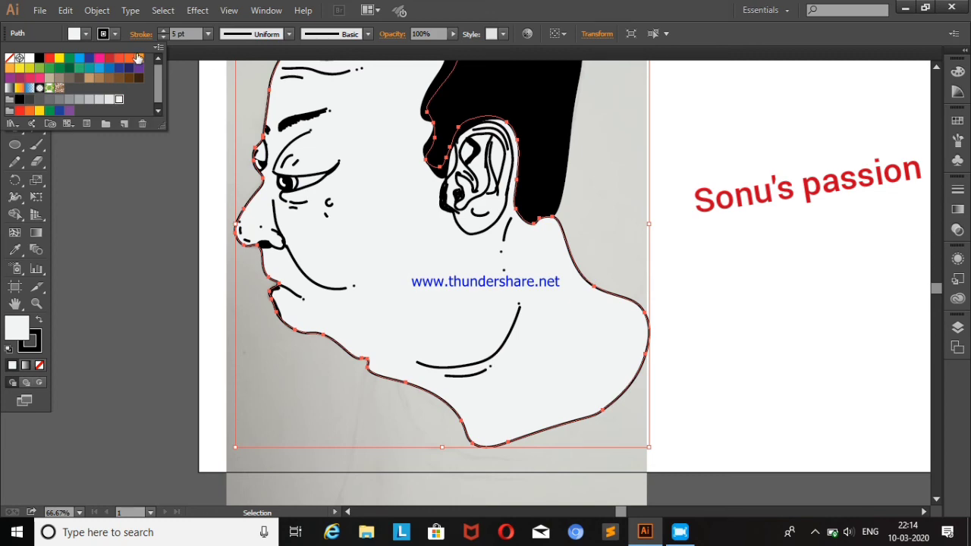
click(138, 58)
click(109, 68)
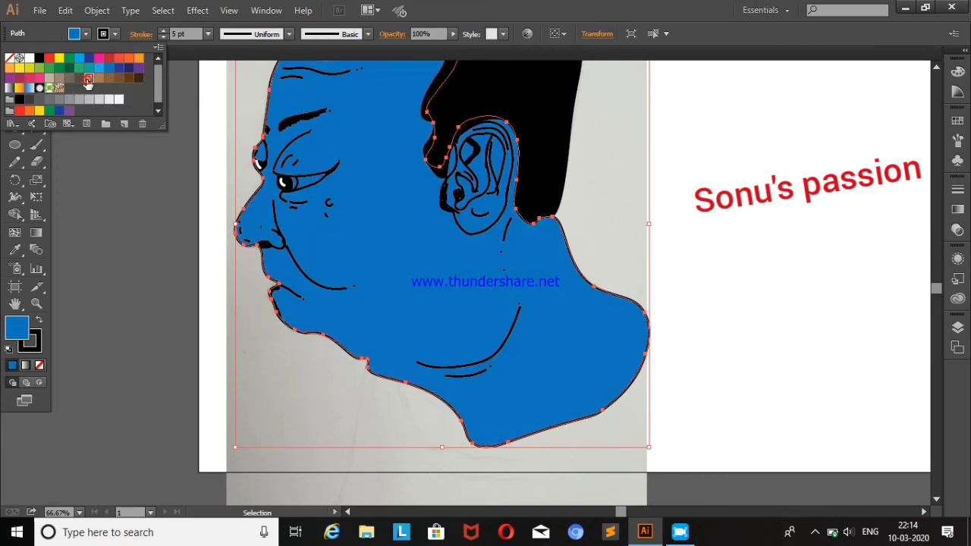
click(88, 79)
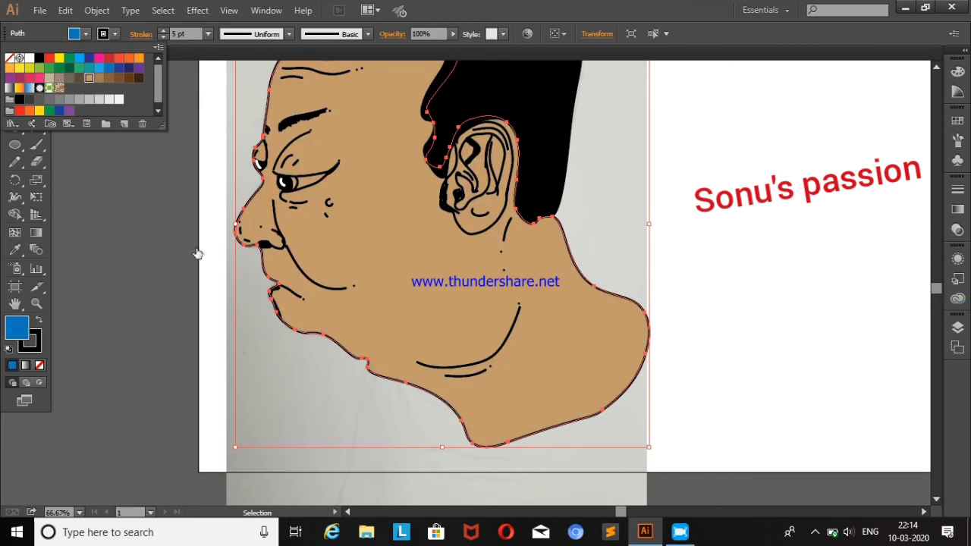
Pick a lighter tan skin colour for the face fill in the Color Picker
double_click(14, 330)
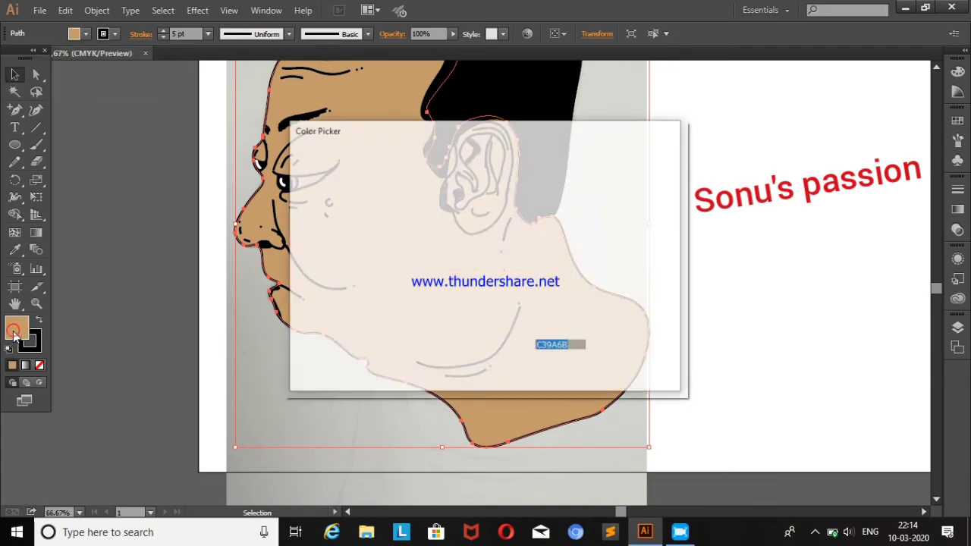
drag(379, 212, 367, 182)
click(632, 174)
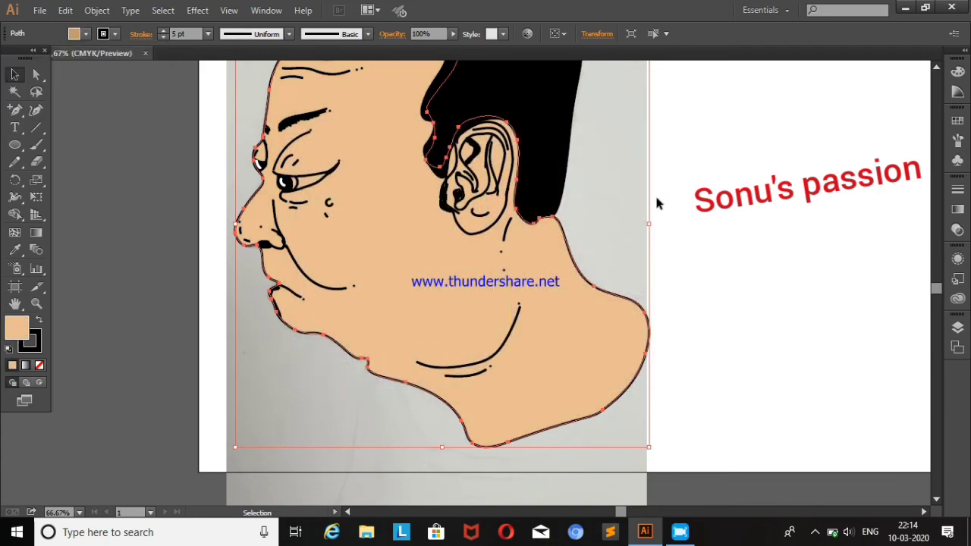
key(ctrl+minus)
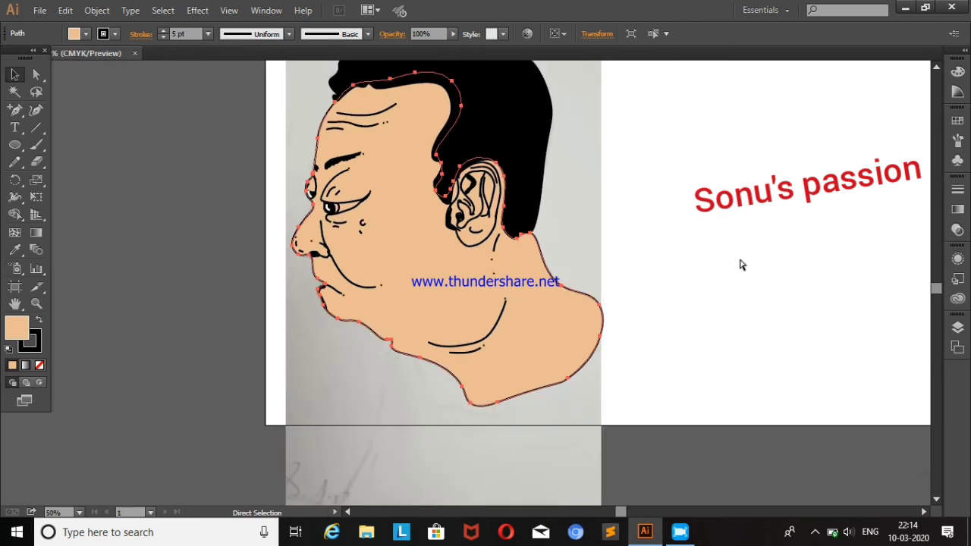
Select all the portrait artwork and move it right onto the white half beside the sketch
key(ctrl+minus)
click(534, 121)
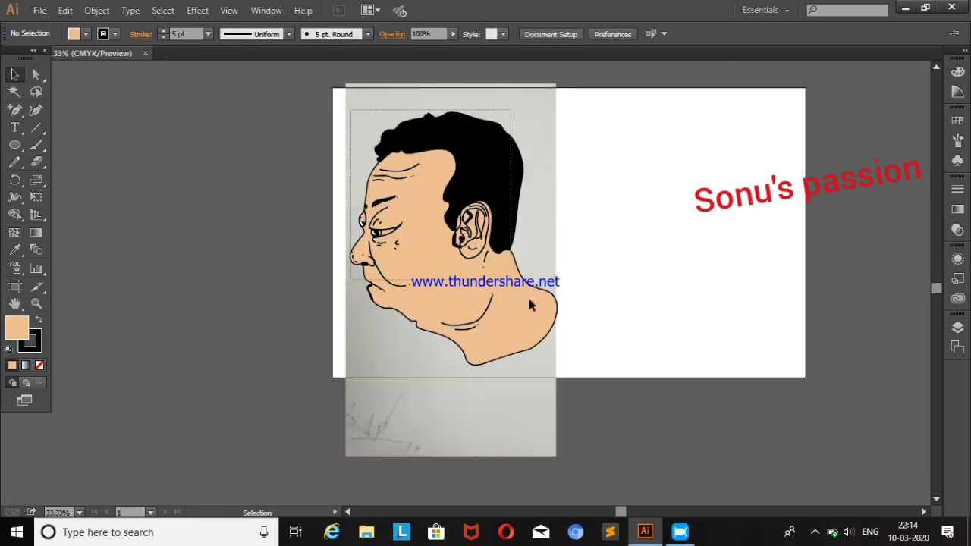
drag(347, 109, 576, 380)
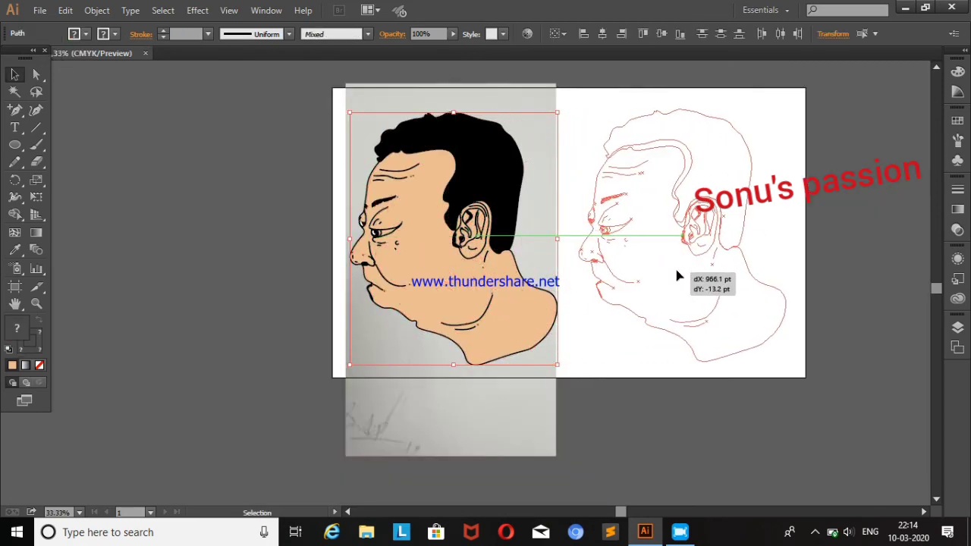
drag(462, 299, 687, 276)
click(669, 96)
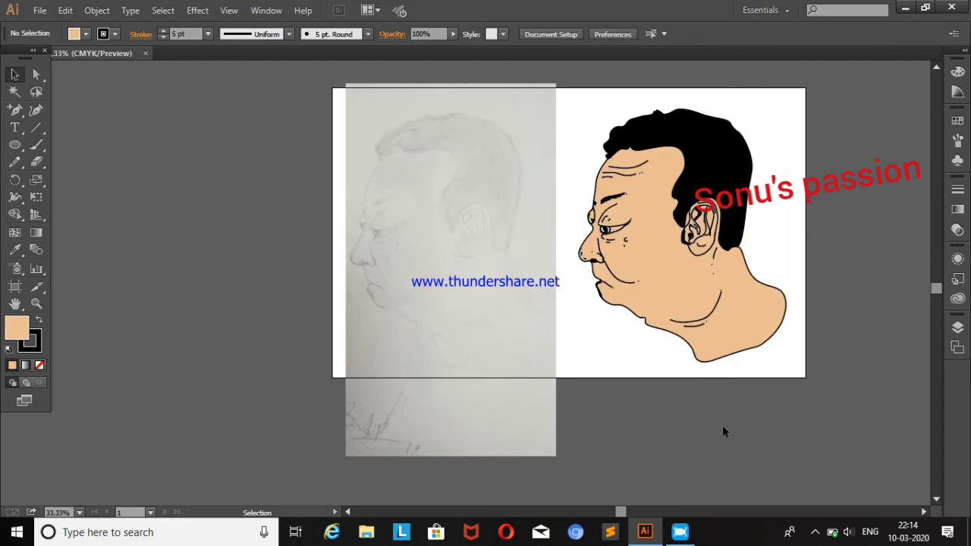
Turn off the Template option on Layer 1 so the sketch shows undimmed
click(957, 327)
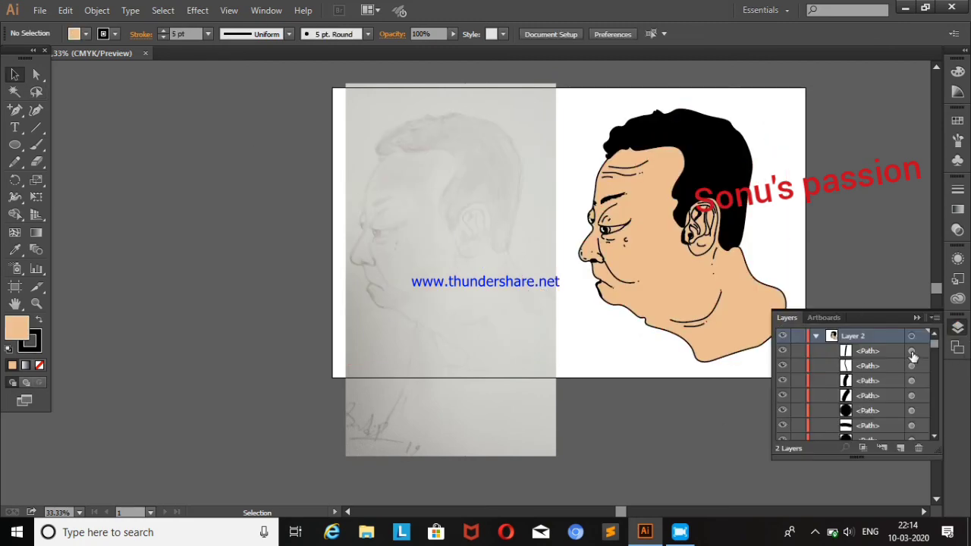
click(816, 337)
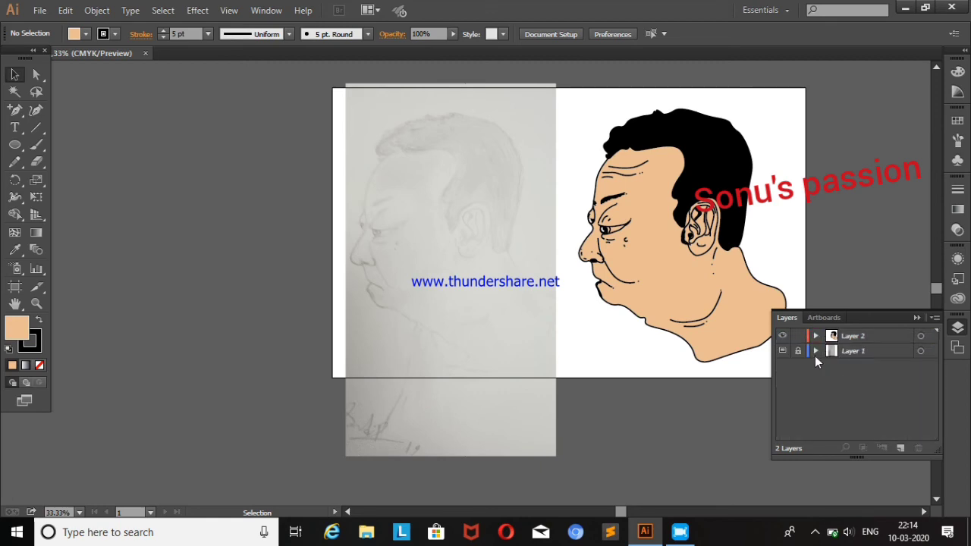
double_click(861, 351)
click(419, 260)
click(497, 326)
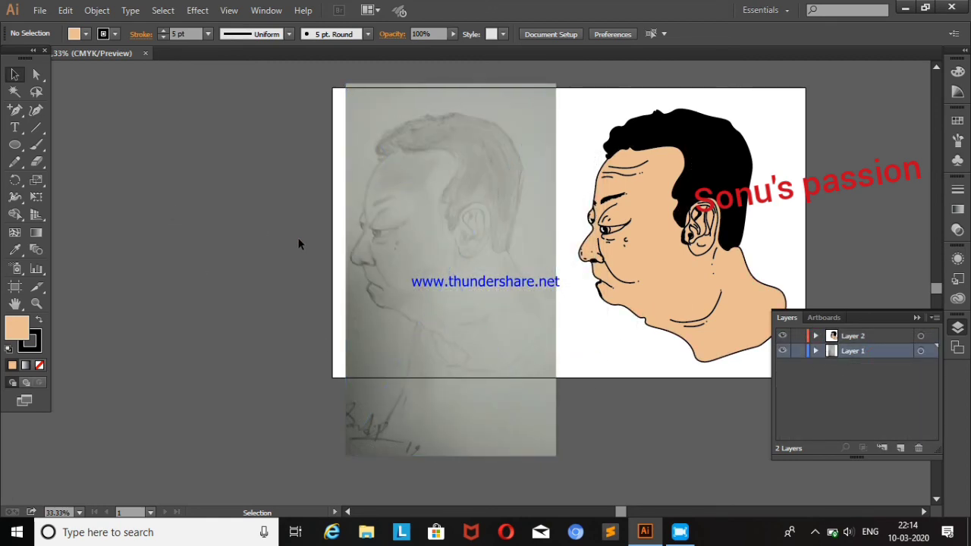
click(957, 327)
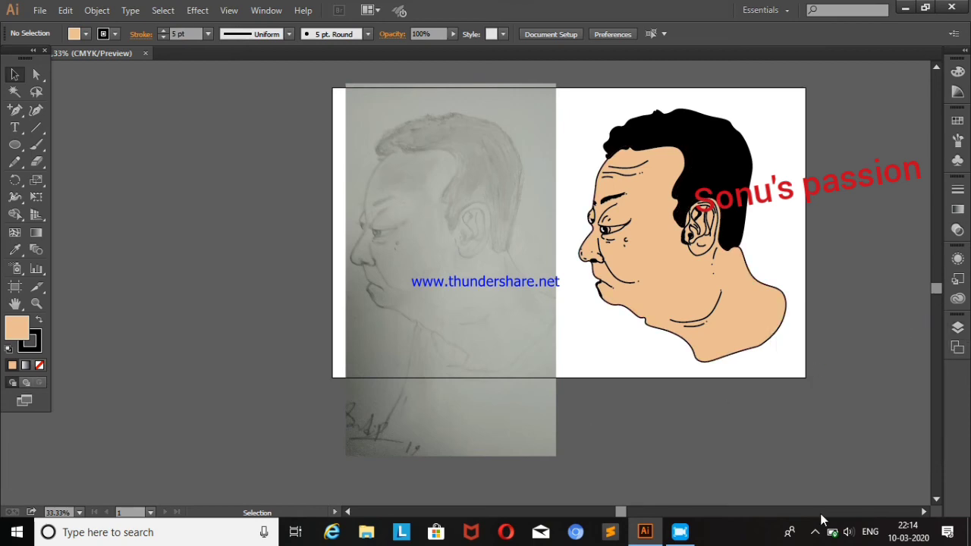
key(ctrl+equal)
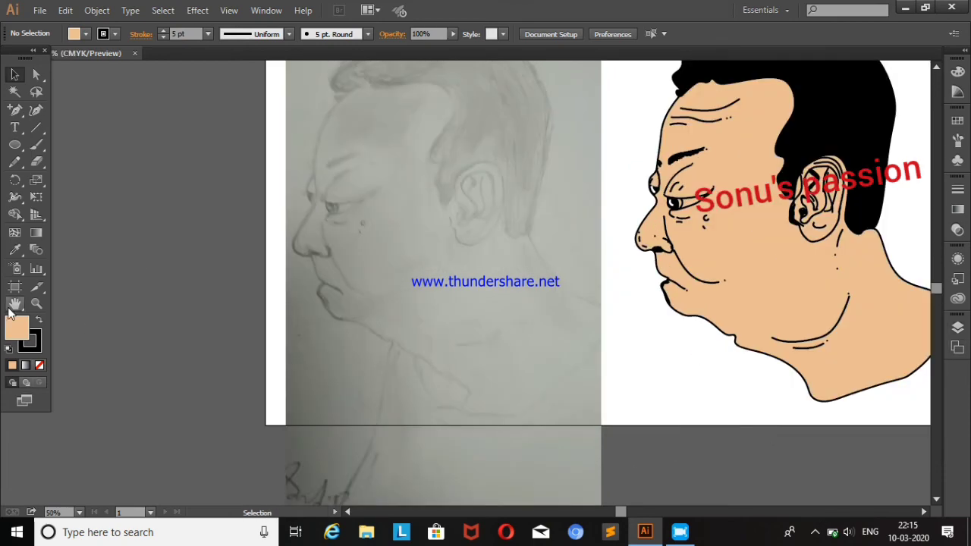
Set the Paintbrush to a white 1 pt stroke with no fill, drawing on Layer 2
click(15, 303)
drag(587, 385, 470, 442)
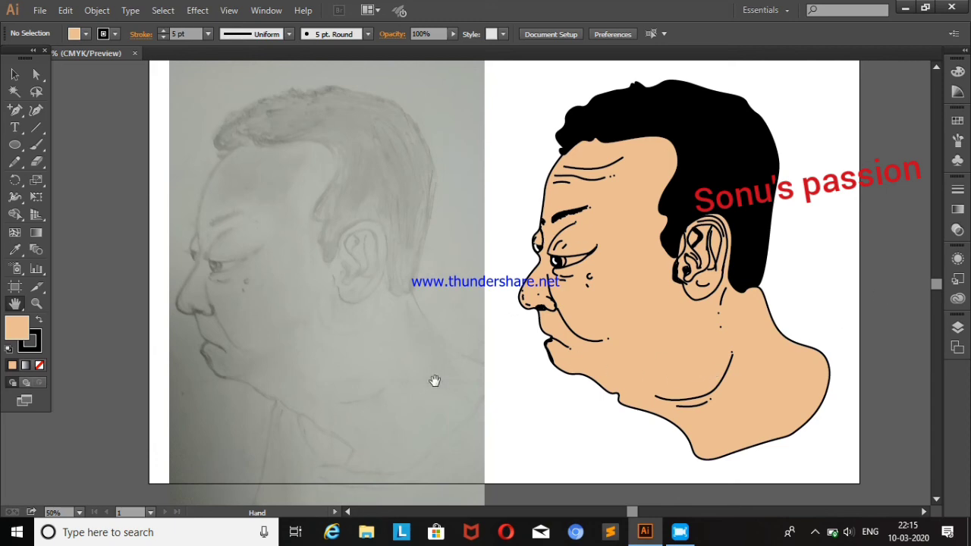
click(36, 144)
click(115, 33)
click(29, 59)
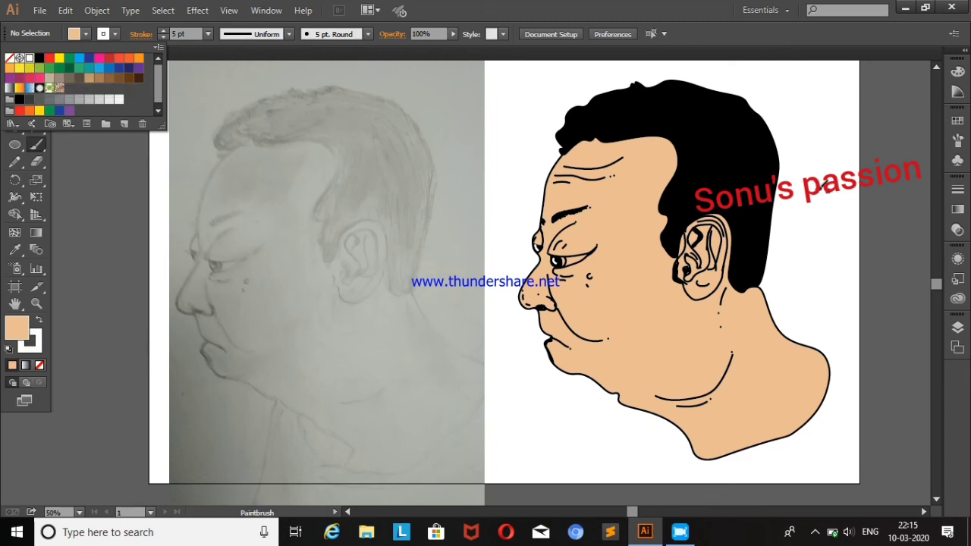
click(618, 112)
key(d)
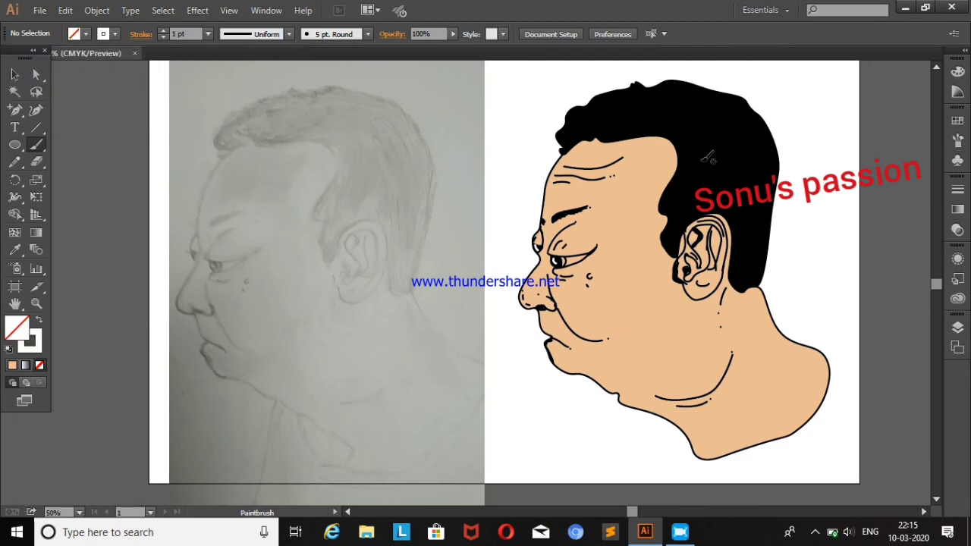
click(957, 327)
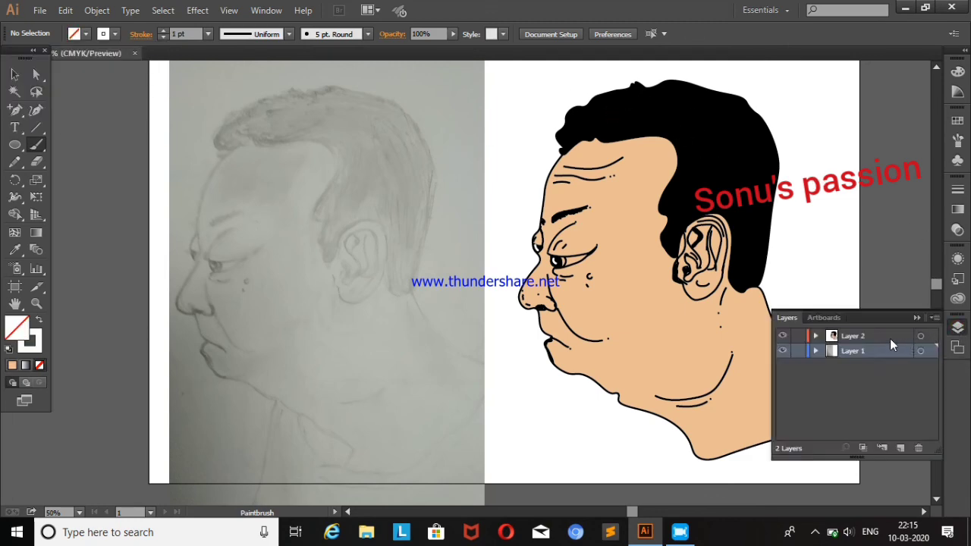
click(864, 337)
click(815, 336)
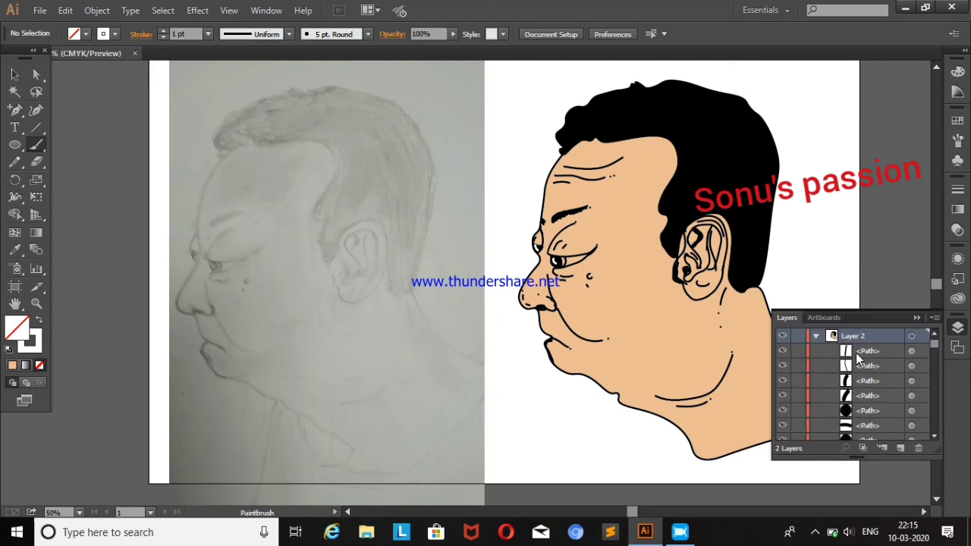
Paint white highlight strokes through the black hair, including long ones curving down toward the ear
drag(630, 116, 713, 124)
mouse_move(594, 107)
mouse_down()
mouse_move(680, 97)
mouse_move(654, 100)
mouse_up()
mouse_move(601, 129)
mouse_down()
mouse_move(680, 106)
mouse_move(772, 258)
mouse_up()
drag(710, 131, 755, 217)
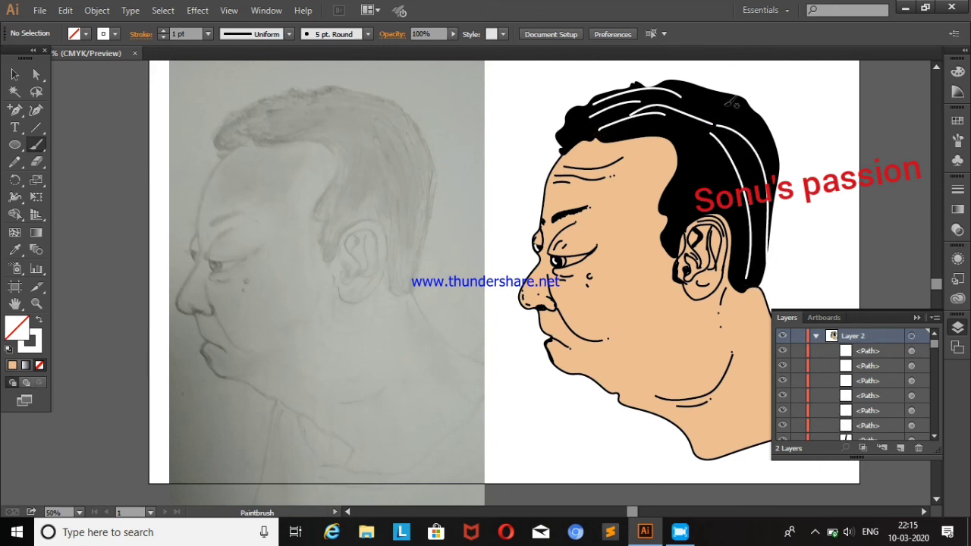
key(ctrl+z)
key(ctrl+z)
key(ctrl+z)
key(ctrl+z)
key(ctrl+z)
mouse_move(594, 116)
mouse_down()
mouse_move(578, 125)
mouse_move(582, 136)
mouse_up()
drag(725, 111, 768, 235)
drag(735, 127, 758, 254)
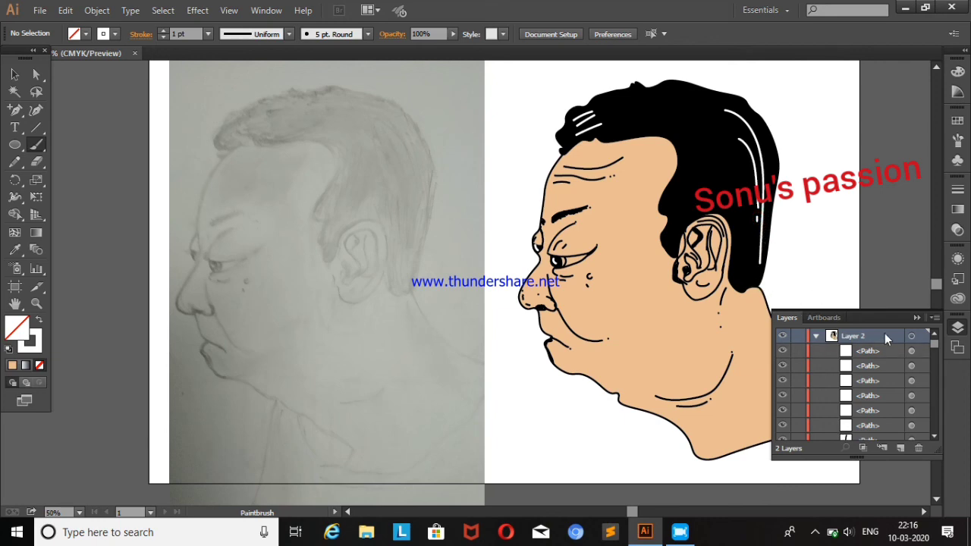
click(915, 318)
Add white highlights down the neck, across the hair top, and along the chin and right neck edges
drag(756, 306, 788, 348)
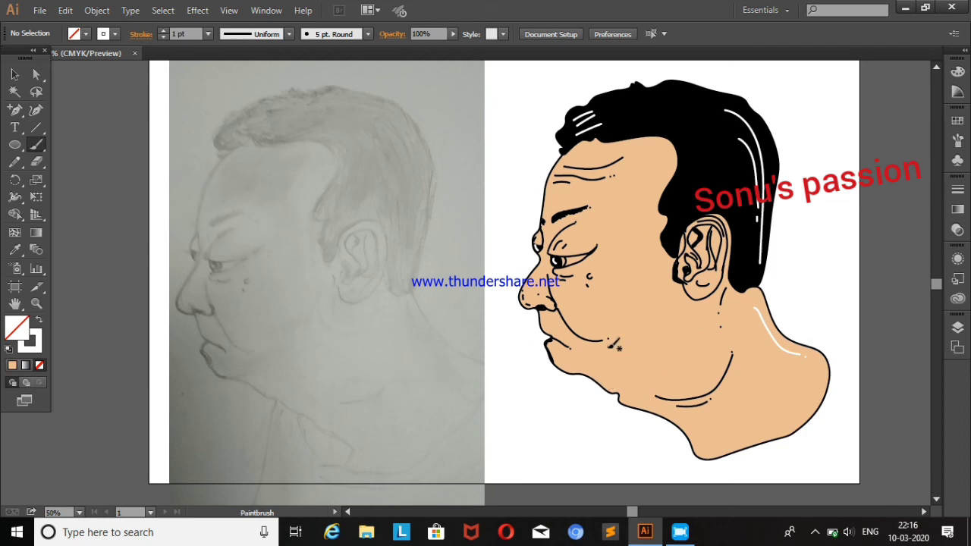
drag(617, 278, 626, 271)
key(ctrl+z)
drag(583, 121, 634, 110)
drag(694, 434, 705, 454)
drag(817, 415, 824, 386)
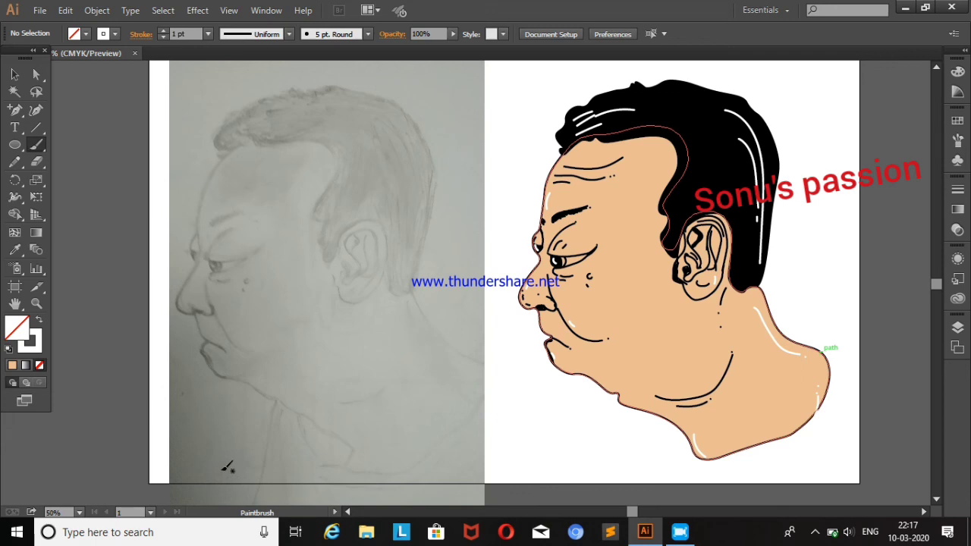
click(15, 74)
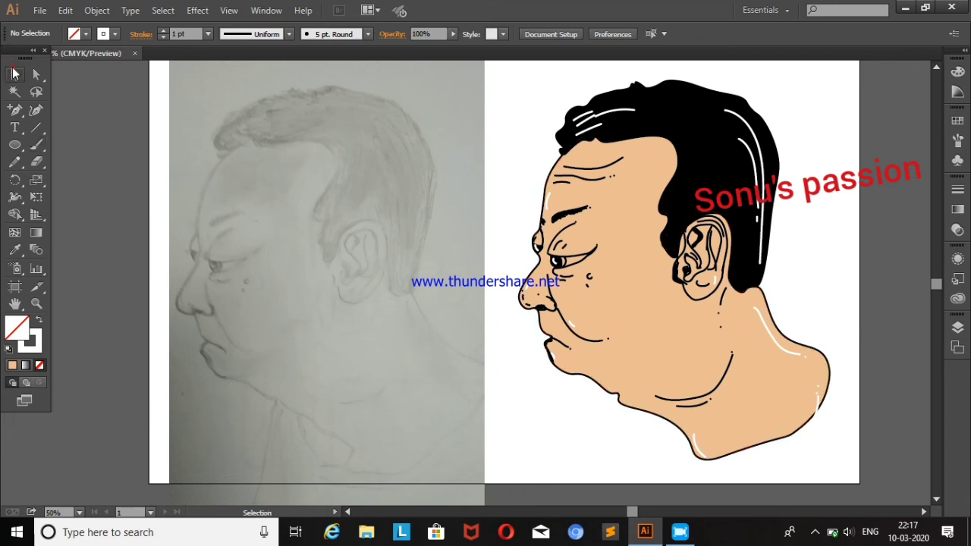